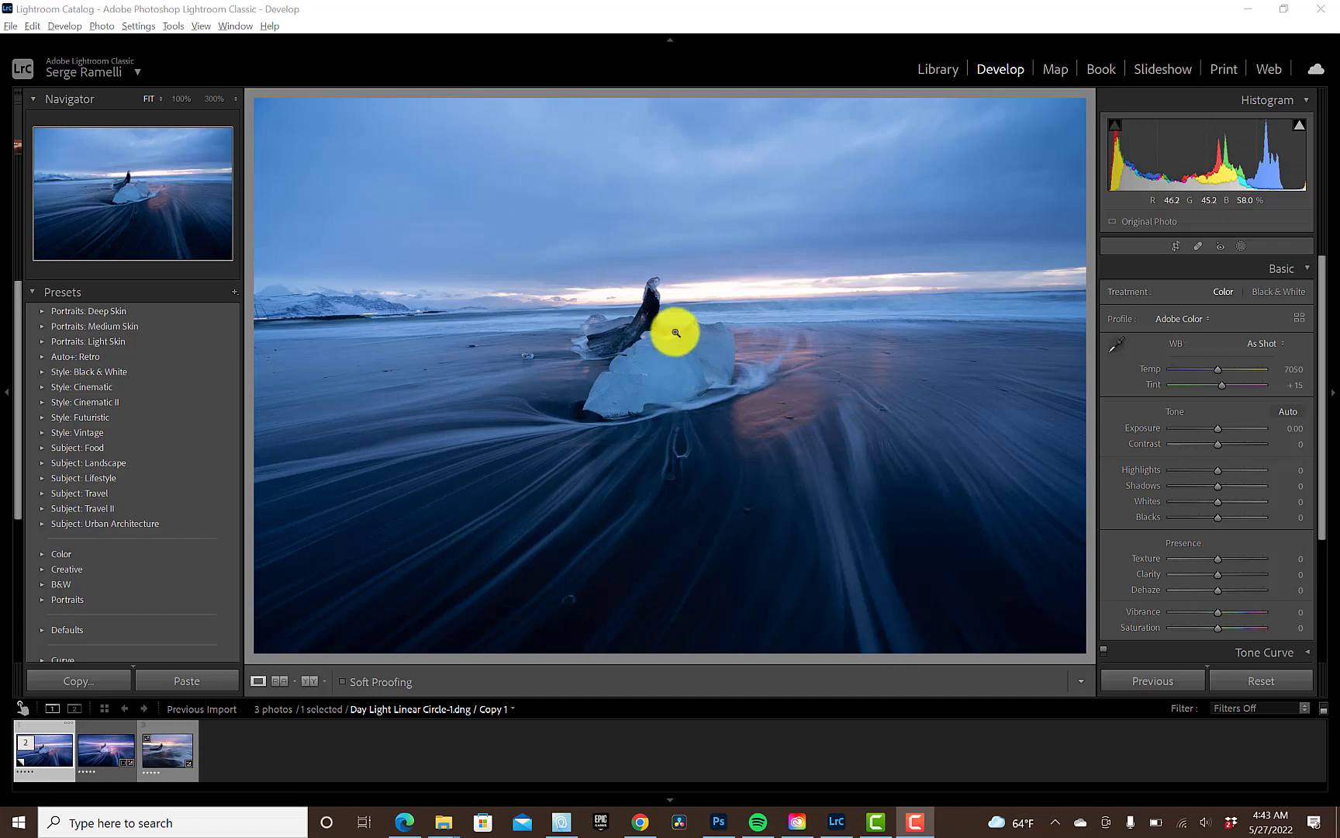
Step: Inspect the iceberg at 100%, return to fit view, and show the photo's info overlay
{"action": "left_click", "coordinate": [672, 358]}
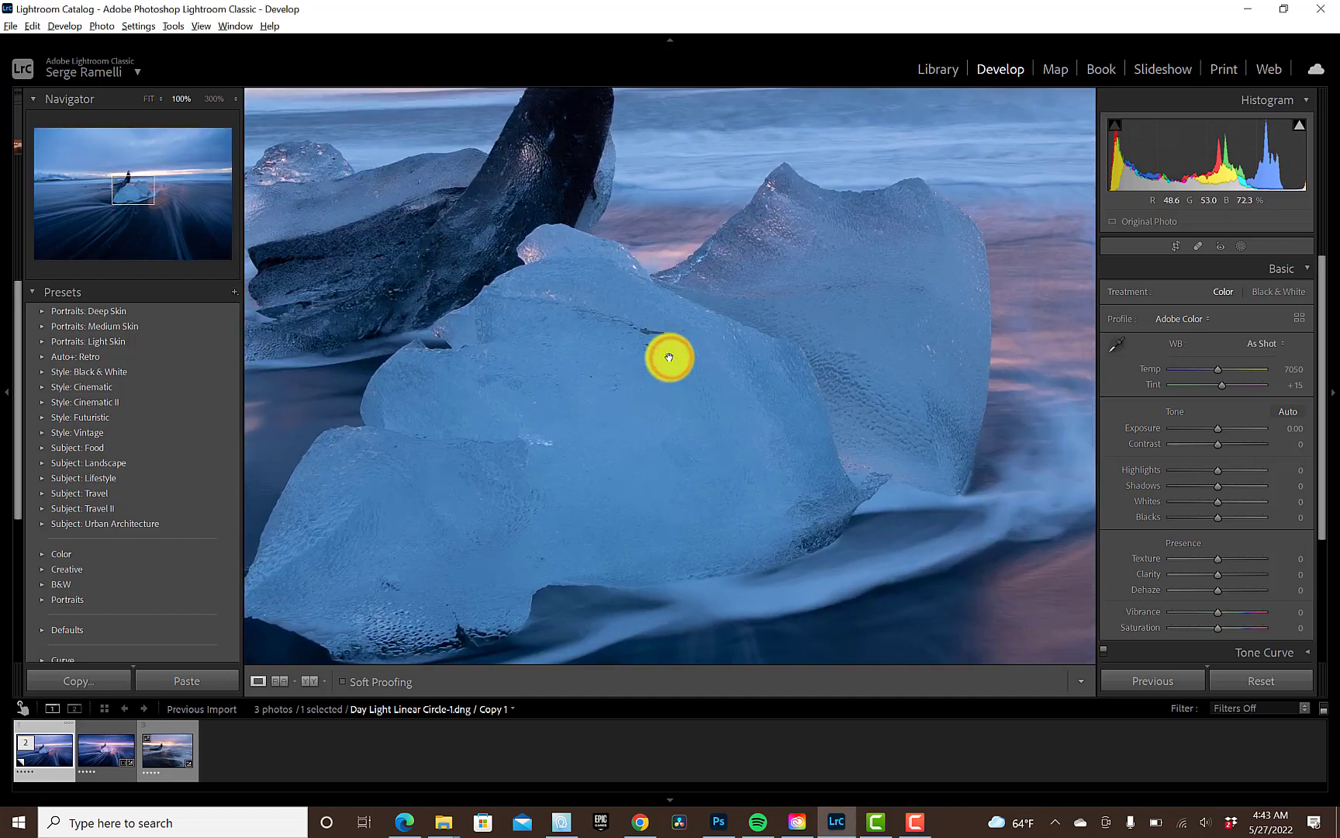
{"action": "left_click", "coordinate": [660, 335]}
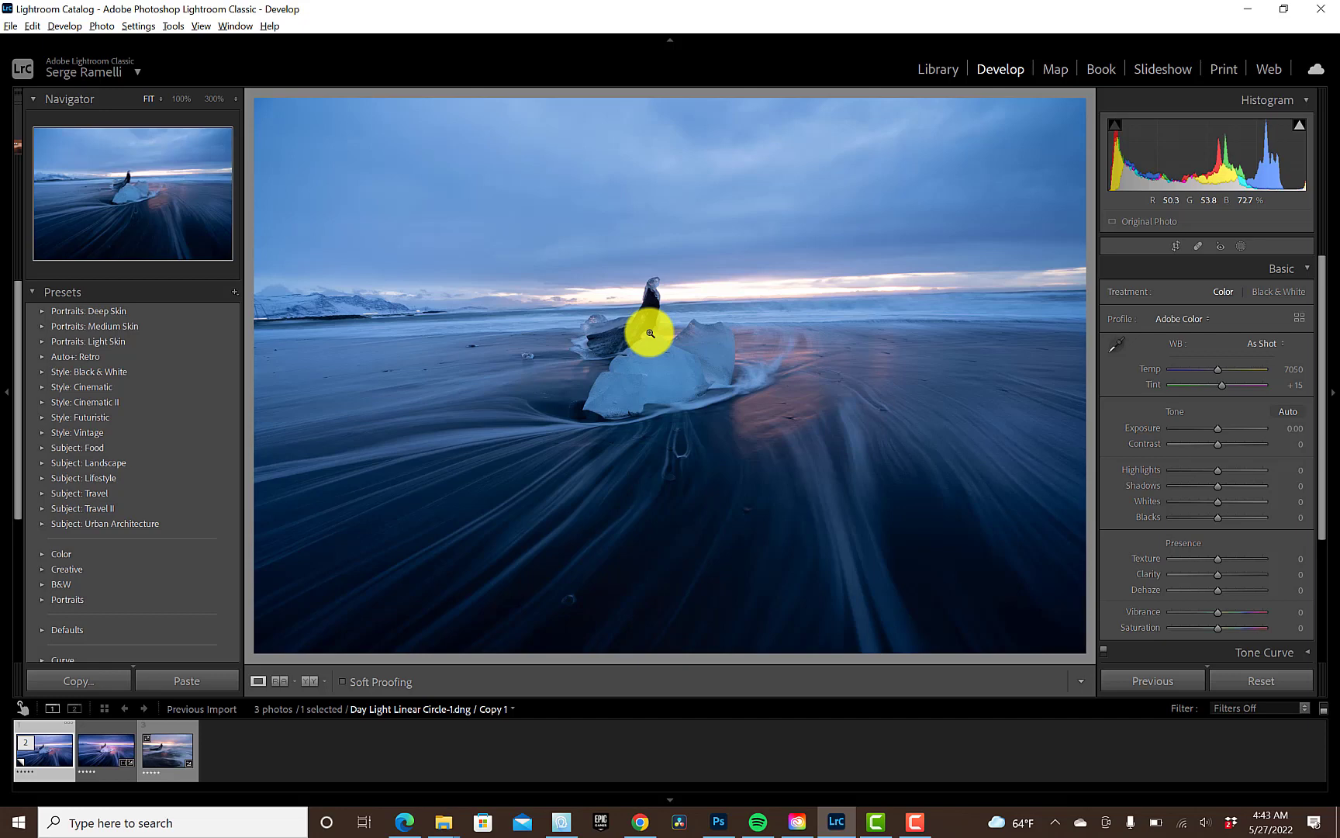
{"action": "key", "text": "i"}
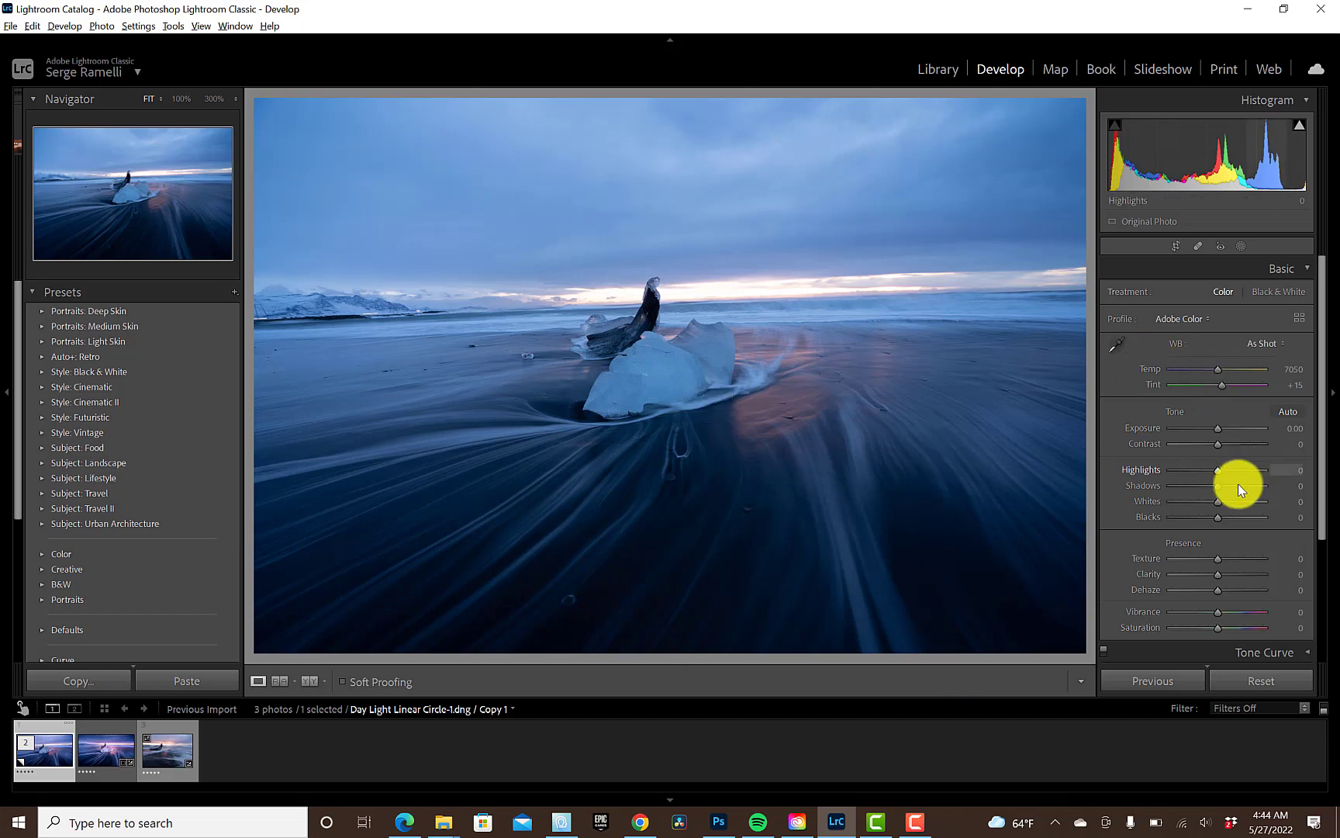
Step: Lift Shadows to +100 and set Blacks to -30 while watching the clipping preview
{"action": "left_click_drag", "start_coordinate": [1221, 485], "coordinate": [1146, 471]}
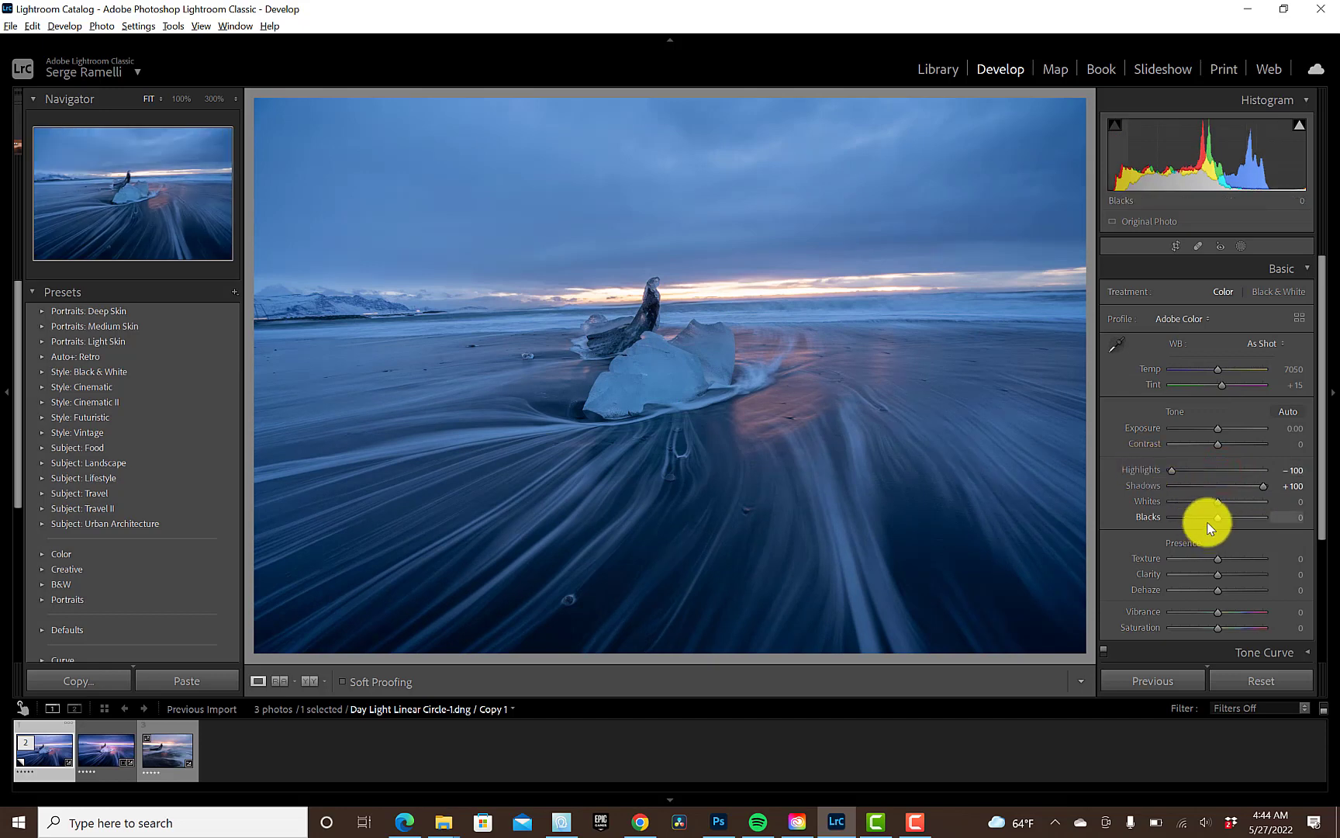
{"action": "key", "text": "alt"}
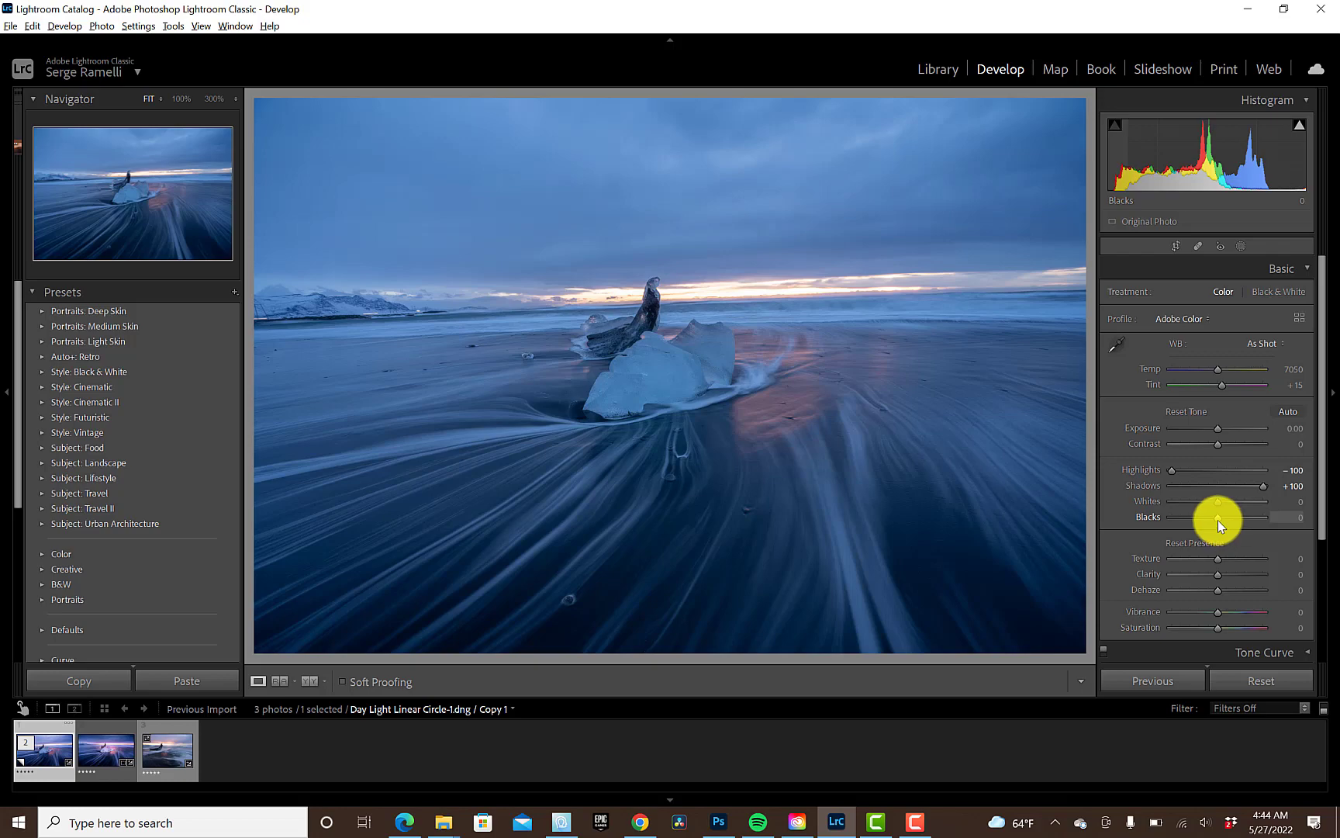
{"action": "mouse_move", "coordinate": [1217, 519]}
{"action": "left_mouse_down"}
{"action": "mouse_move", "coordinate": [1191, 521]}
{"action": "mouse_move", "coordinate": [1237, 501]}
{"action": "mouse_move", "coordinate": [1199, 520]}
{"action": "left_mouse_up"}
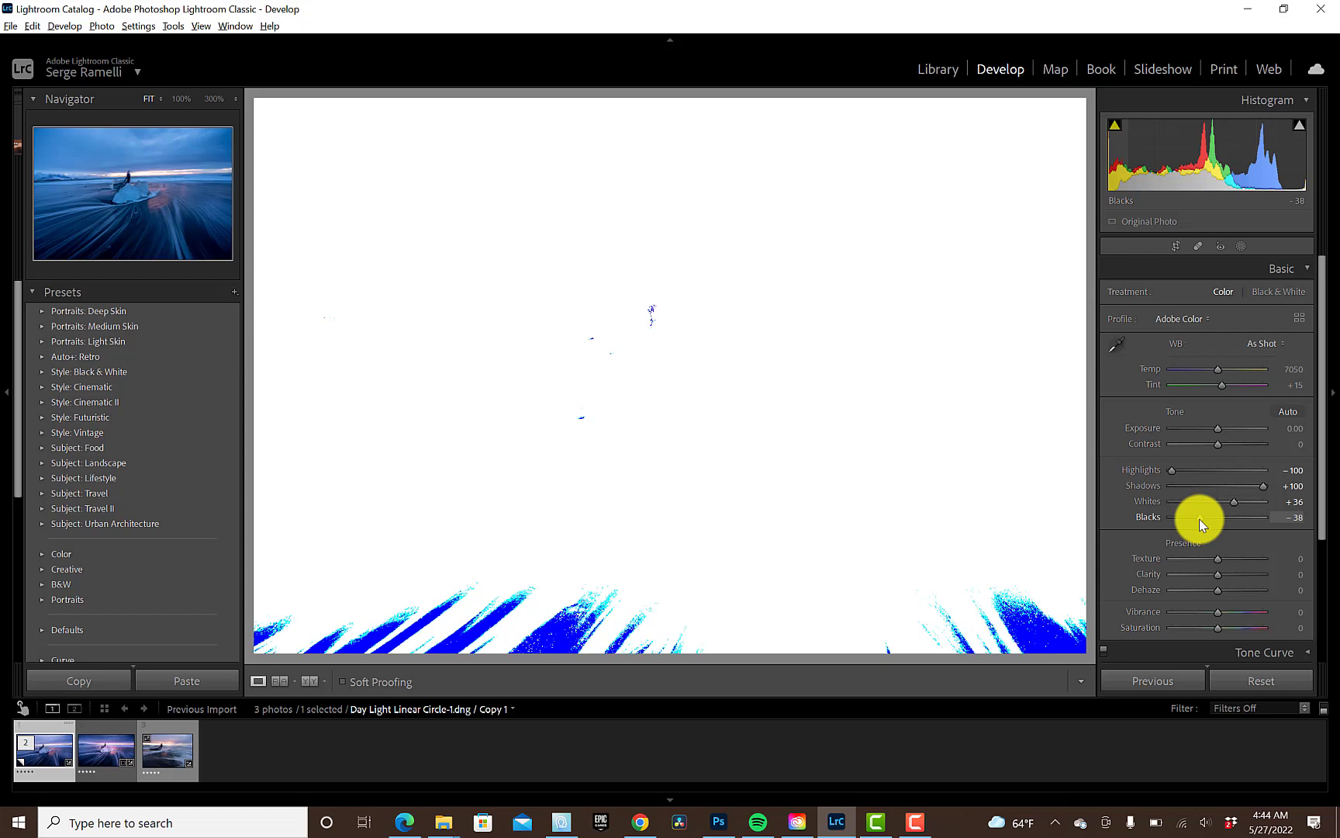
{"action": "mouse_move", "coordinate": [1199, 518]}
{"action": "left_mouse_down"}
{"action": "mouse_move", "coordinate": [1232, 501]}
{"action": "mouse_move", "coordinate": [1208, 499]}
{"action": "left_mouse_up"}
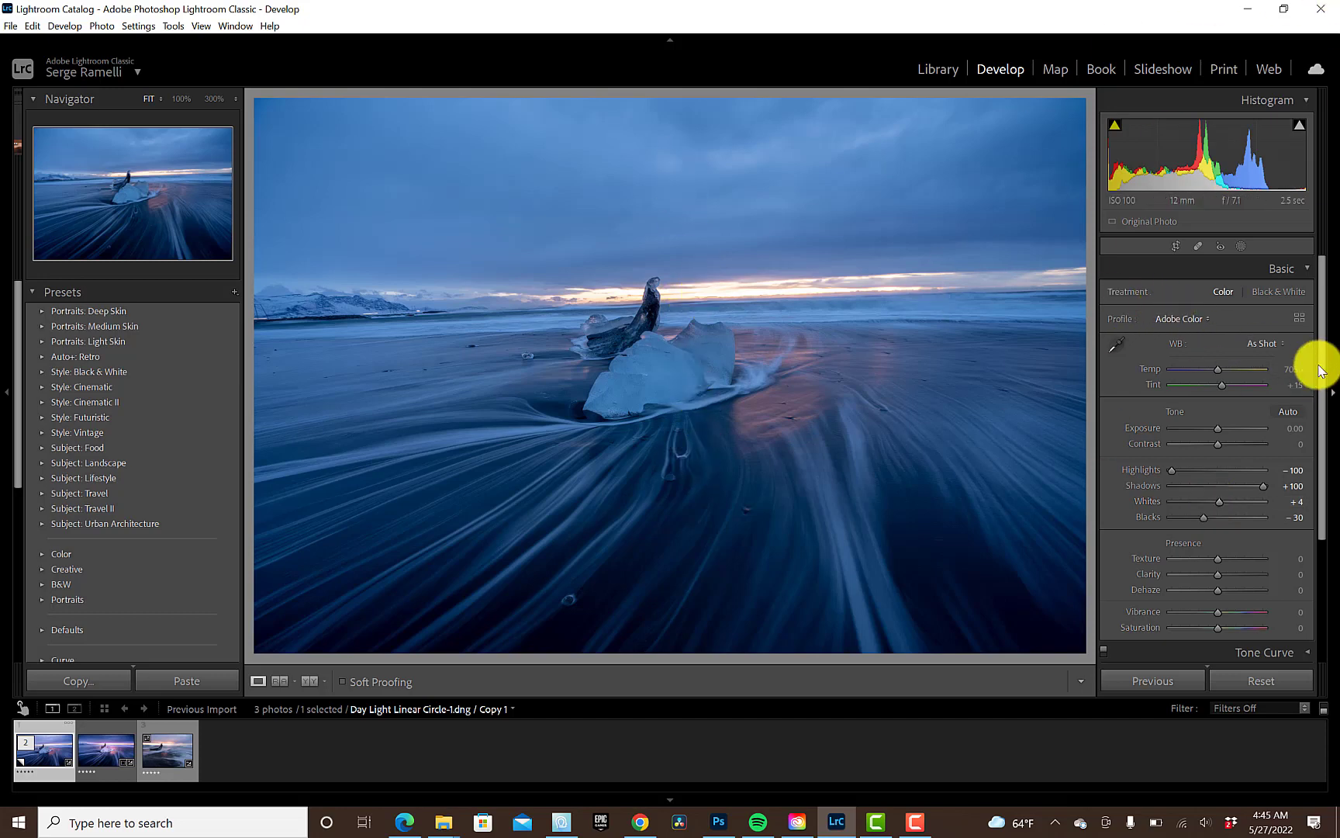
Step: Try Daylight and Cloudy, then settle on Shade white balance with Tint +37 and Contrast +31
{"action": "left_click", "coordinate": [1277, 341]}
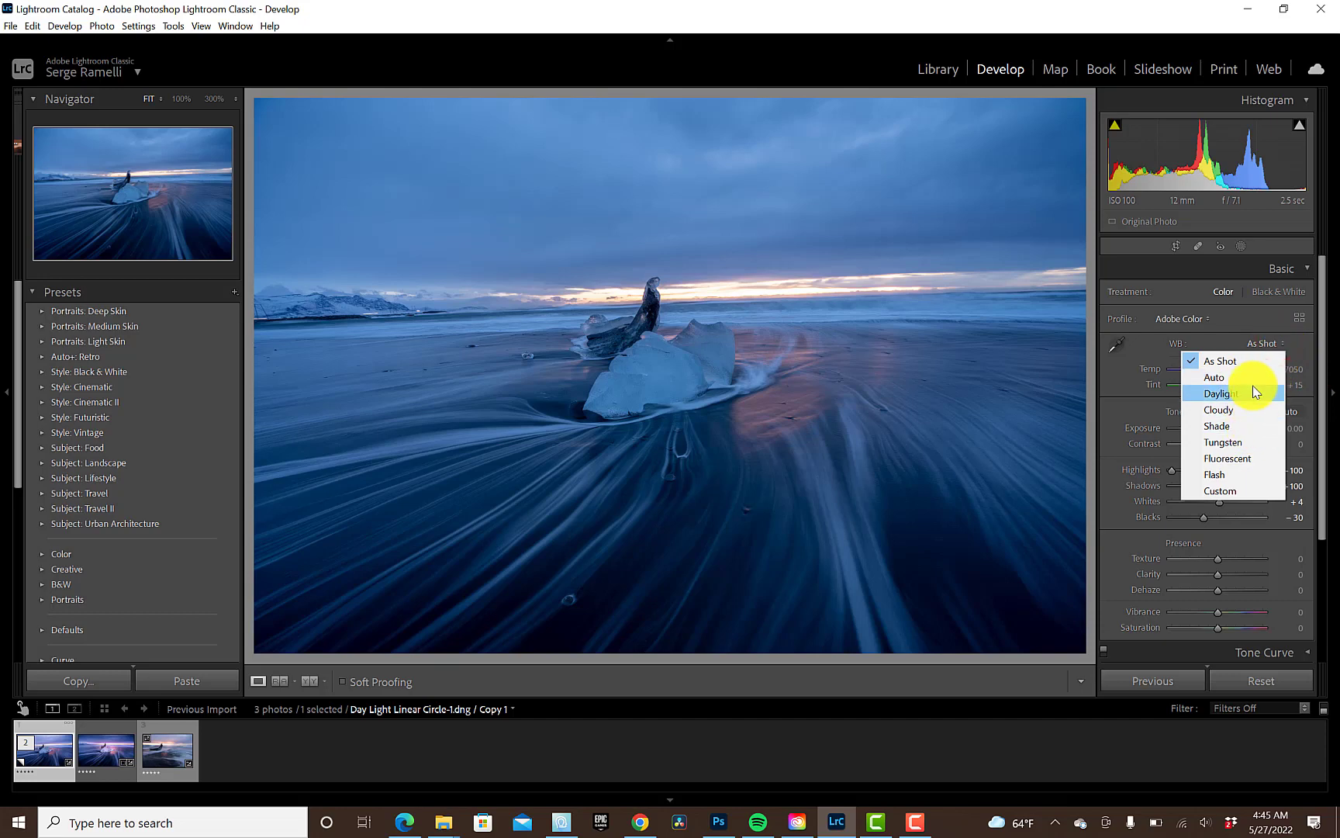
{"action": "left_click", "coordinate": [1250, 390]}
{"action": "left_click", "coordinate": [1246, 358]}
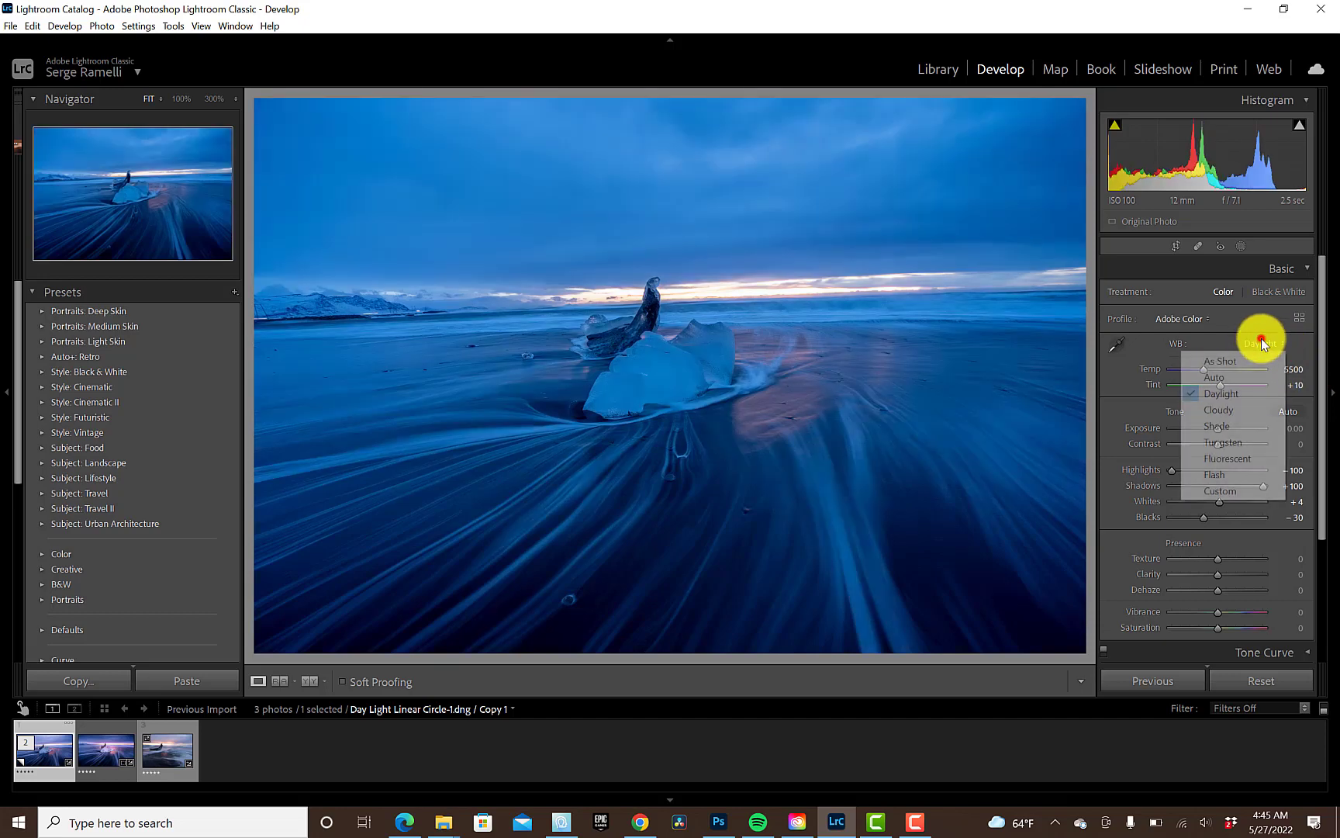
{"action": "left_click", "coordinate": [1245, 411]}
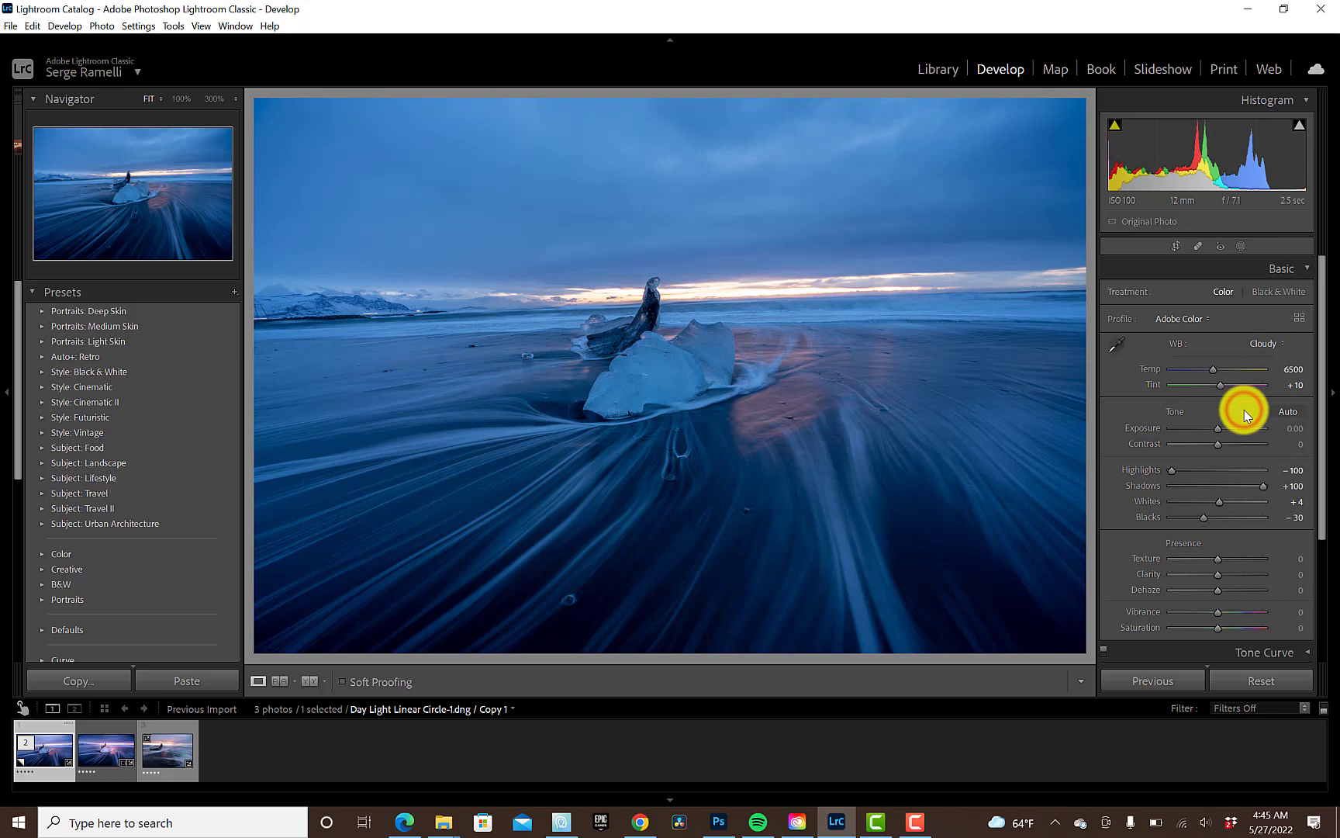
{"action": "left_click", "coordinate": [1269, 342]}
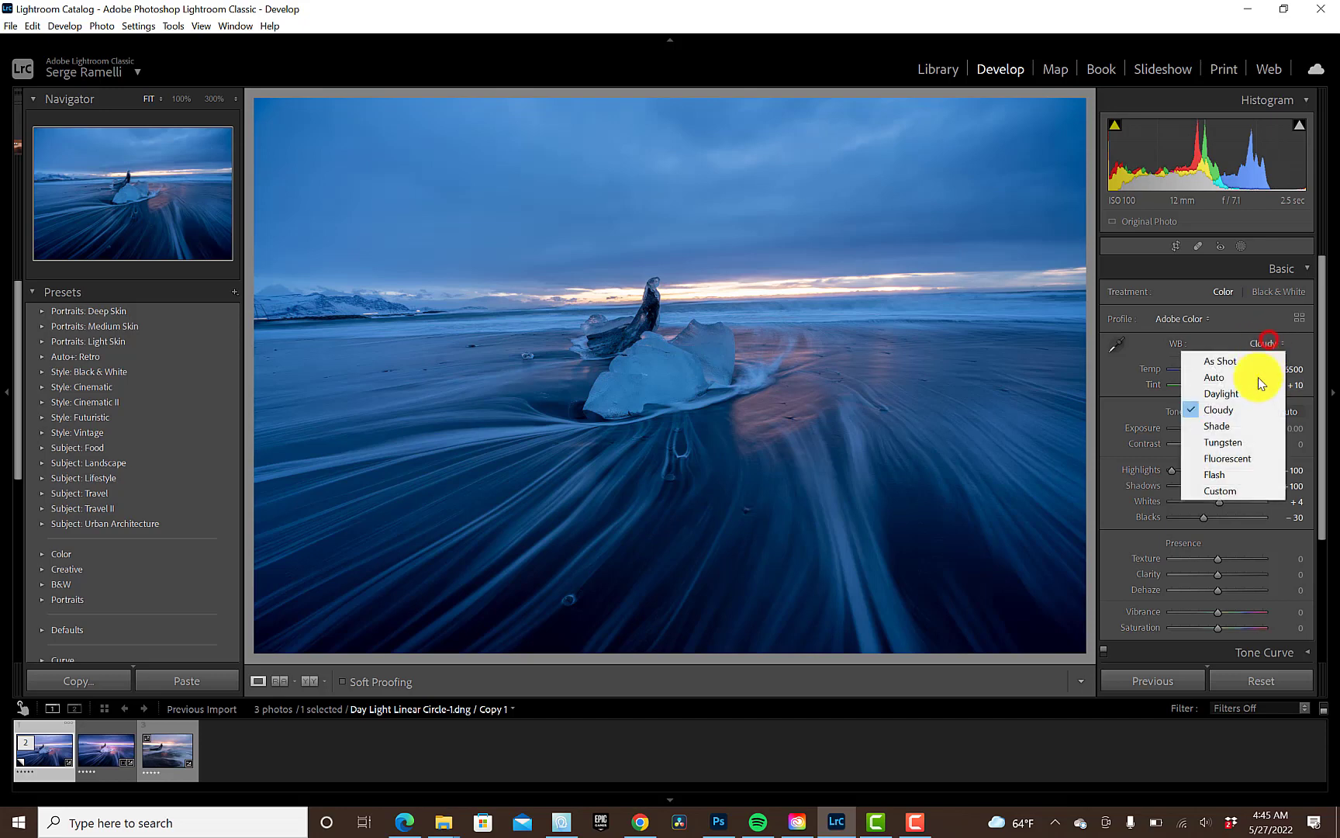
{"action": "left_click", "coordinate": [1239, 424]}
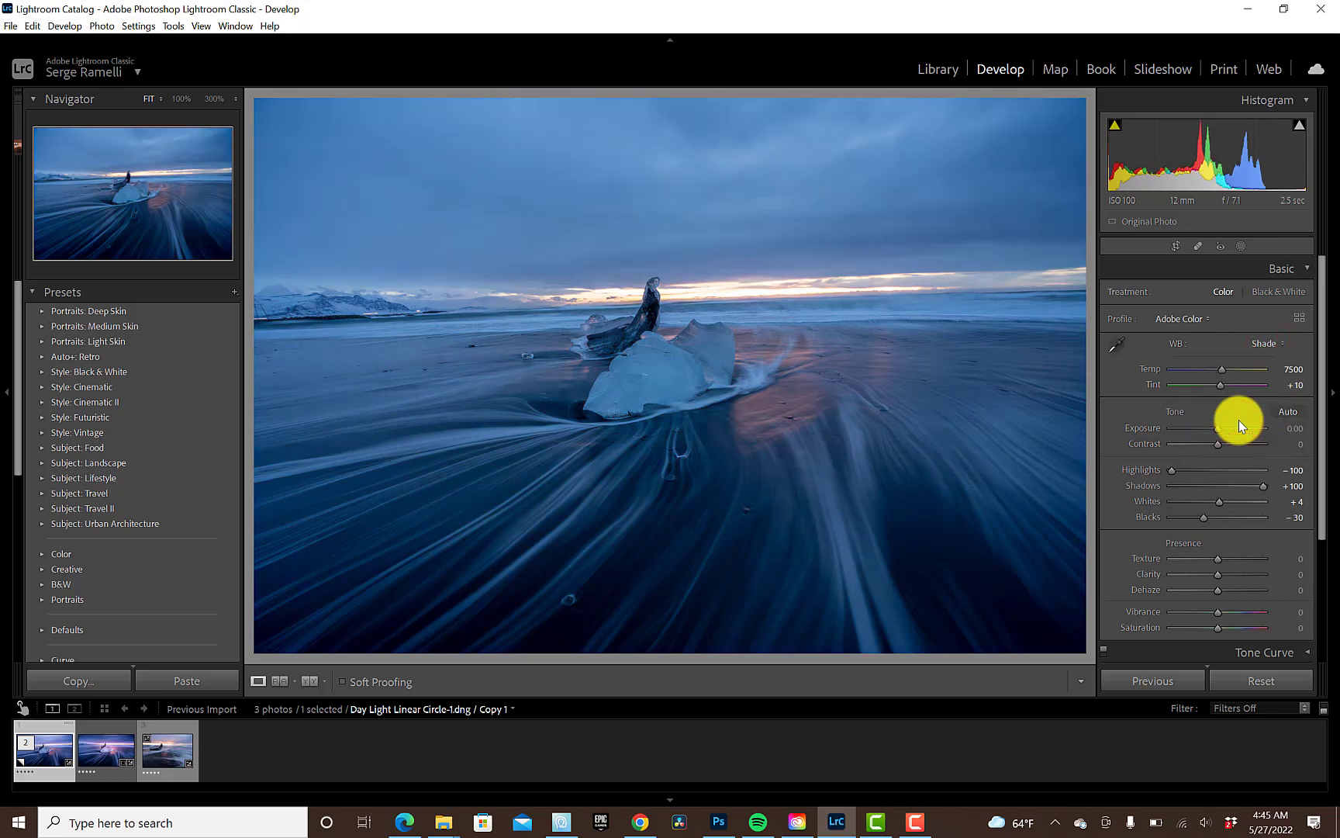
{"action": "left_click_drag", "start_coordinate": [1220, 384], "coordinate": [1231, 386]}
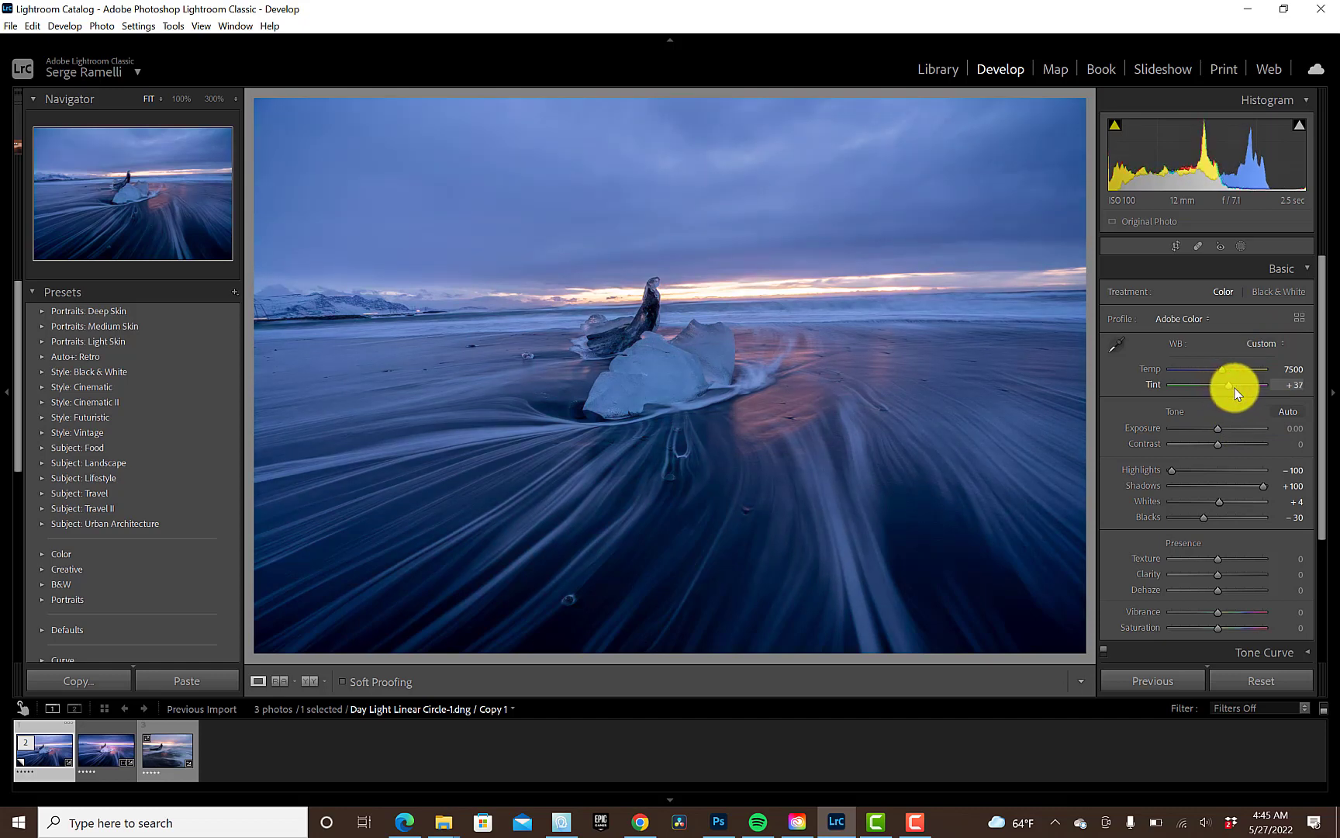
{"action": "left_click_drag", "start_coordinate": [1217, 444], "coordinate": [1231, 446]}
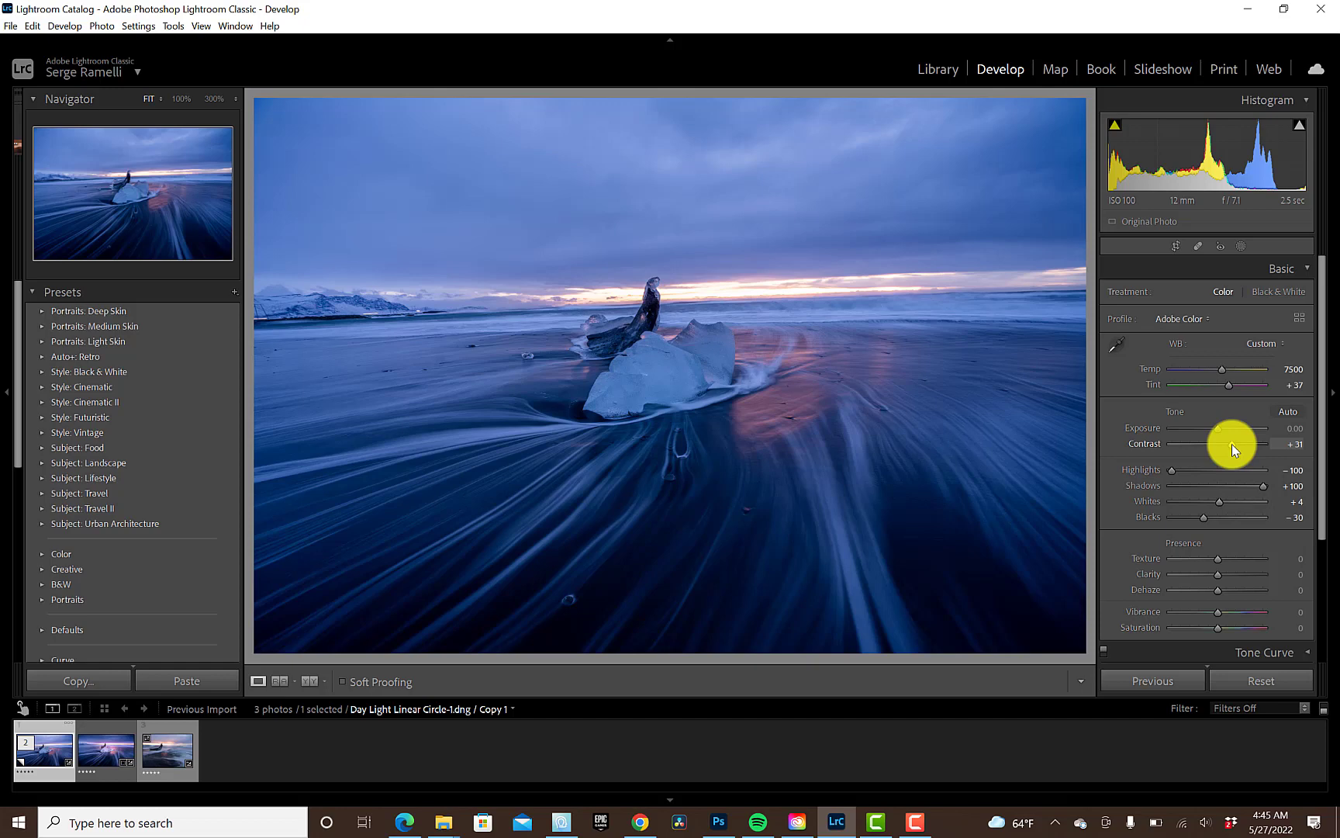
Step: Lock the crop to 16 x 9, straighten it 2.53° along the horizon, and shift the image down
{"action": "left_click", "coordinate": [1173, 247]}
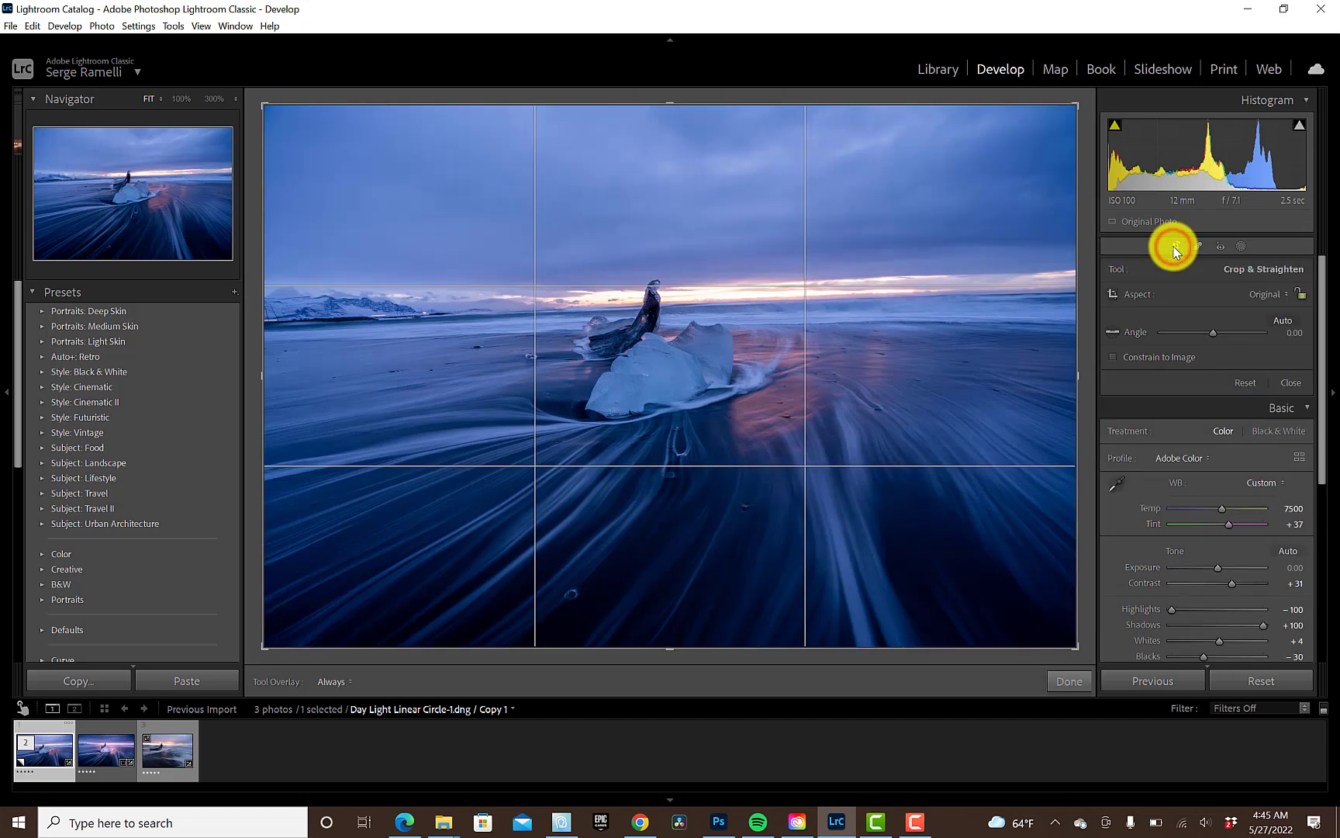
{"action": "left_click", "coordinate": [1263, 293]}
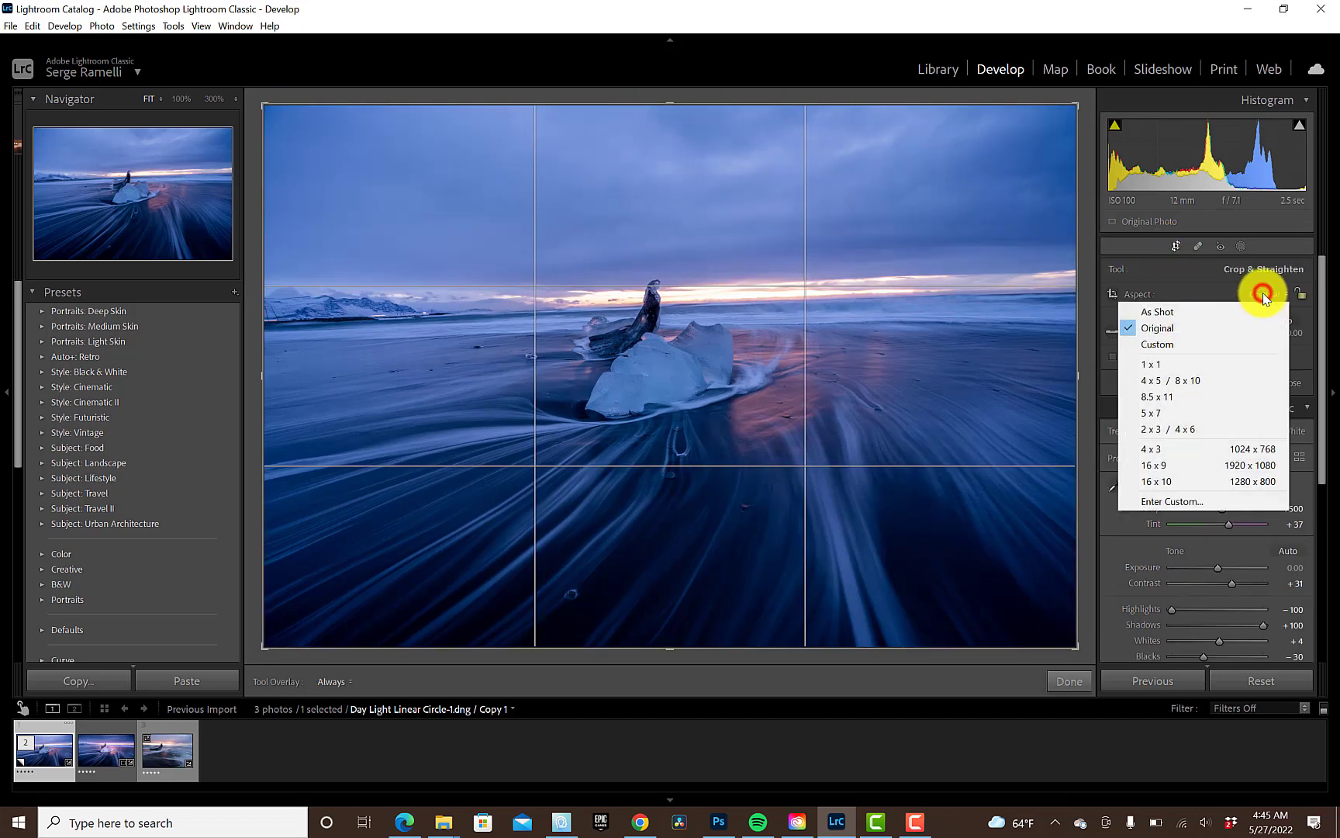
{"action": "left_click", "coordinate": [1204, 466]}
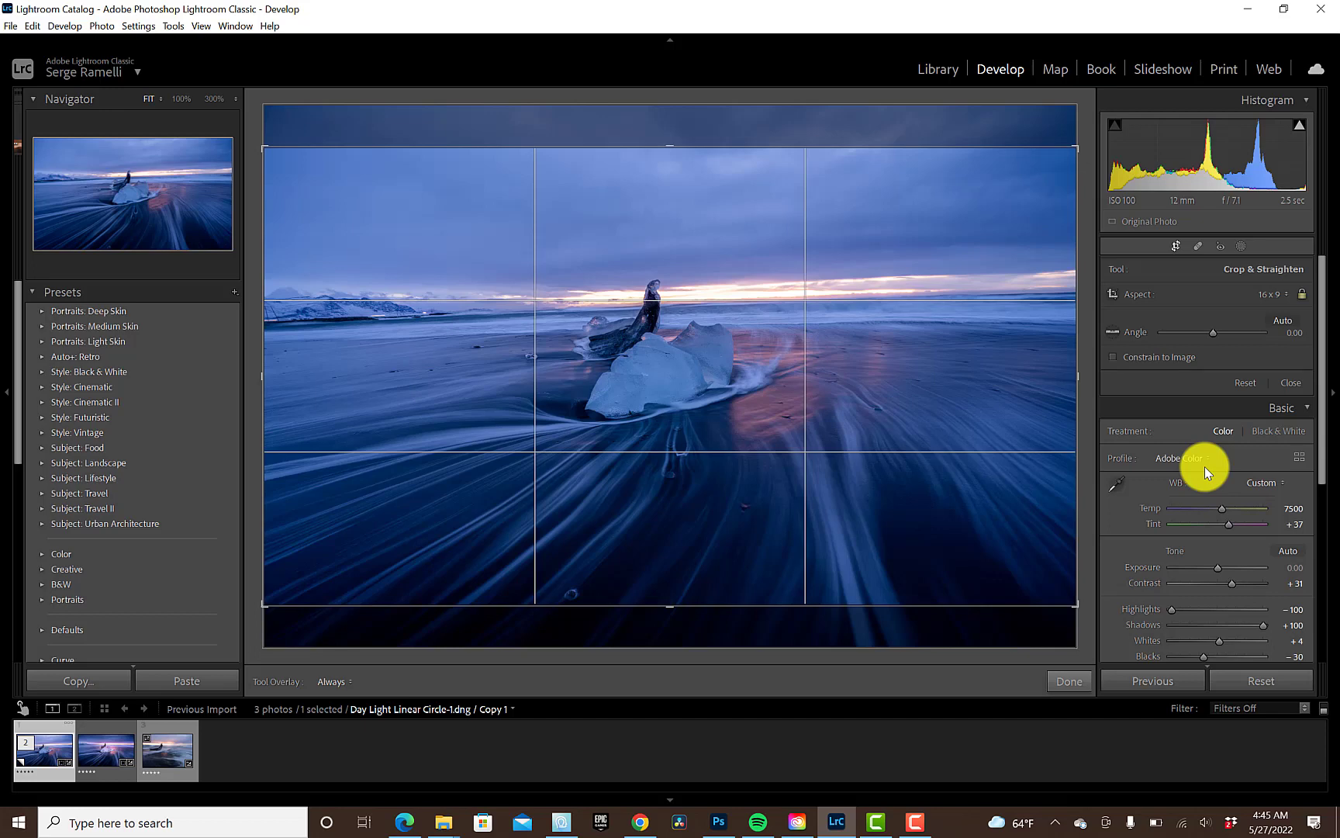
{"action": "left_click", "coordinate": [1112, 332]}
{"action": "left_click_drag", "start_coordinate": [430, 317], "coordinate": [999, 292]}
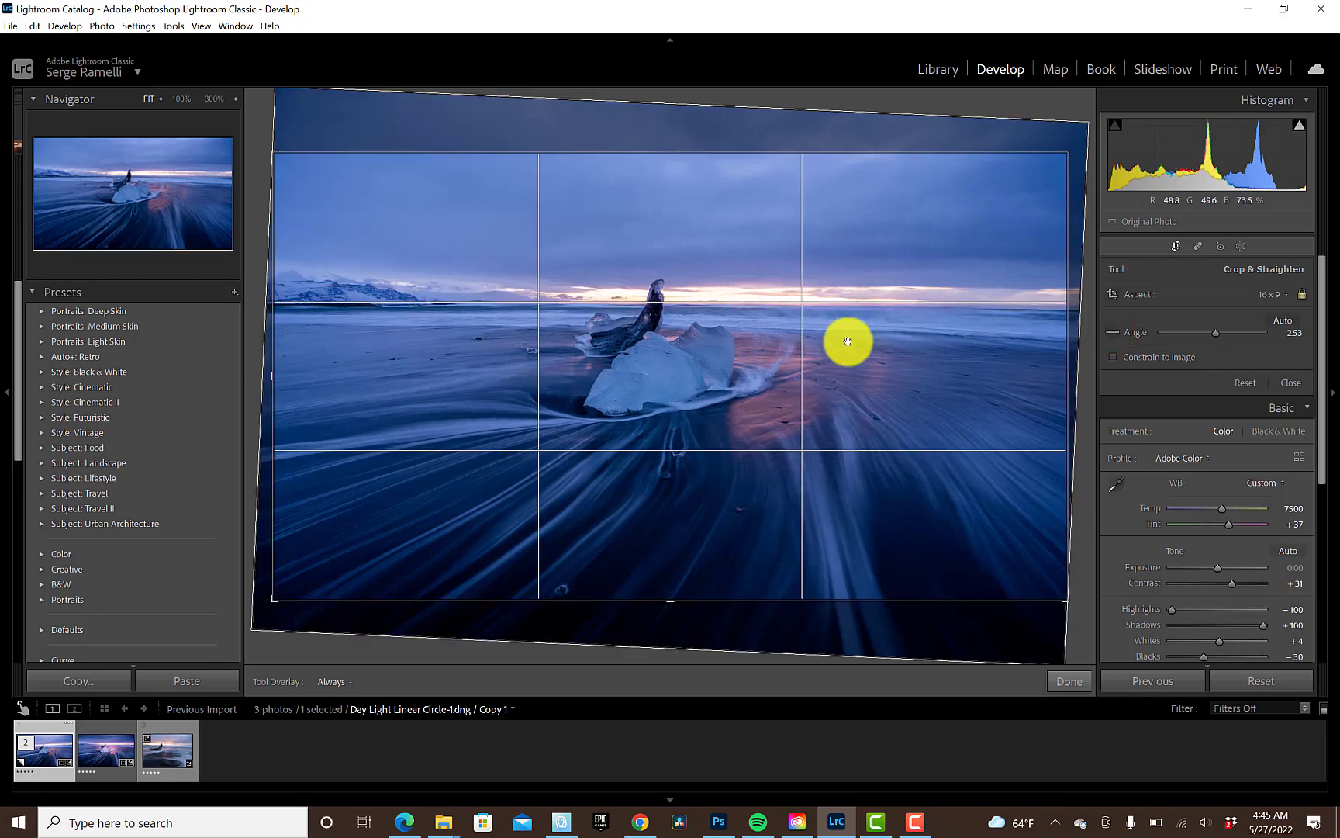
{"action": "left_click_drag", "start_coordinate": [849, 341], "coordinate": [855, 276]}
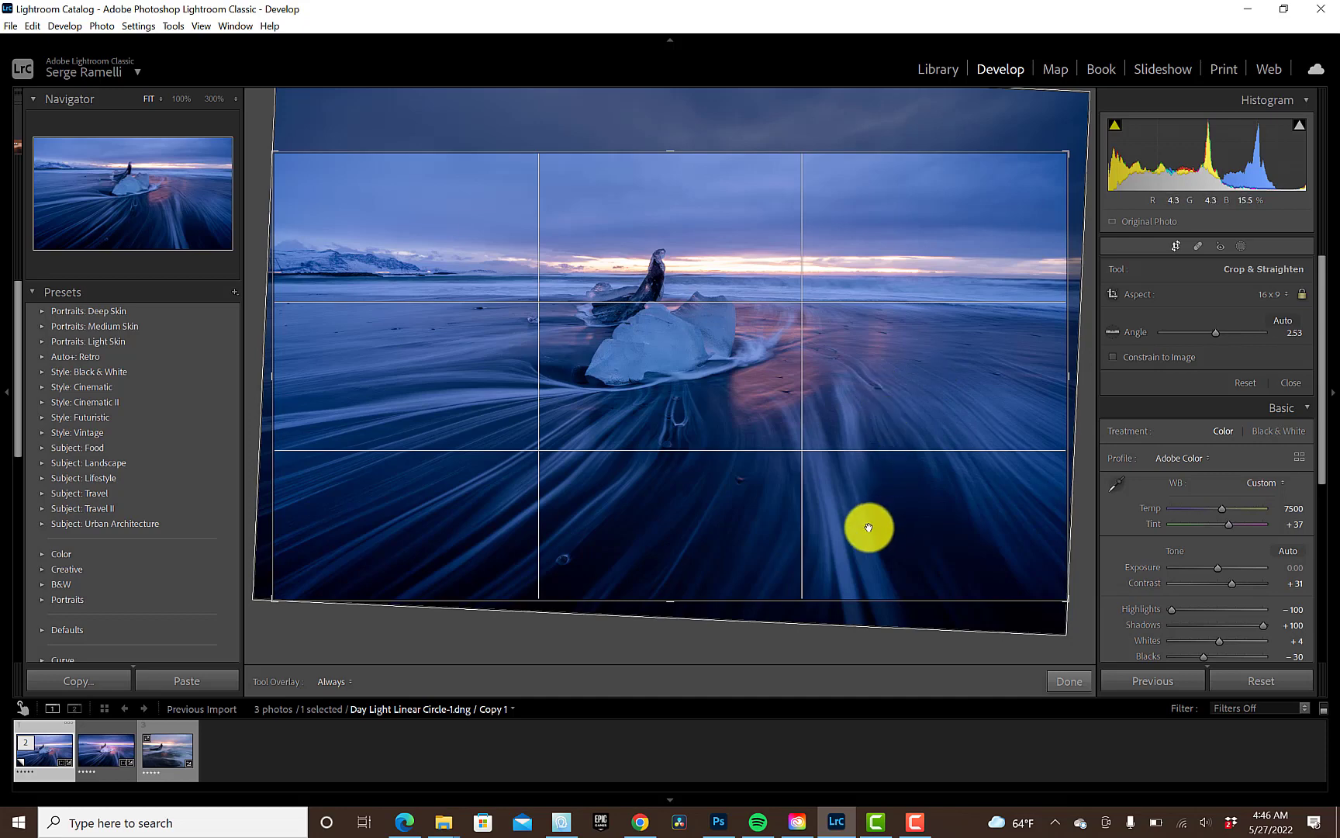
{"action": "left_click_drag", "start_coordinate": [889, 405], "coordinate": [889, 428]}
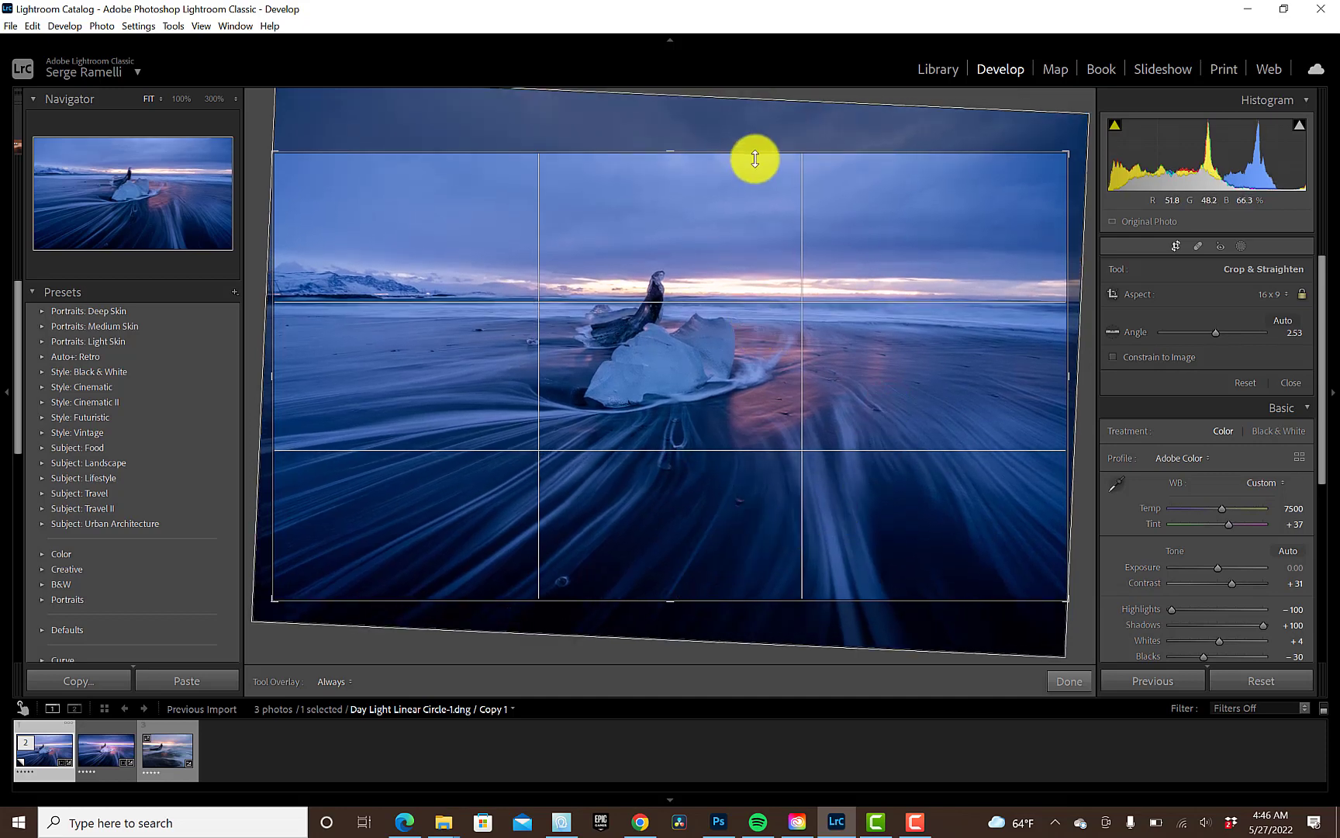
Step: Commit the crop, create a fully reset virtual copy, then return to the edited Copy 1
{"action": "key", "text": "Return"}
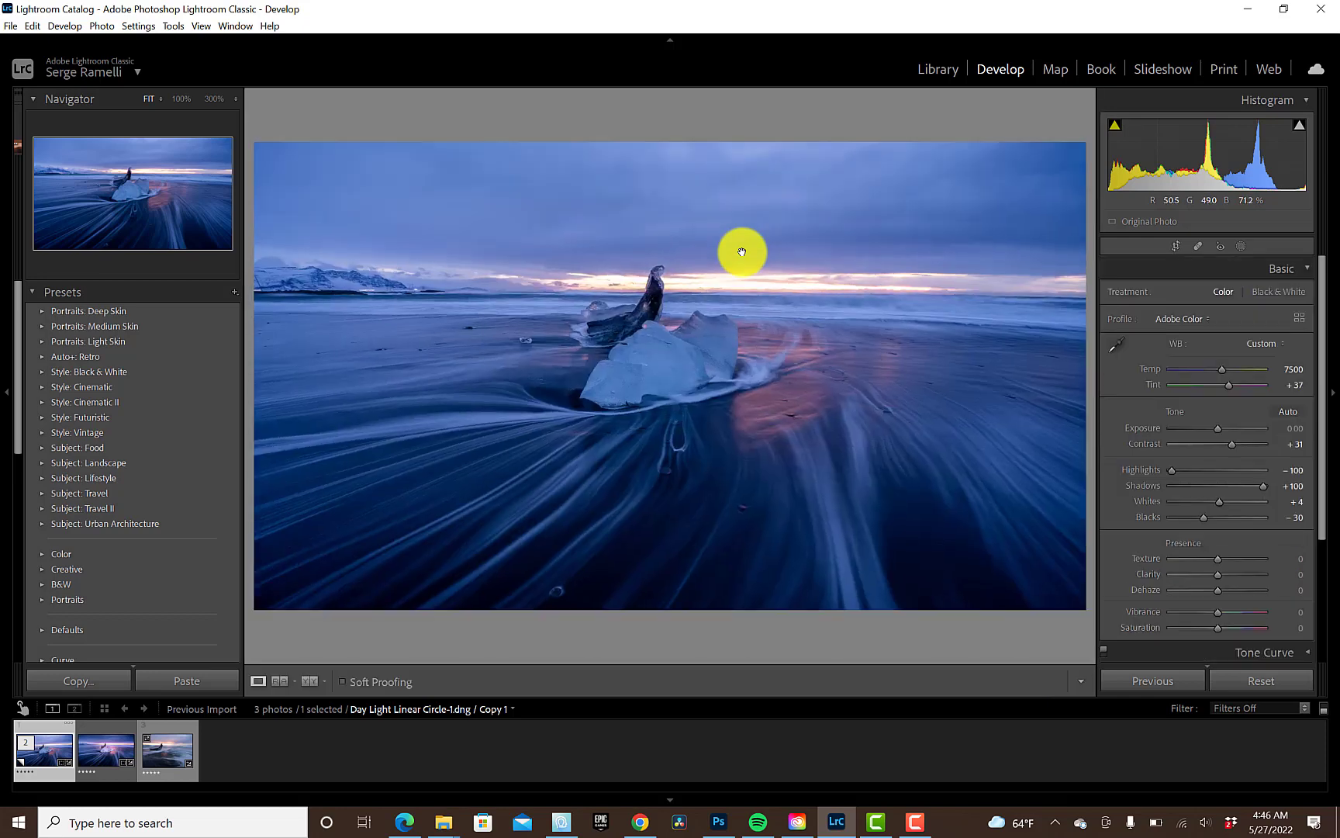
{"action": "right_click", "coordinate": [46, 723]}
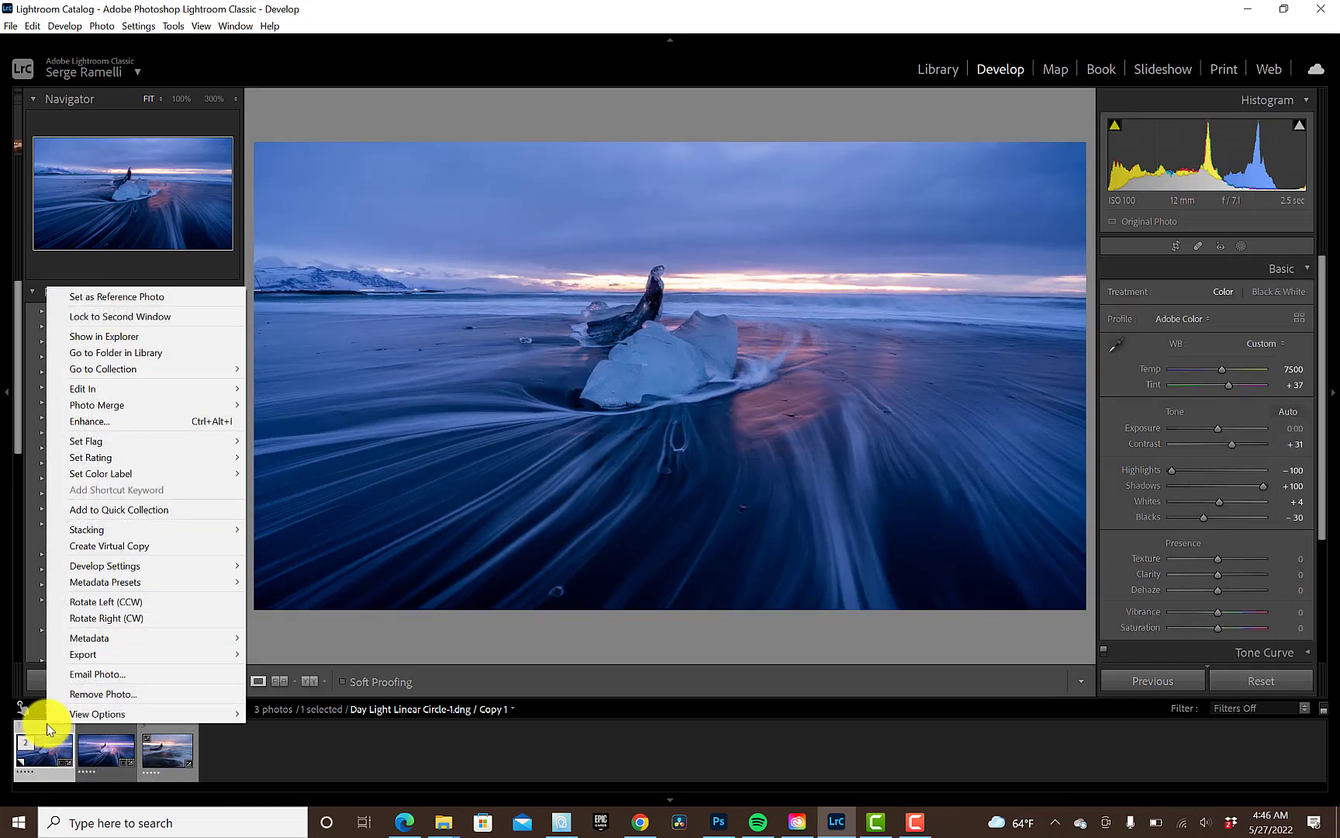
{"action": "left_click", "coordinate": [113, 545]}
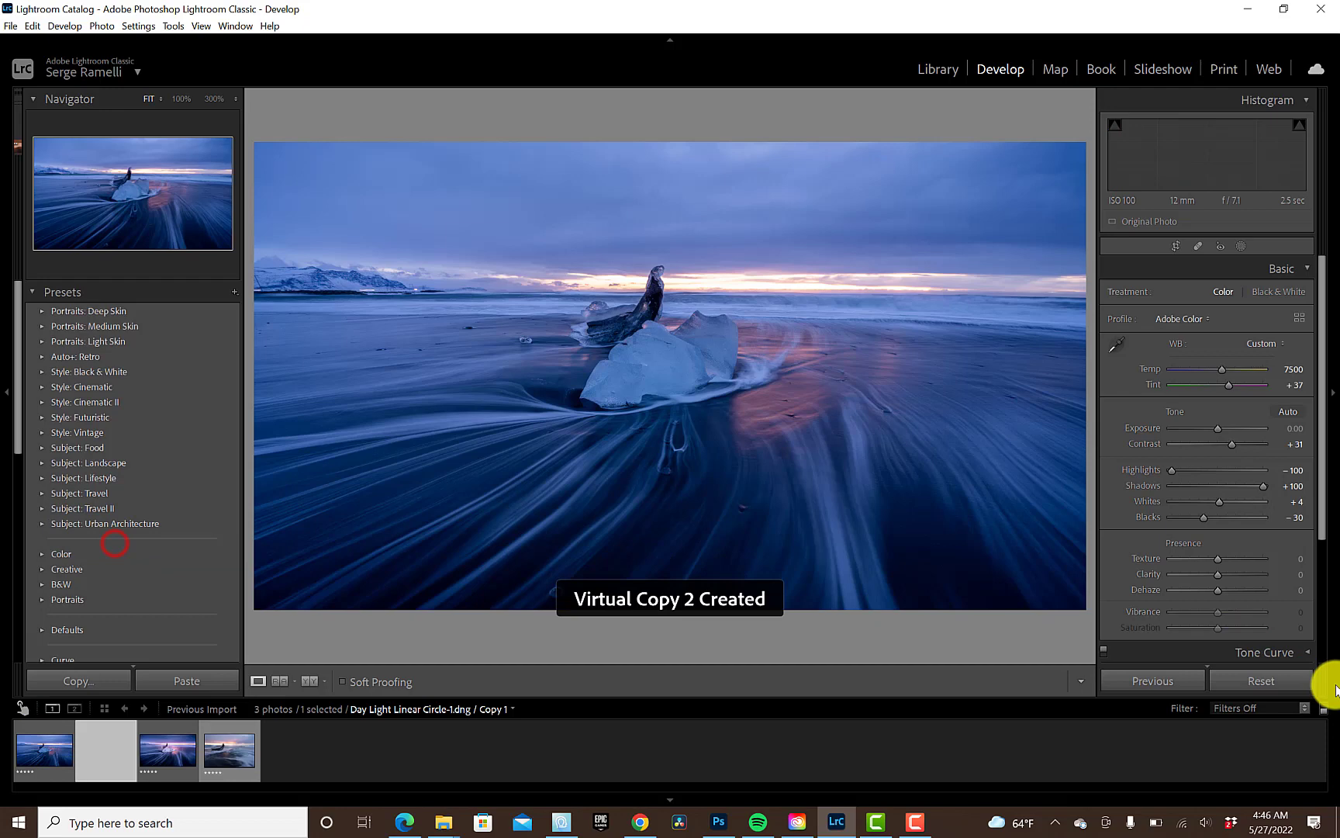
{"action": "left_click", "coordinate": [1277, 681]}
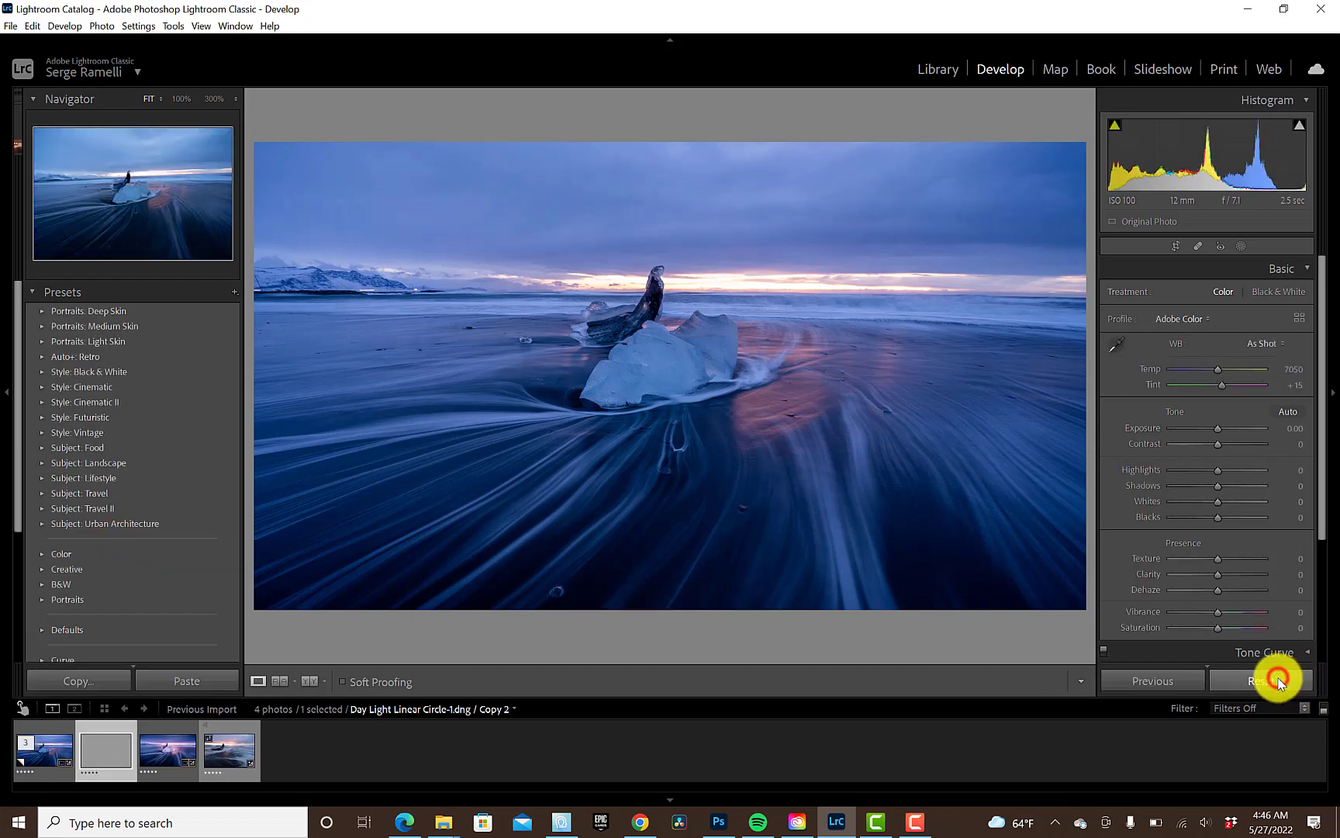
{"action": "left_click", "coordinate": [47, 736]}
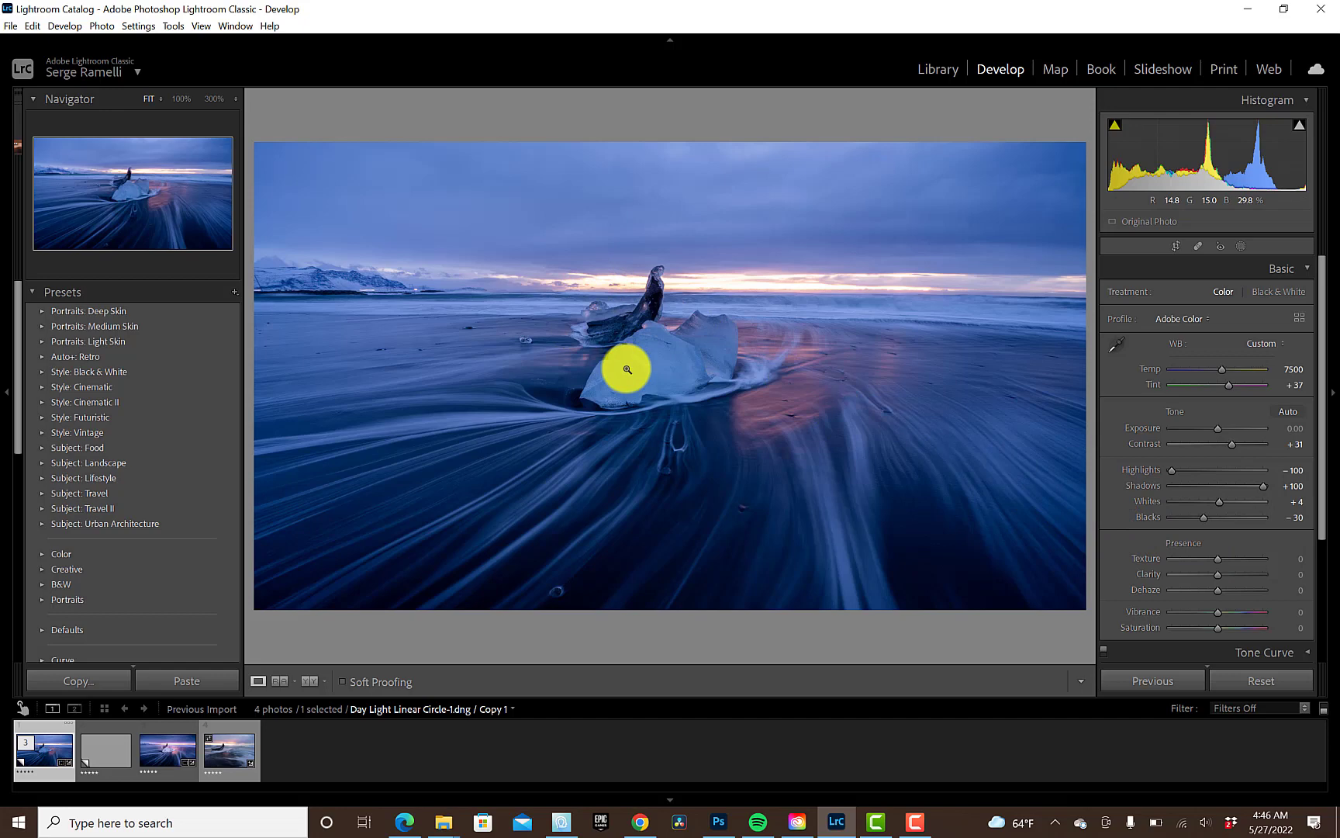
Step: Add a sky-to-iceberg linear gradient at Exposure -1.17, widen it downward, and raise it
{"action": "left_click", "coordinate": [1242, 246]}
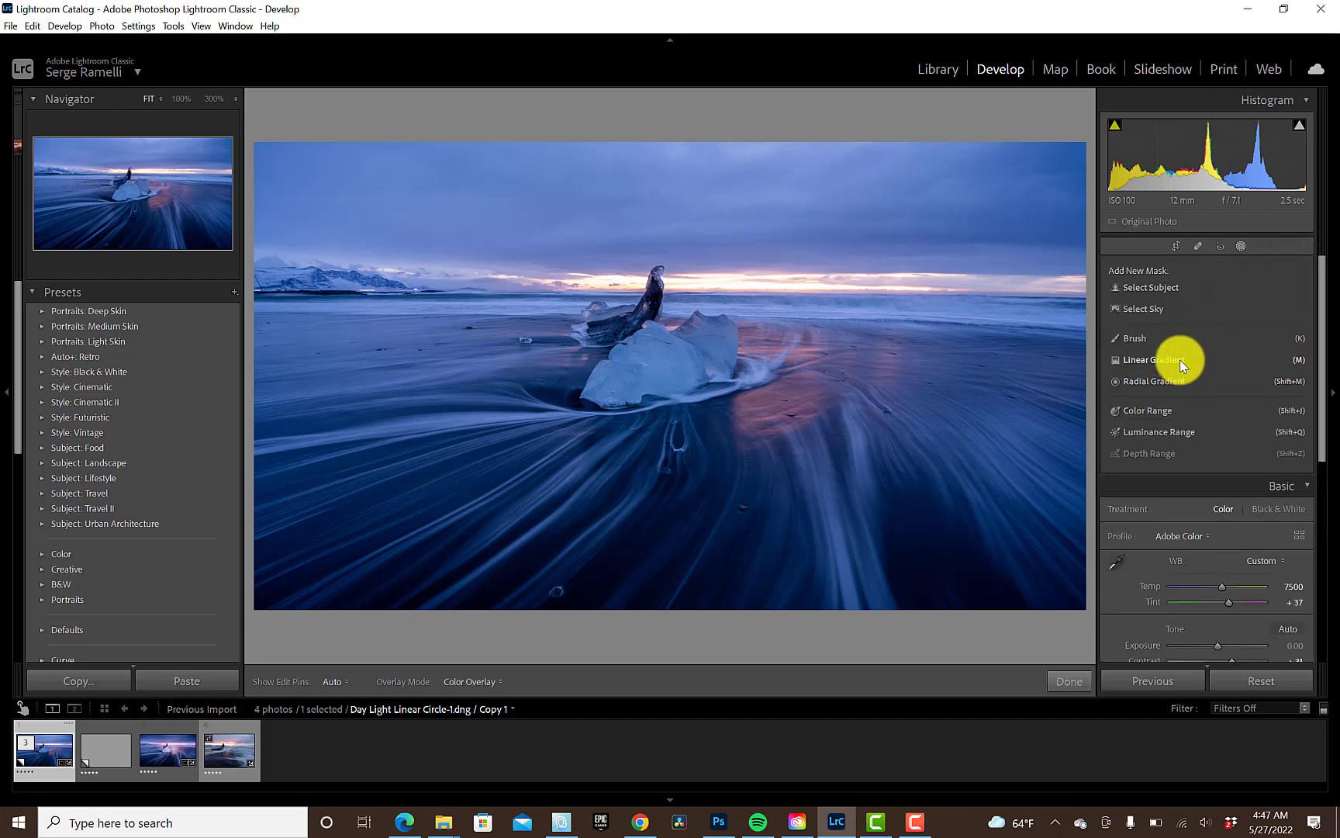
{"action": "left_click", "coordinate": [1182, 360]}
{"action": "left_click_drag", "start_coordinate": [706, 189], "coordinate": [703, 389]}
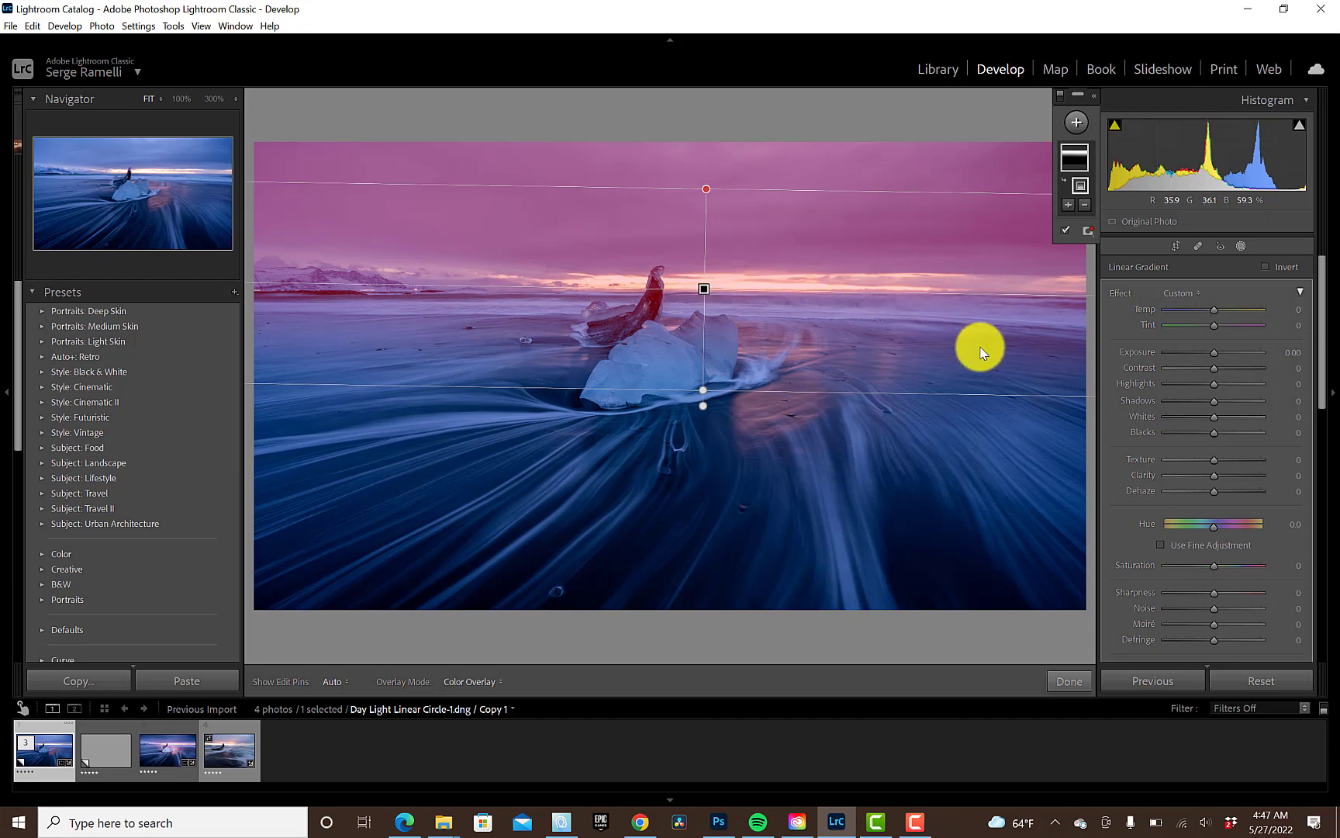
{"action": "left_click_drag", "start_coordinate": [1213, 353], "coordinate": [1201, 350]}
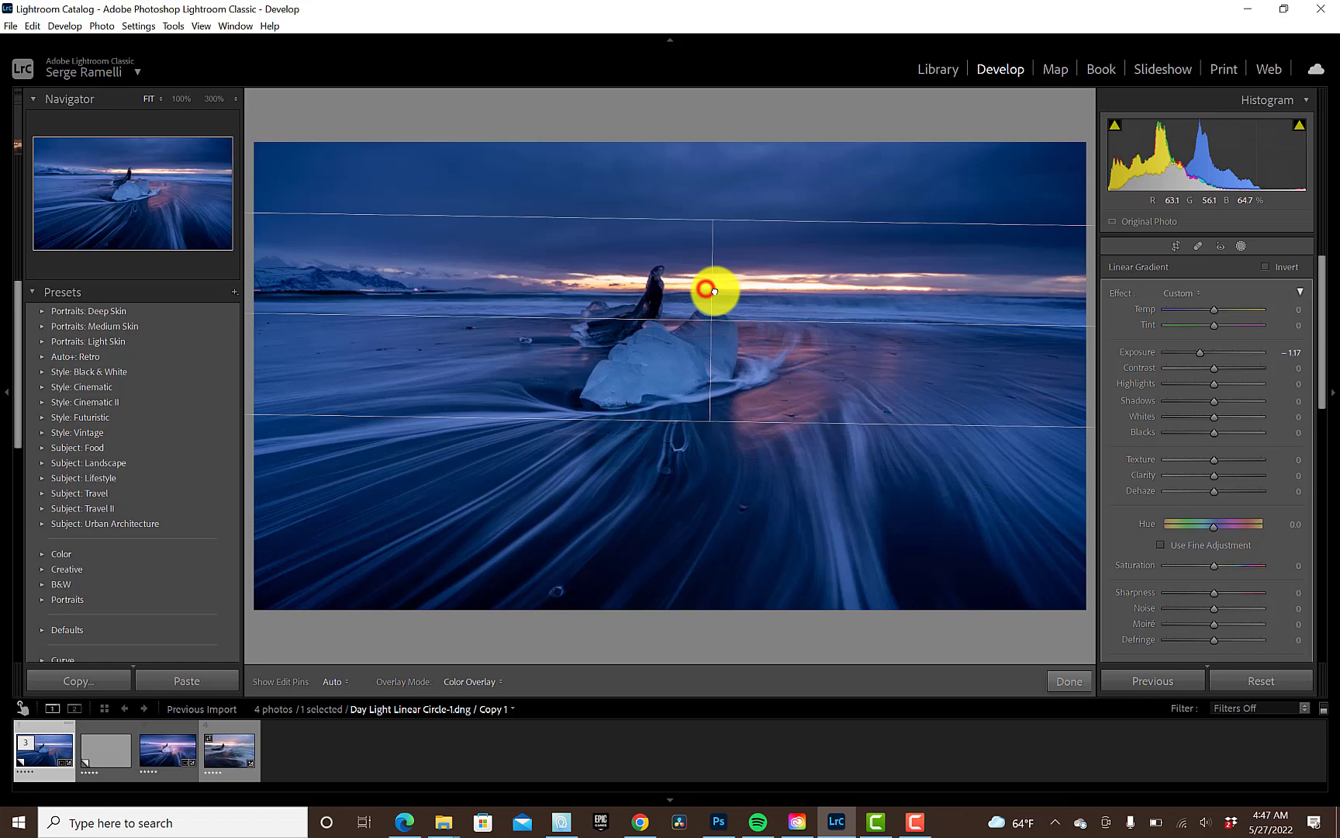
{"action": "left_click_drag", "start_coordinate": [708, 384], "coordinate": [697, 440]}
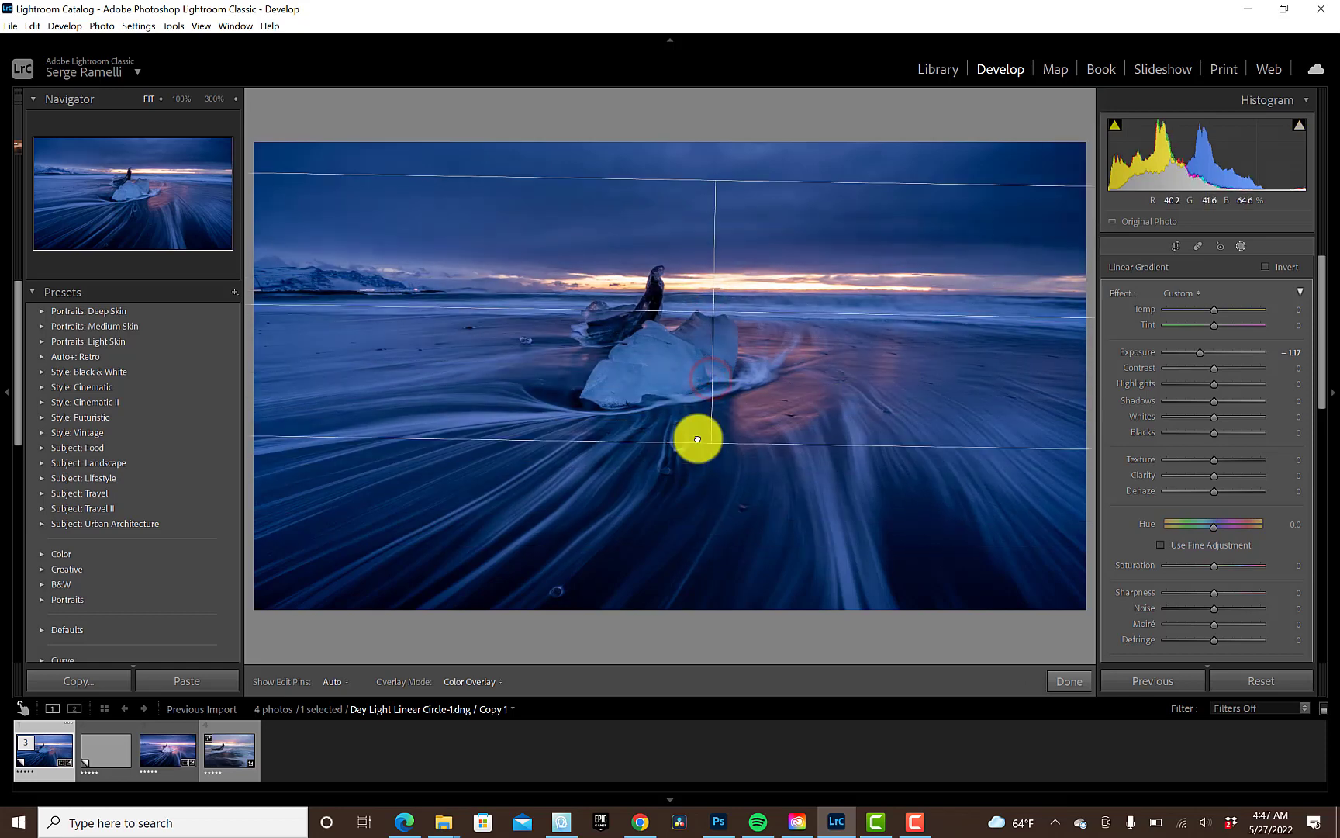
{"action": "left_click_drag", "start_coordinate": [706, 244], "coordinate": [724, 212]}
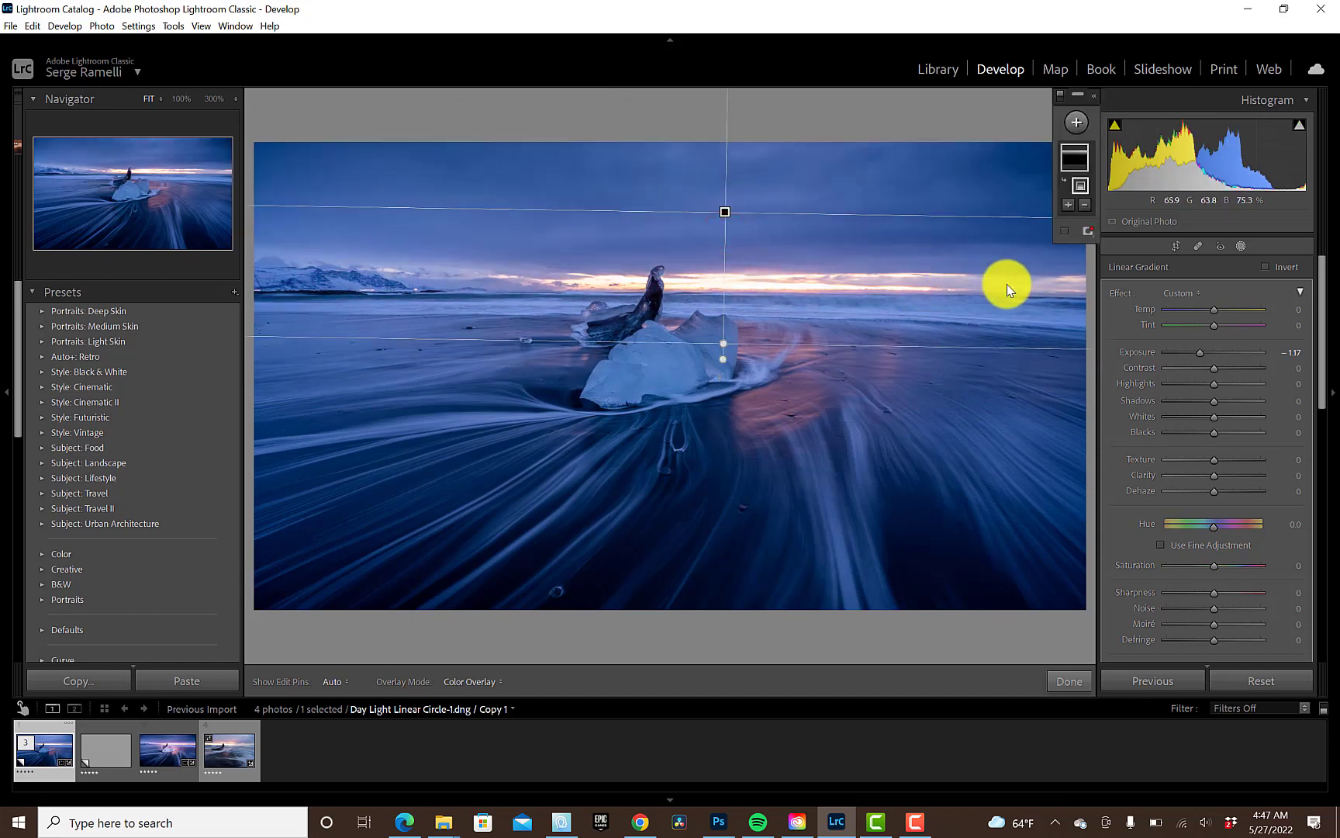
Step: Add a linear gradient from the top of the sky toward the horizon with lowered exposure
{"action": "left_click", "coordinate": [1077, 122]}
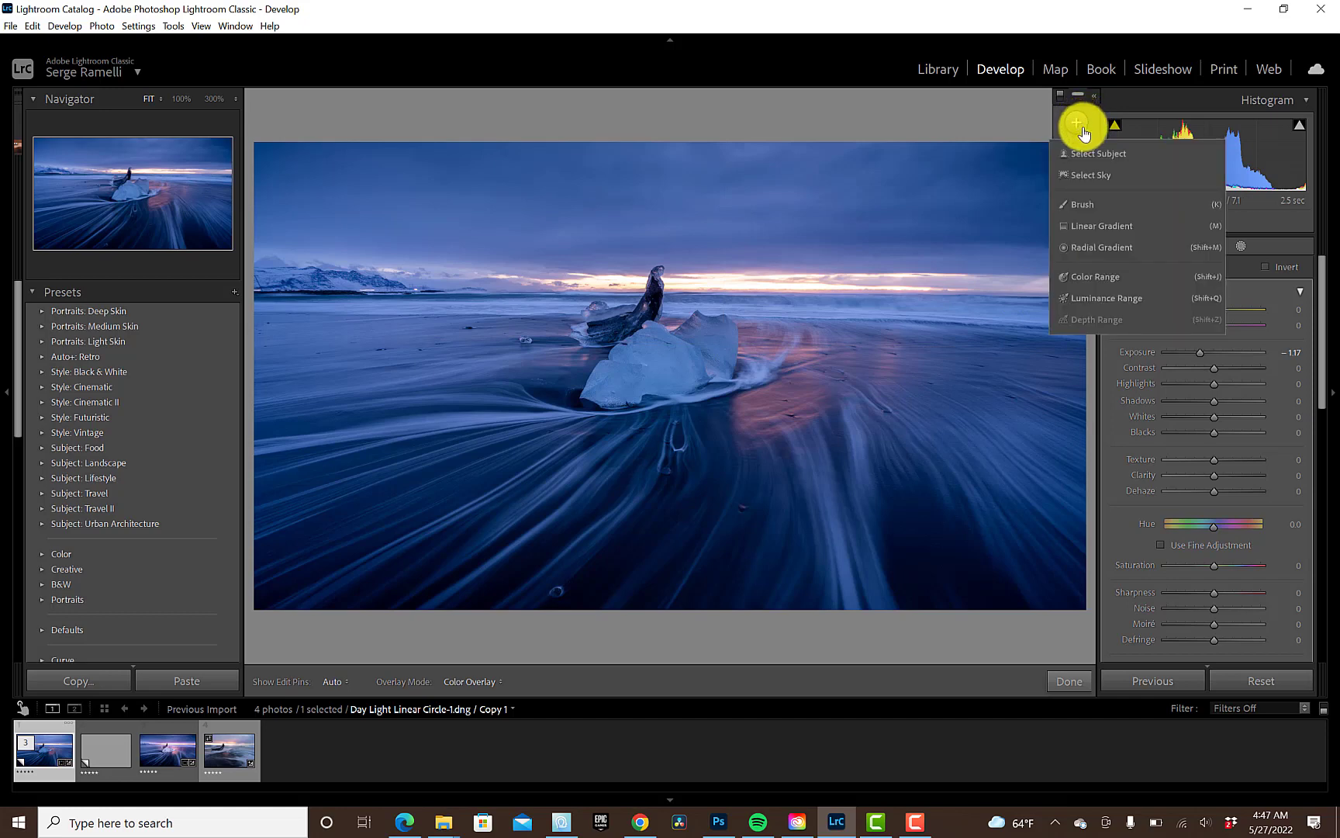
{"action": "left_click", "coordinate": [1118, 226]}
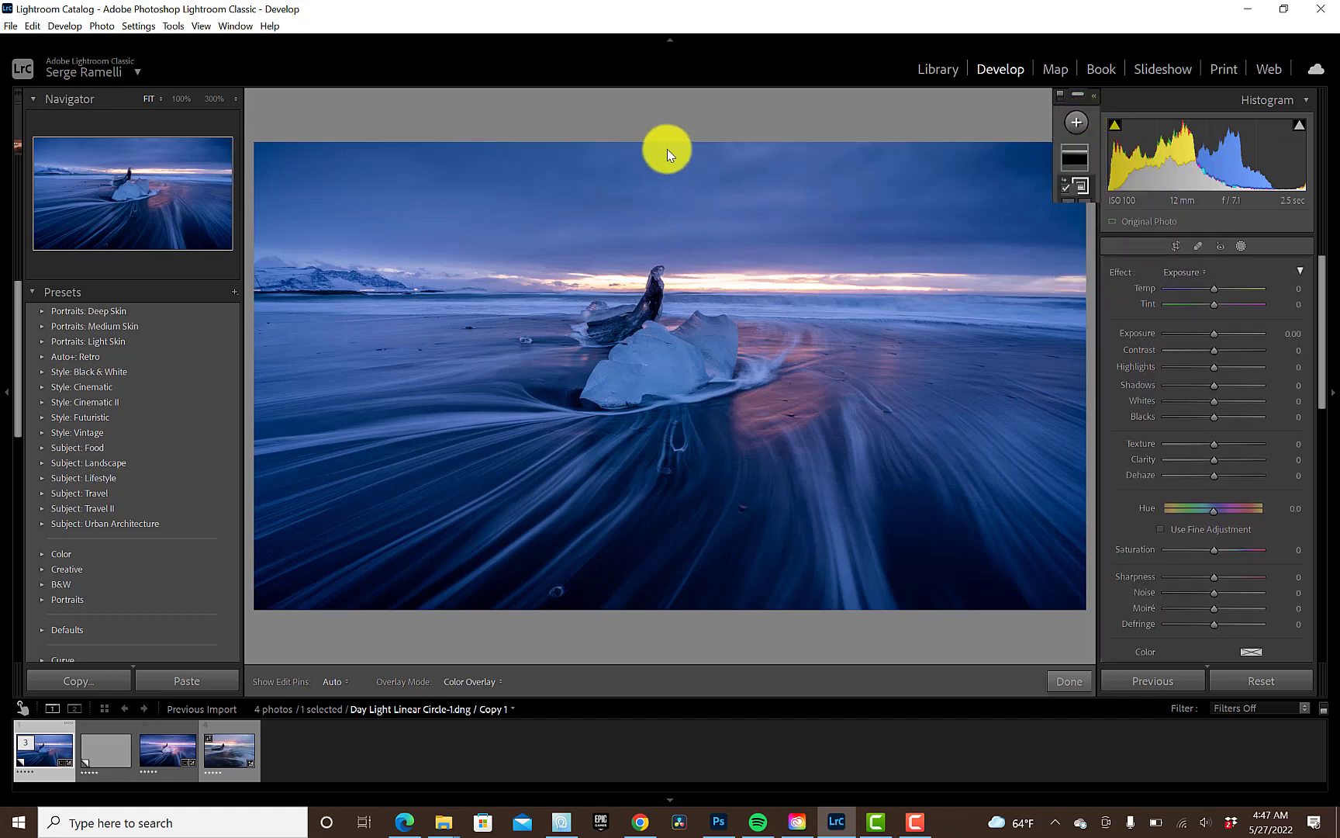
{"action": "left_click_drag", "start_coordinate": [659, 158], "coordinate": [659, 253]}
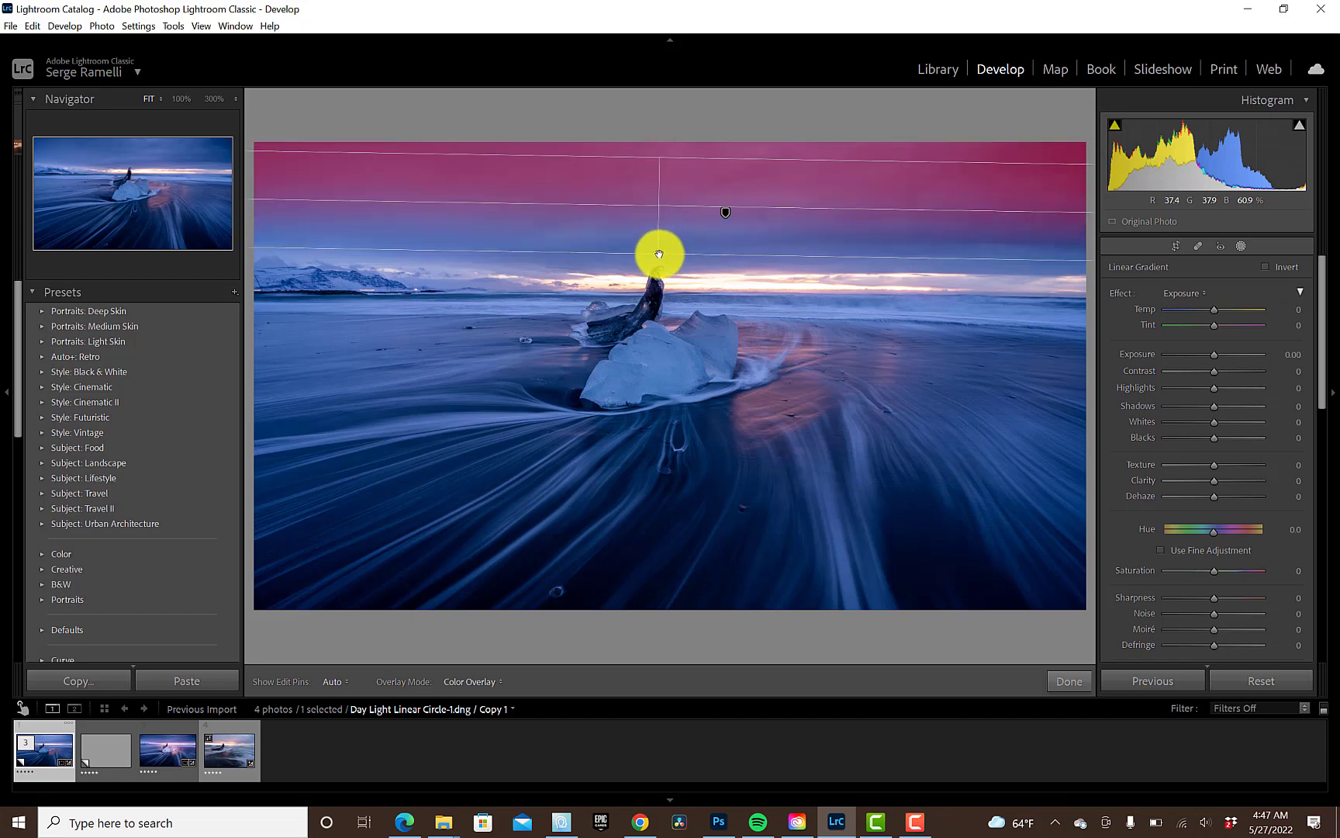
{"action": "left_click_drag", "start_coordinate": [1215, 353], "coordinate": [1211, 352]}
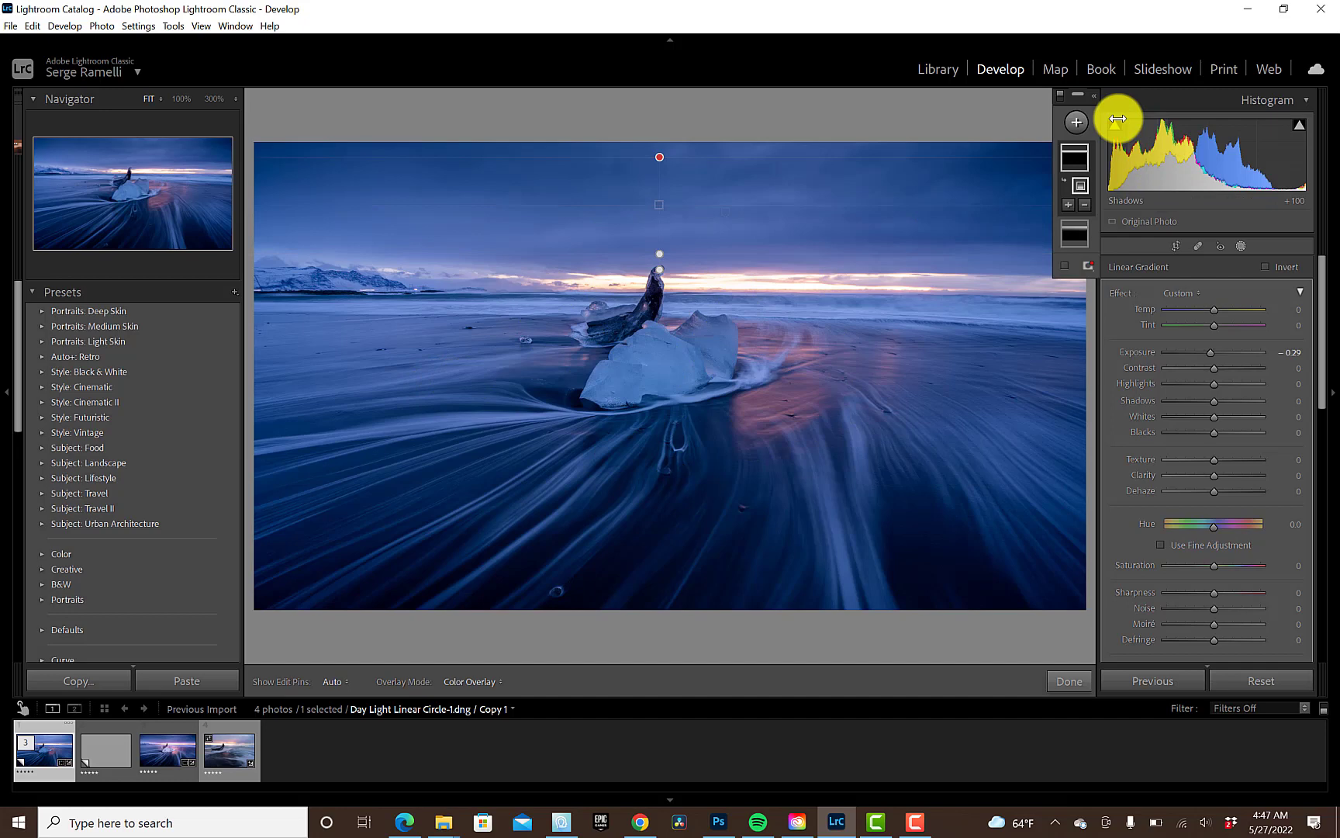
Step: Add a diagonal gradient from the lower-left toward the ice at Exposure -0.29
{"action": "left_click", "coordinate": [1075, 118]}
{"action": "left_click", "coordinate": [1092, 224]}
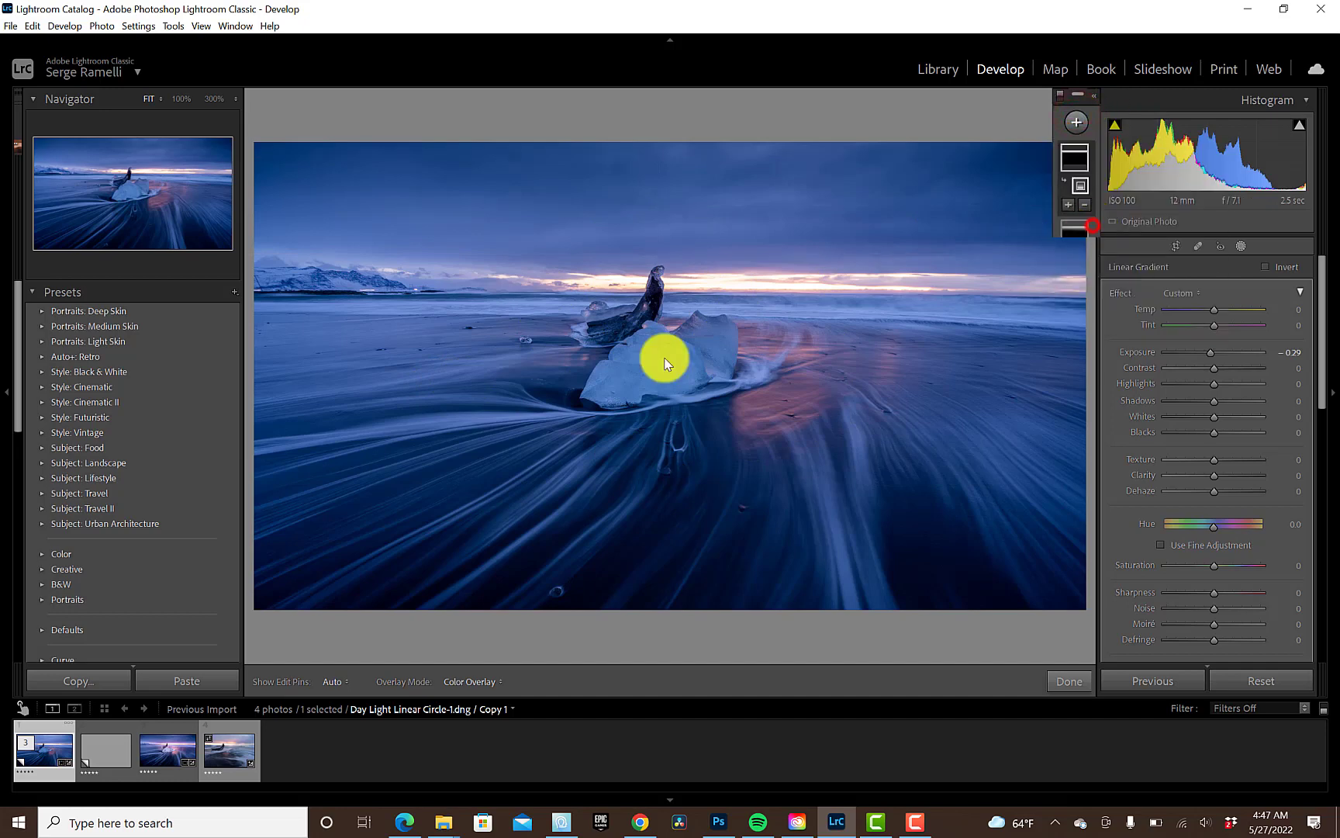
{"action": "left_click_drag", "start_coordinate": [318, 521], "coordinate": [576, 394]}
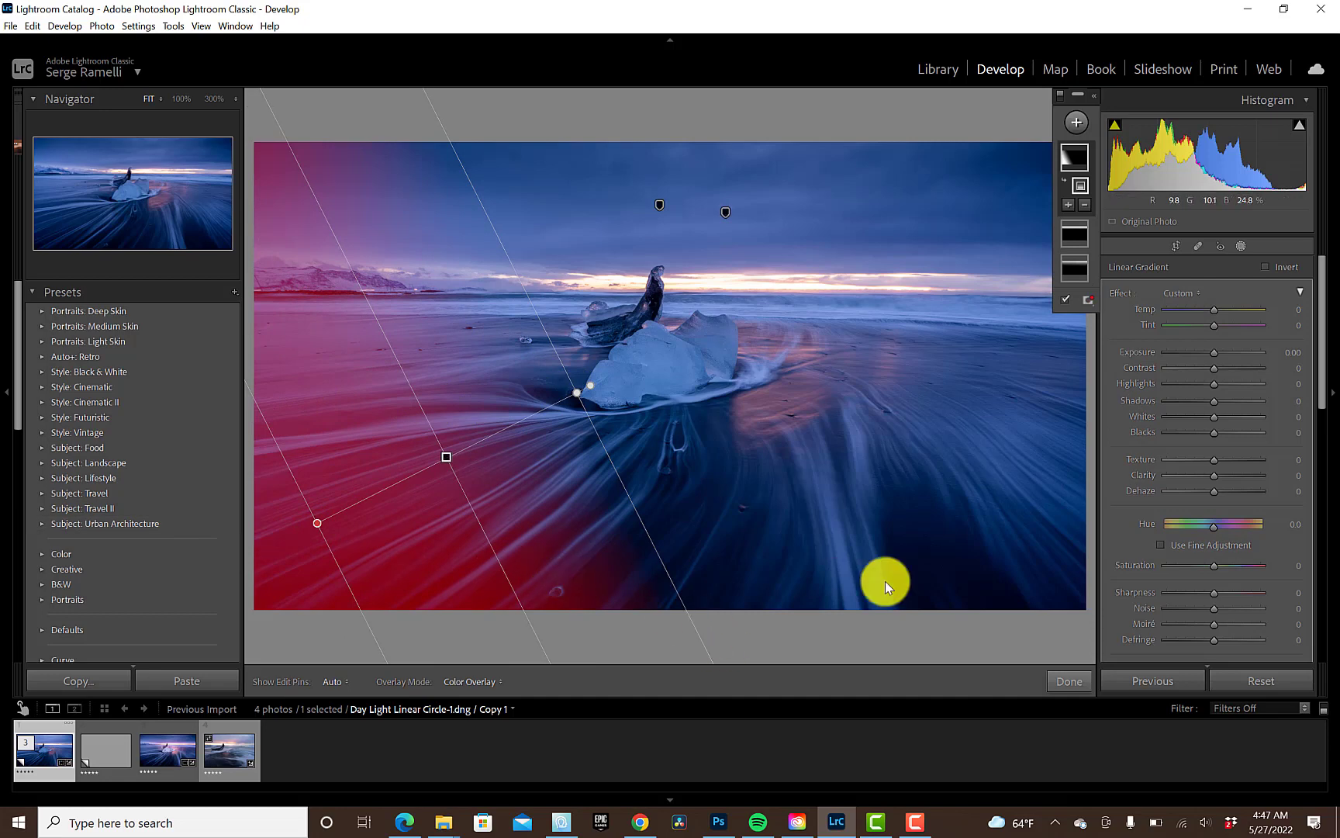
{"action": "left_click_drag", "start_coordinate": [1214, 353], "coordinate": [1210, 352]}
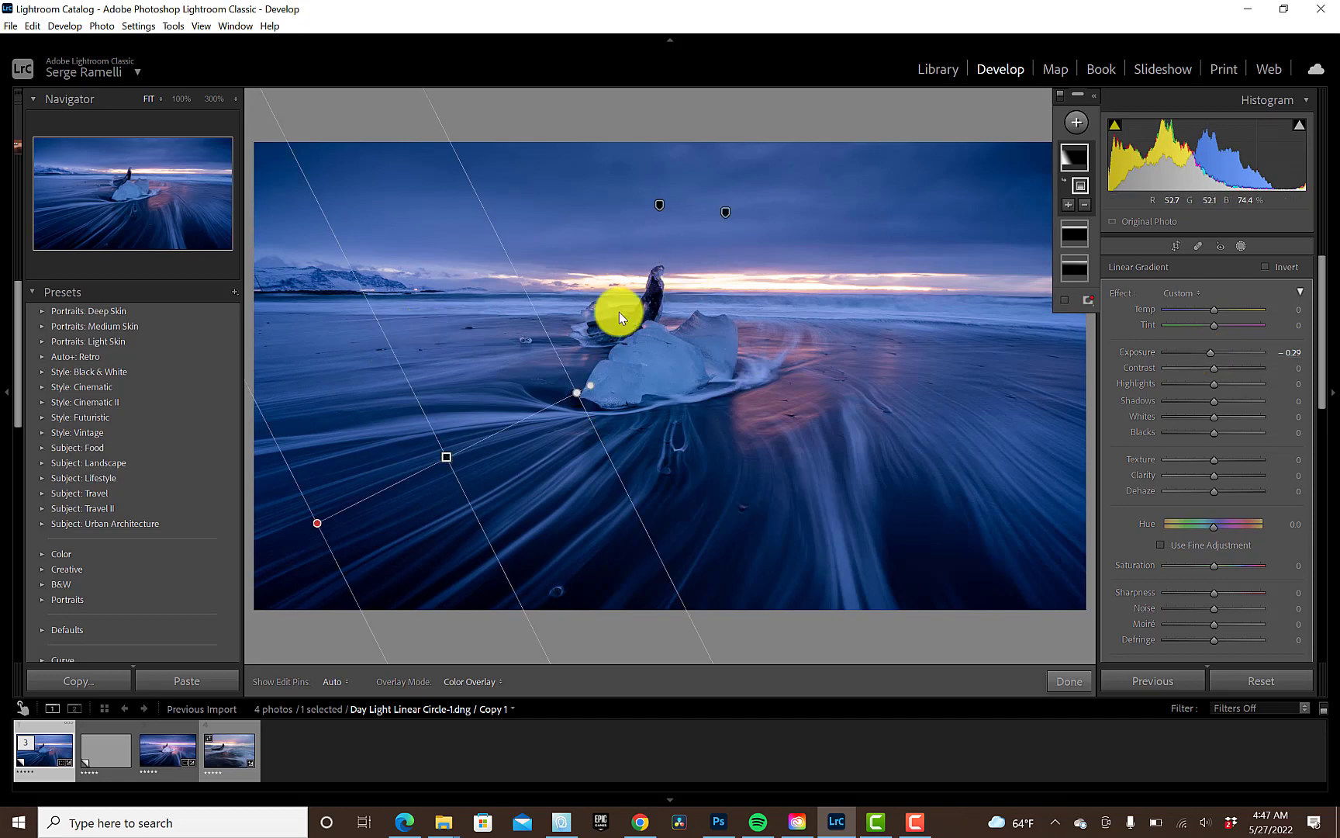
Step: Add a lower-right gradient toward the ice at Exposure -0.55, then start a new brush mask
{"action": "left_click", "coordinate": [1076, 122]}
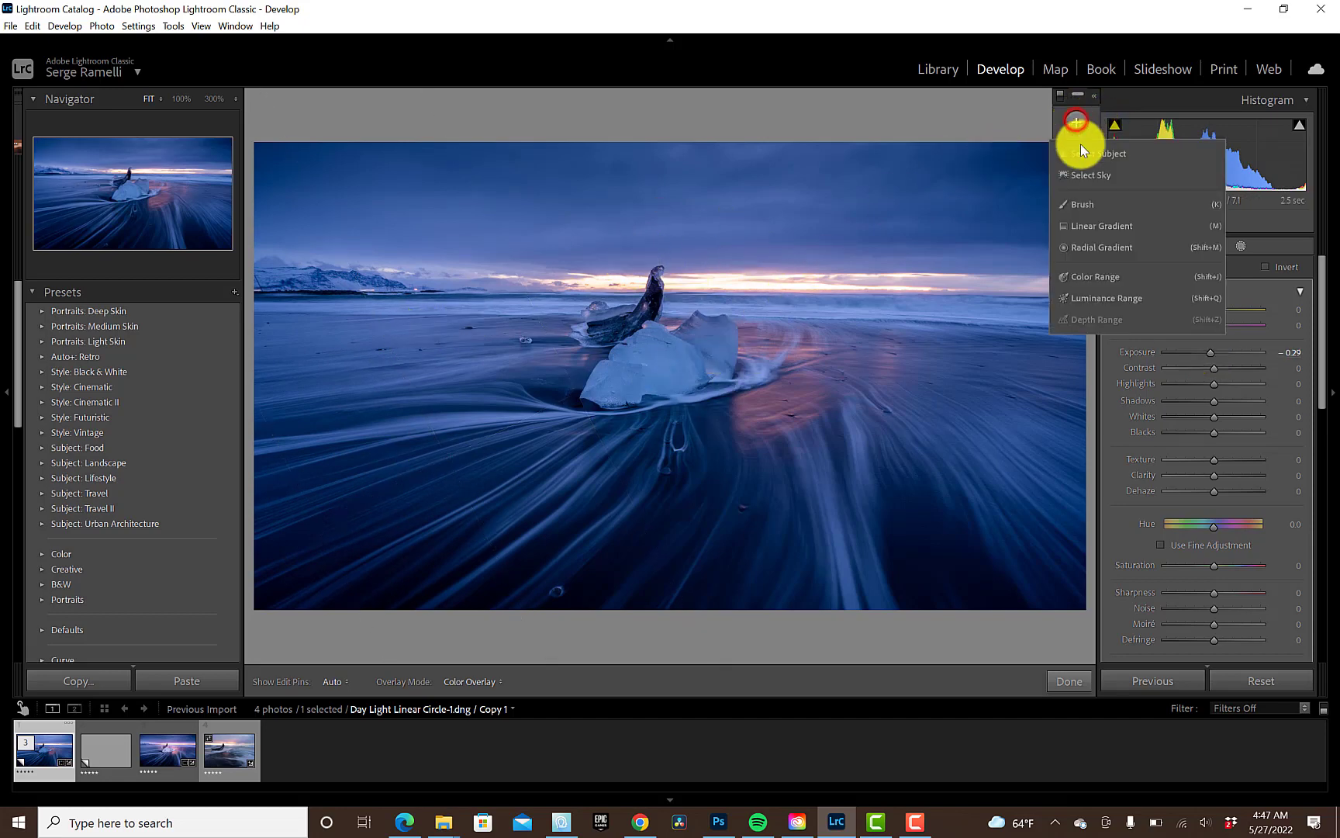
{"action": "left_click", "coordinate": [1102, 225]}
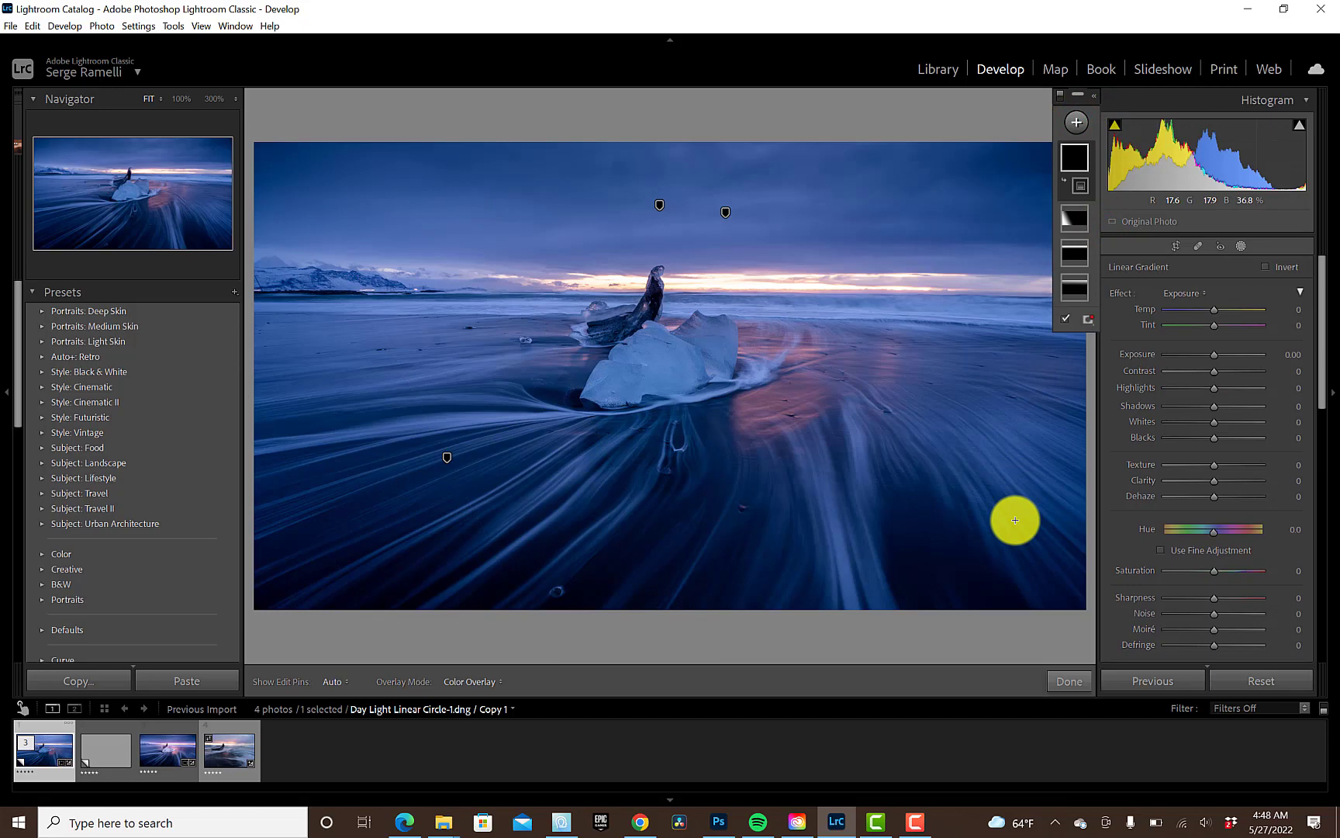
{"action": "left_click_drag", "start_coordinate": [1015, 520], "coordinate": [795, 366]}
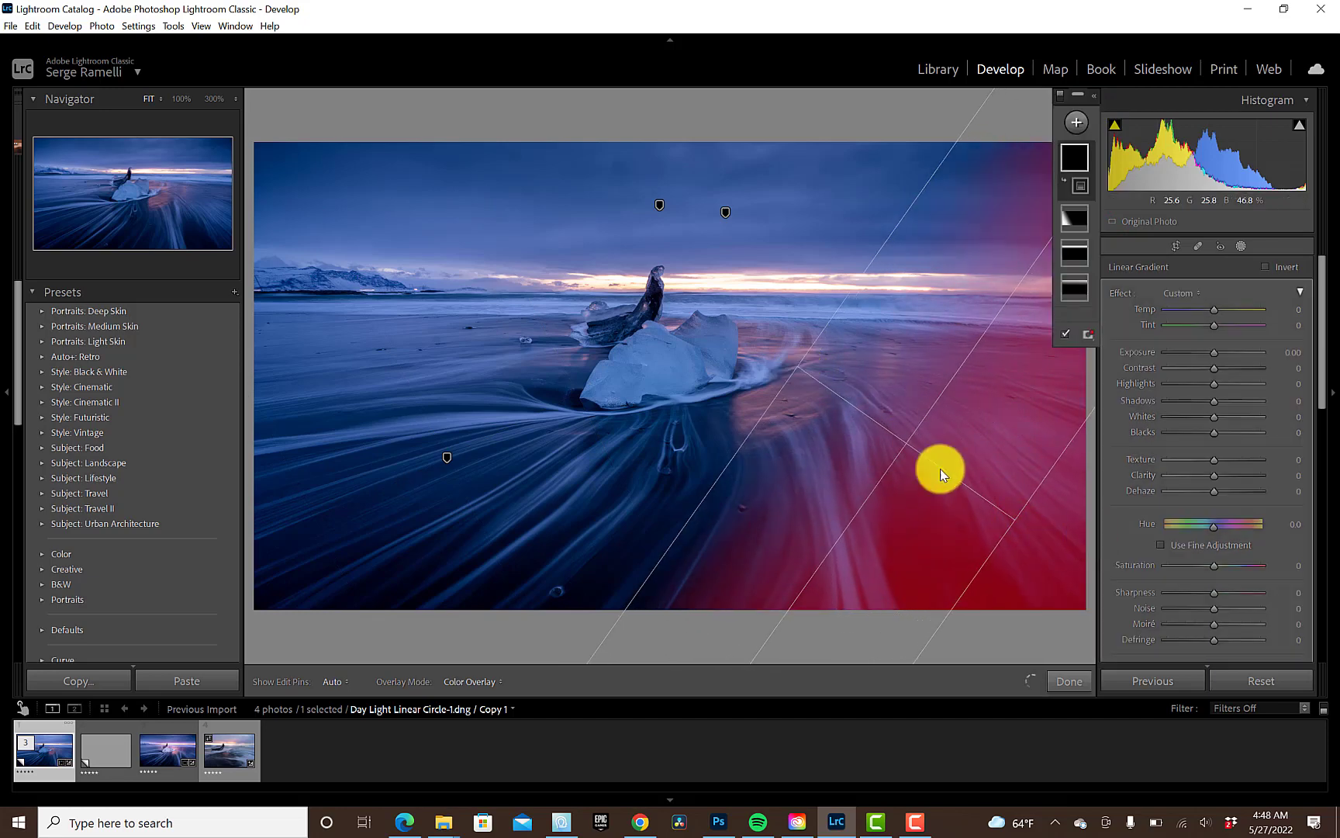
{"action": "left_click_drag", "start_coordinate": [1215, 353], "coordinate": [1190, 356]}
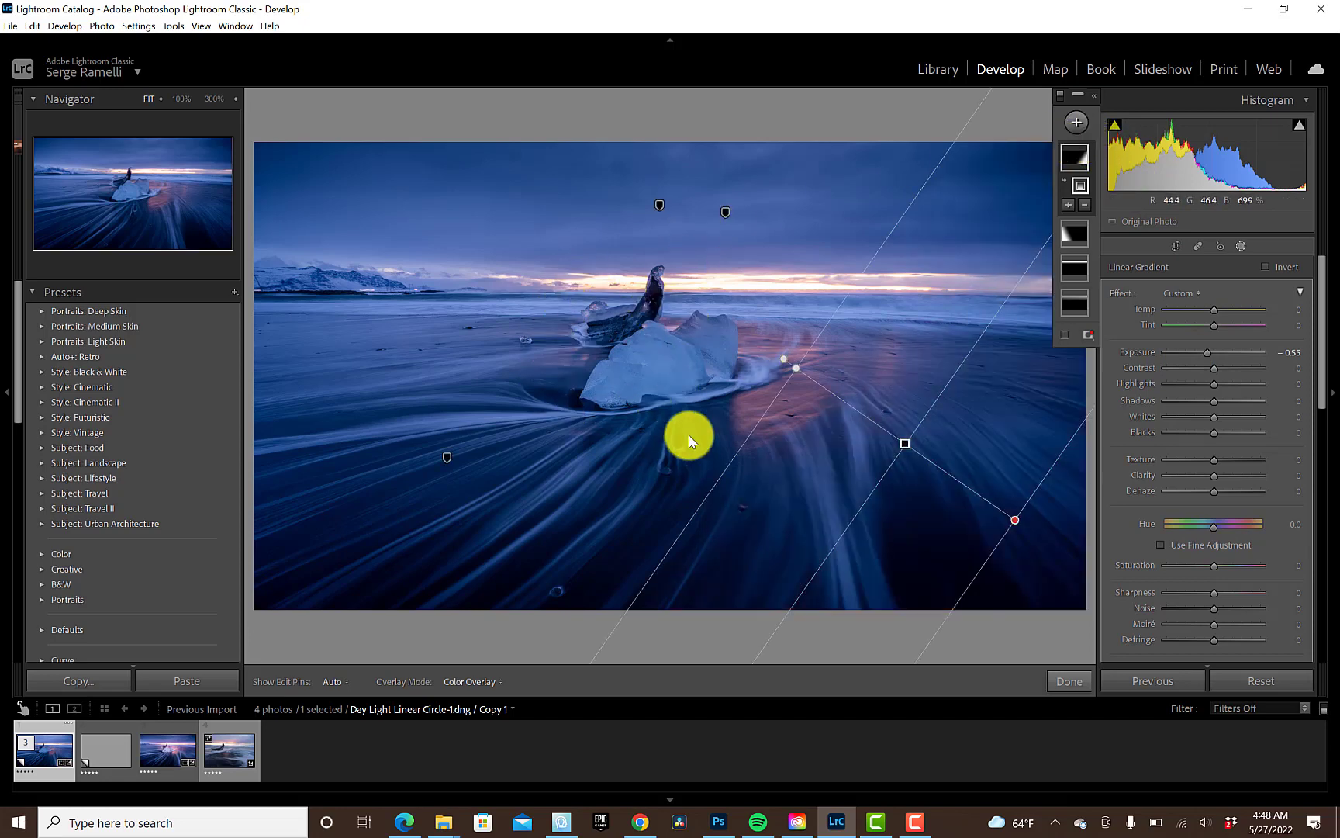
{"action": "left_click", "coordinate": [1077, 121]}
{"action": "left_click", "coordinate": [1075, 203]}
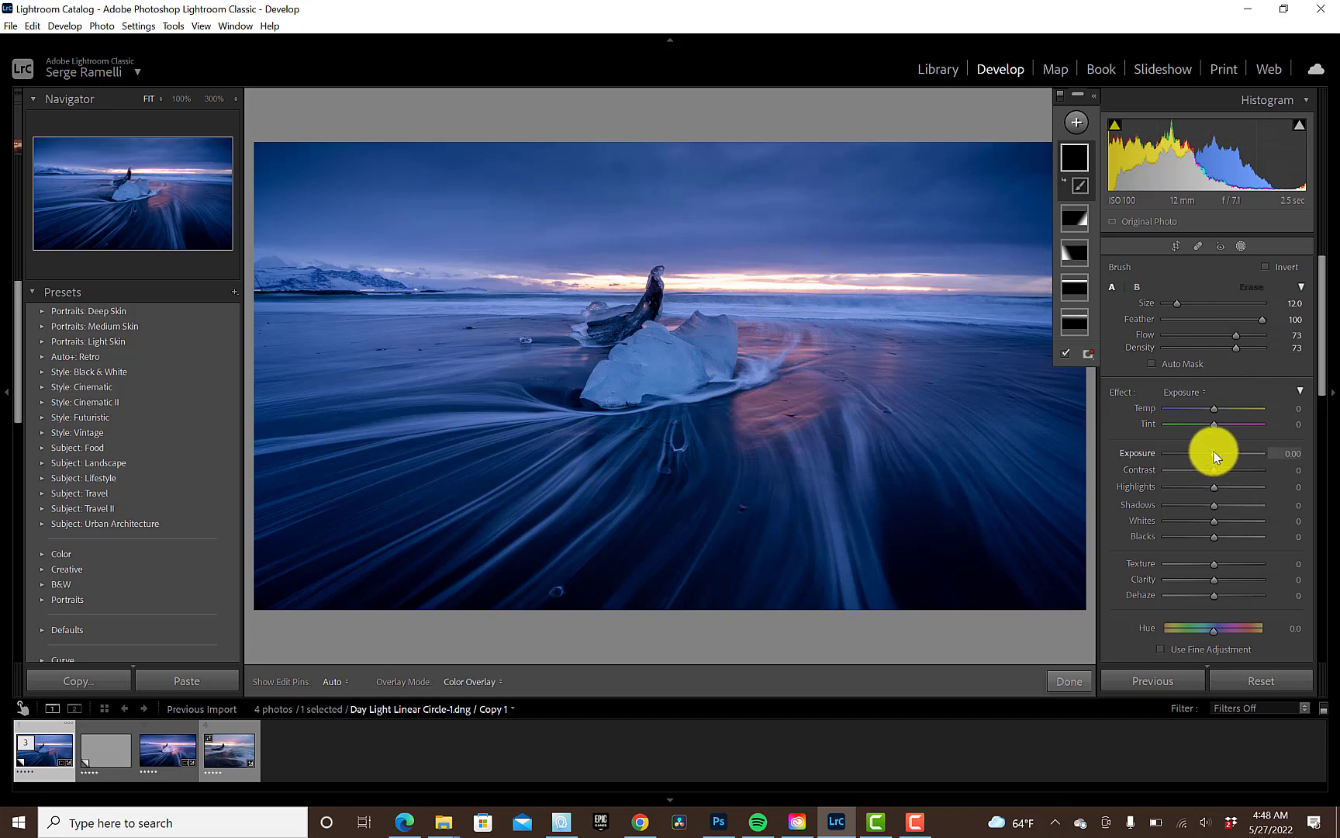
Step: Zoom to 100% on the ice block and set the brush's Exposure to 0.95 after a first stroke
{"action": "left_click_drag", "start_coordinate": [1214, 456], "coordinate": [1221, 458]}
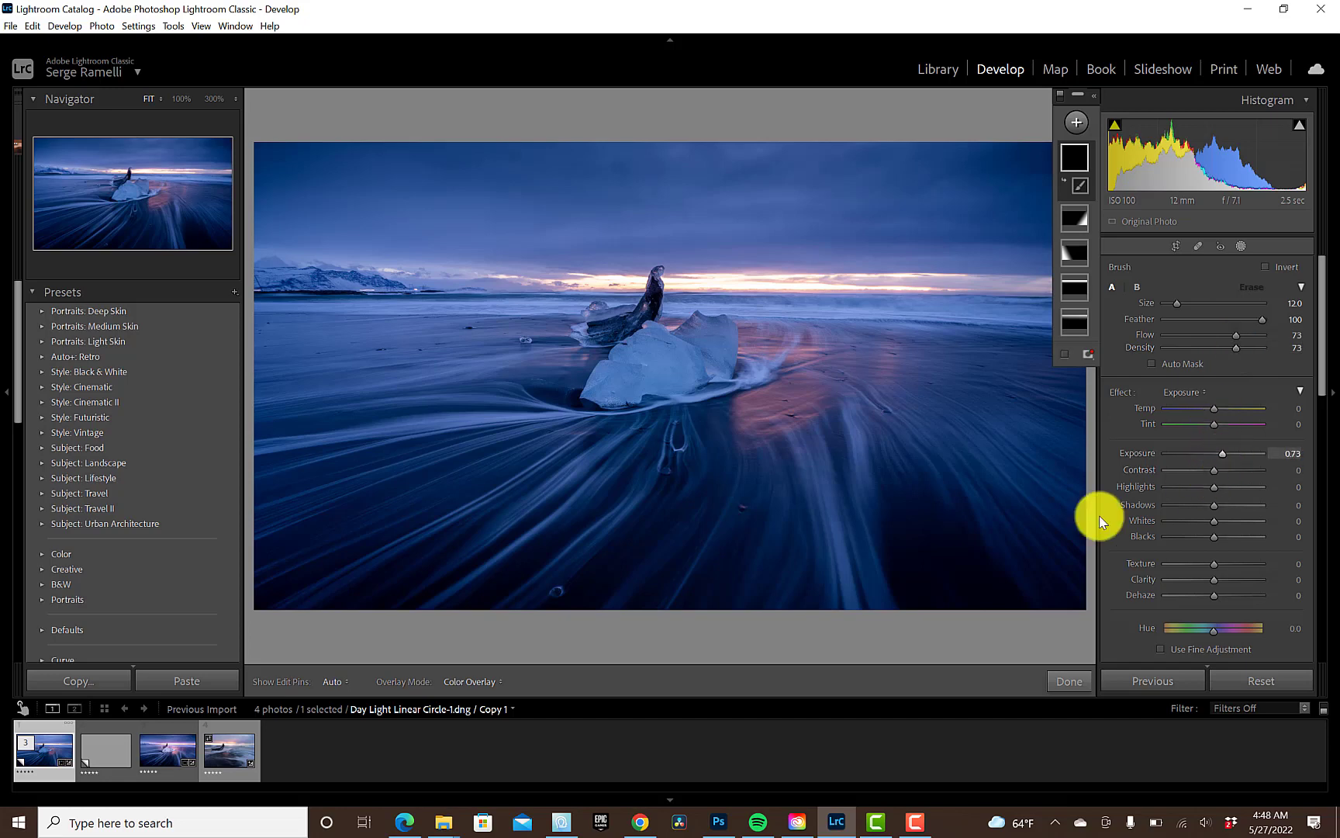
{"action": "left_click", "coordinate": [215, 99]}
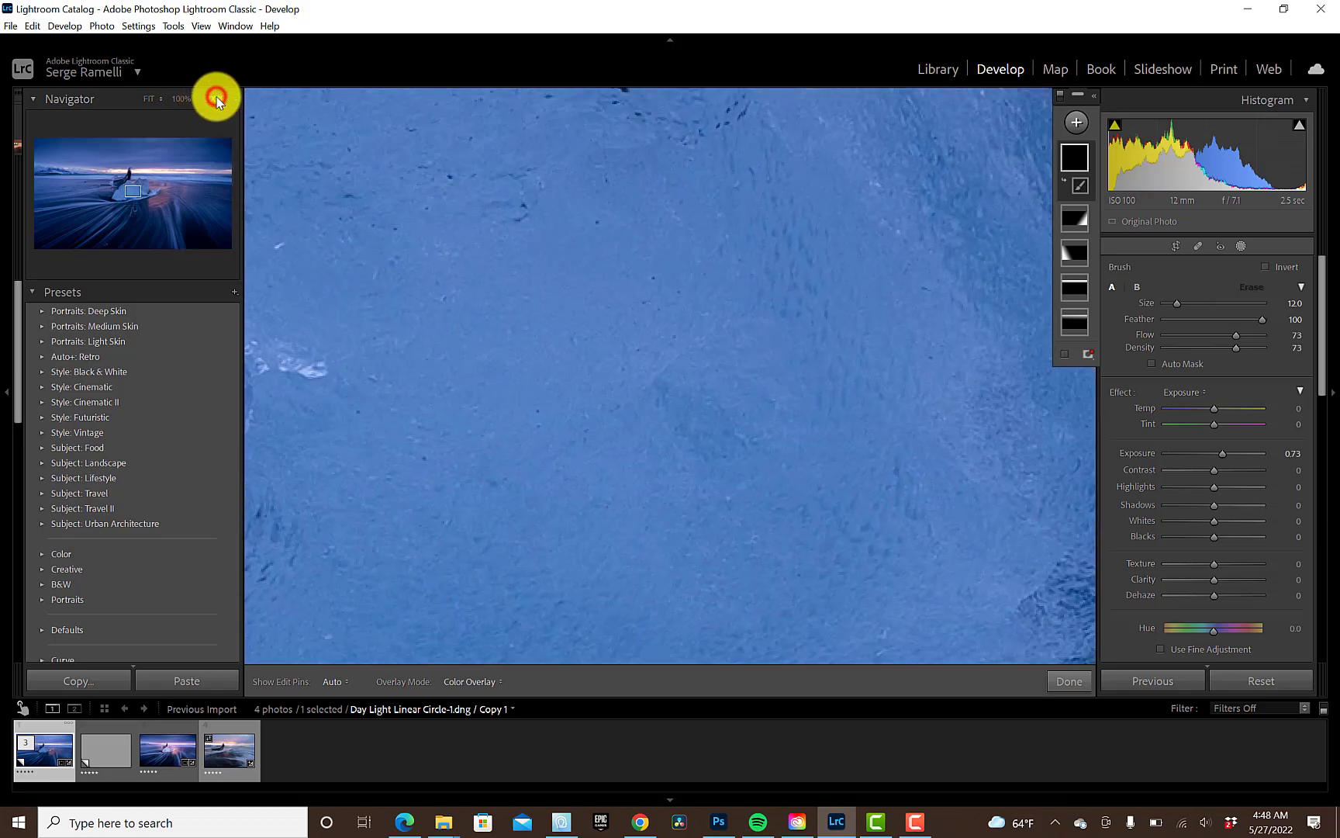
{"action": "left_click", "coordinate": [182, 98]}
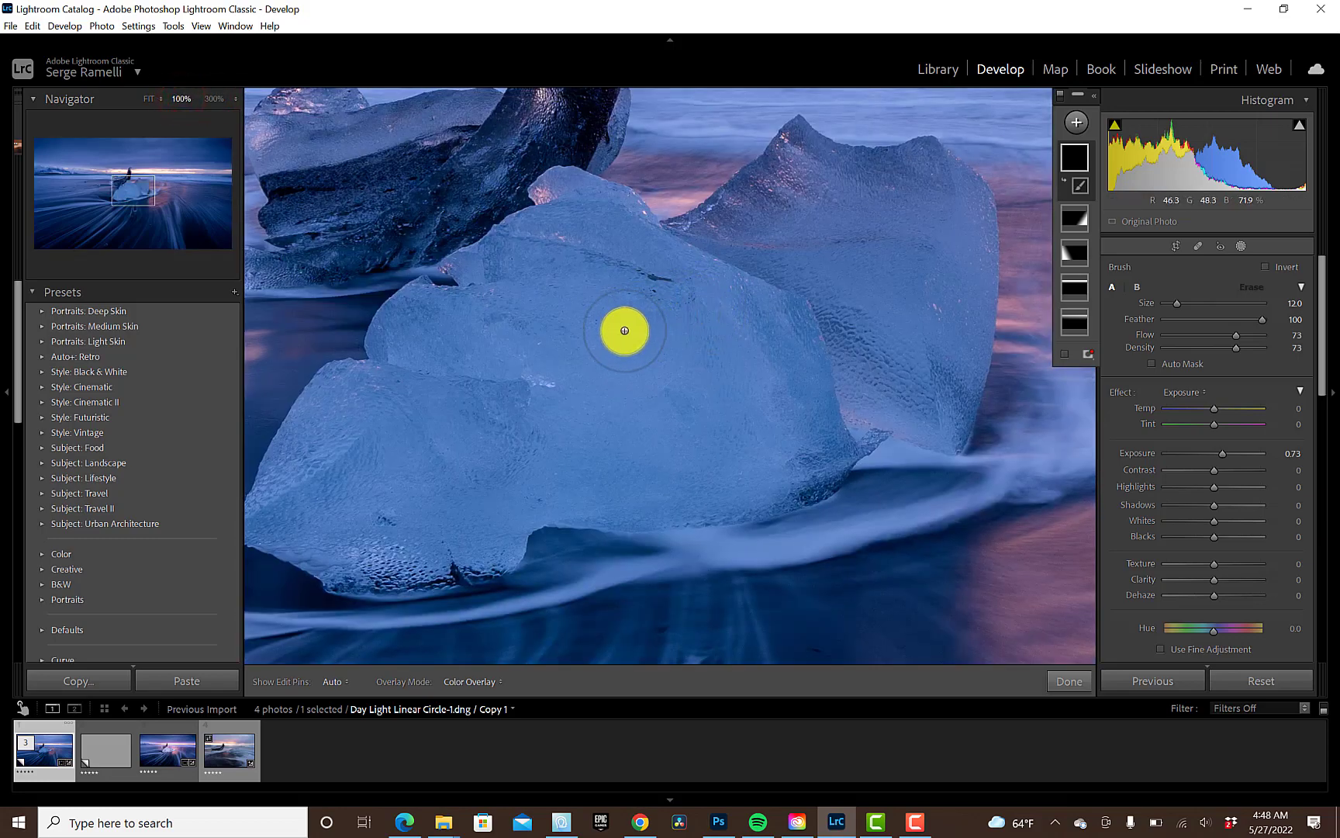
{"action": "scroll", "coordinate": [601, 329], "scroll_direction": "up", "scroll_amount": 4}
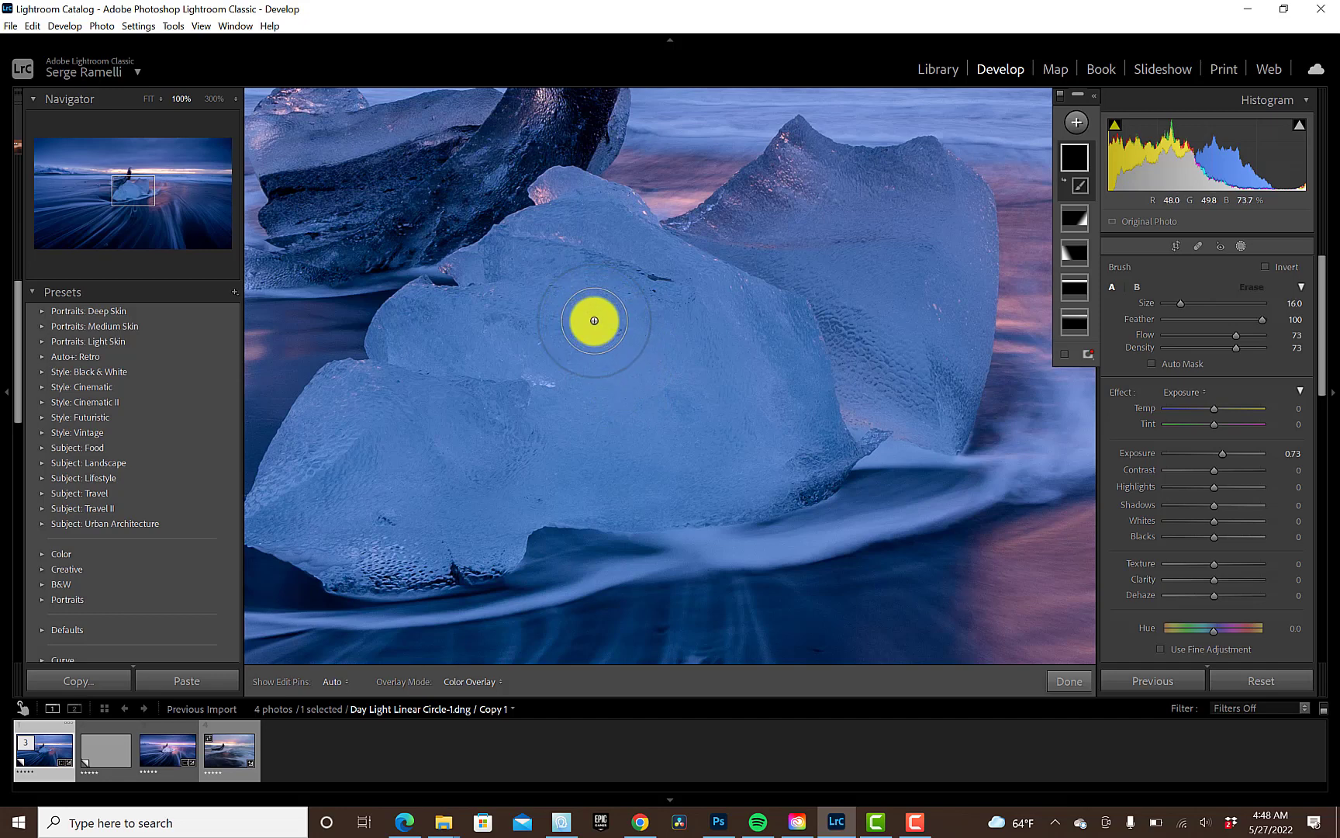
{"action": "scroll", "coordinate": [573, 372], "scroll_direction": "down", "scroll_amount": 1}
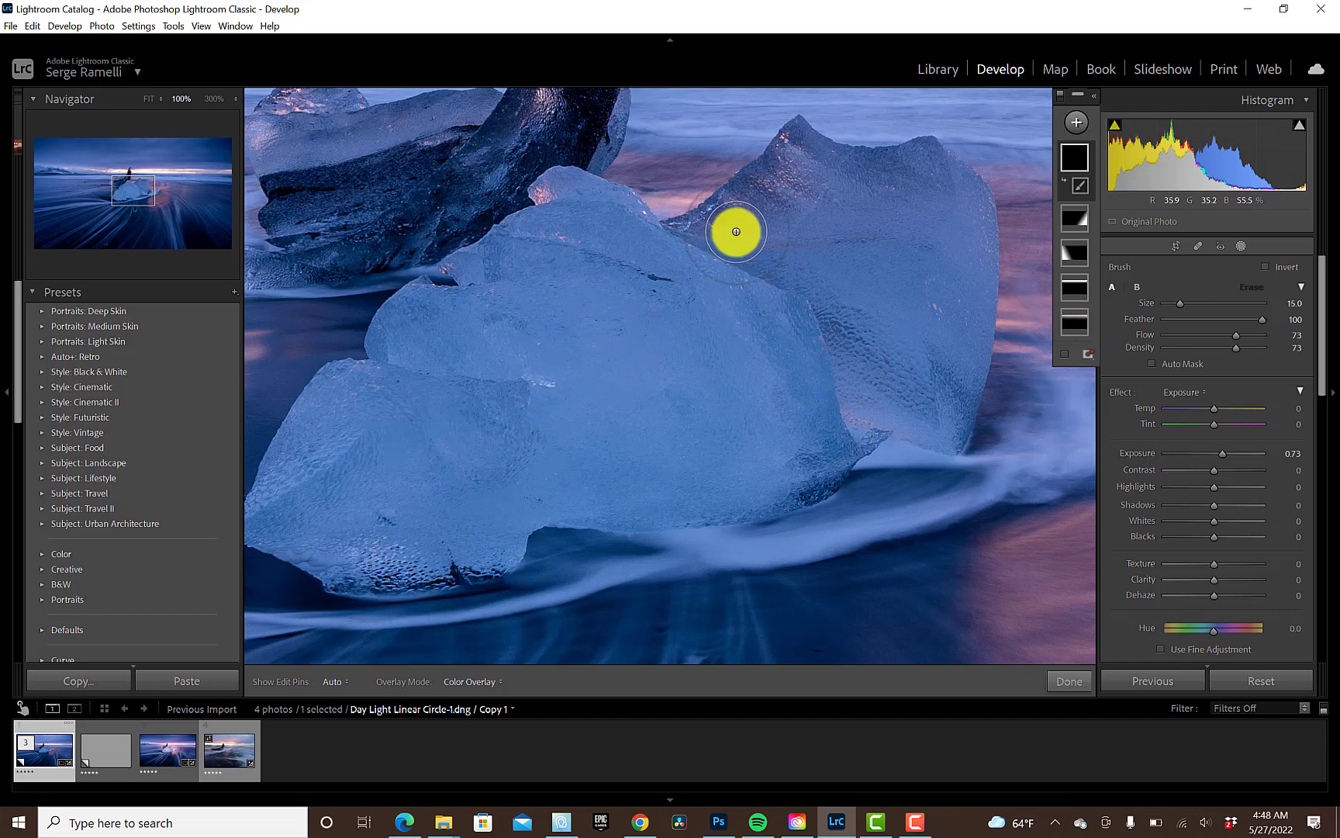
{"action": "mouse_move", "coordinate": [736, 231]}
{"action": "left_mouse_down"}
{"action": "mouse_move", "coordinate": [815, 184]}
{"action": "mouse_move", "coordinate": [757, 242]}
{"action": "mouse_move", "coordinate": [824, 186]}
{"action": "mouse_move", "coordinate": [857, 195]}
{"action": "mouse_move", "coordinate": [757, 203]}
{"action": "mouse_move", "coordinate": [917, 199]}
{"action": "mouse_move", "coordinate": [807, 224]}
{"action": "left_mouse_up"}
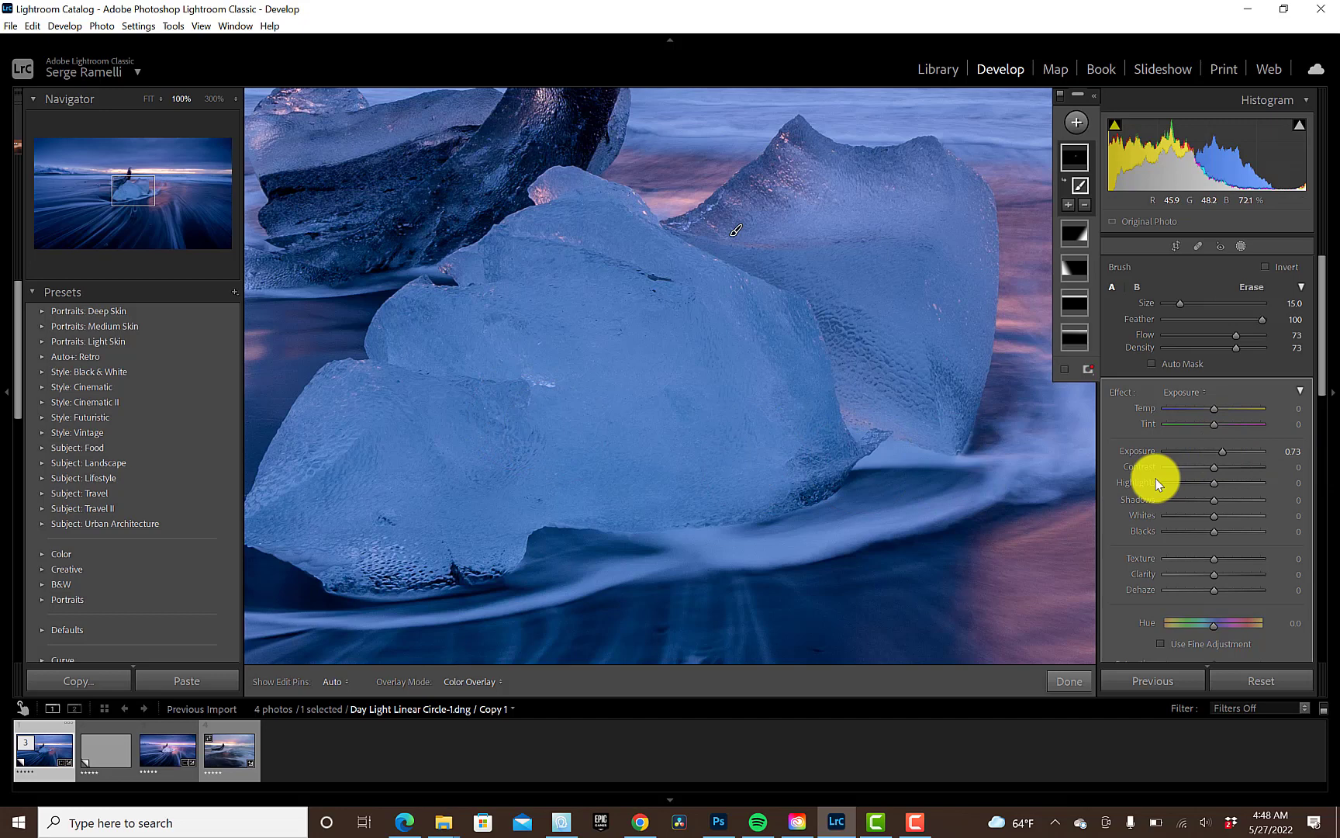
{"action": "left_click_drag", "start_coordinate": [1223, 451], "coordinate": [1226, 451]}
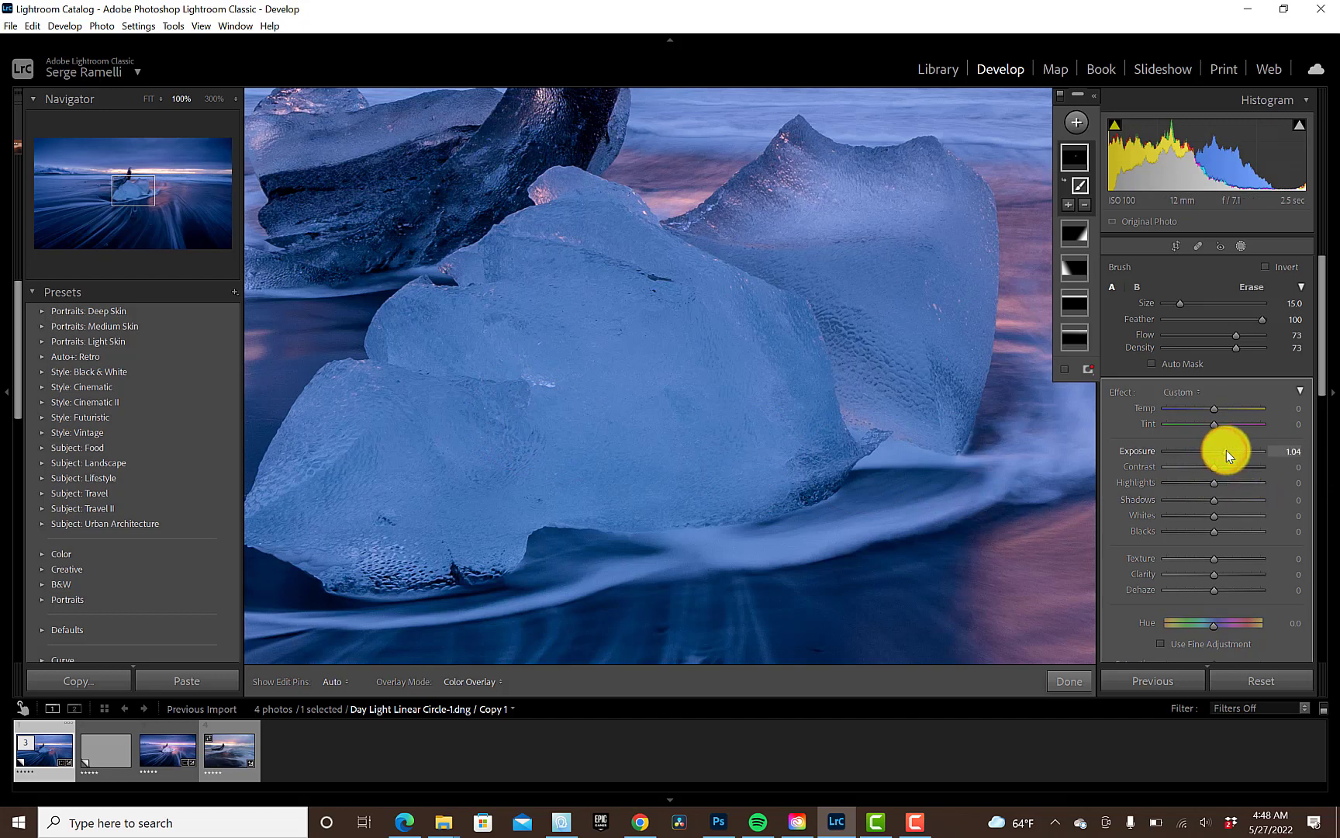
{"action": "left_click", "coordinate": [1292, 450]}
{"action": "type", "text": "0.95"}
{"action": "key", "text": "Return"}
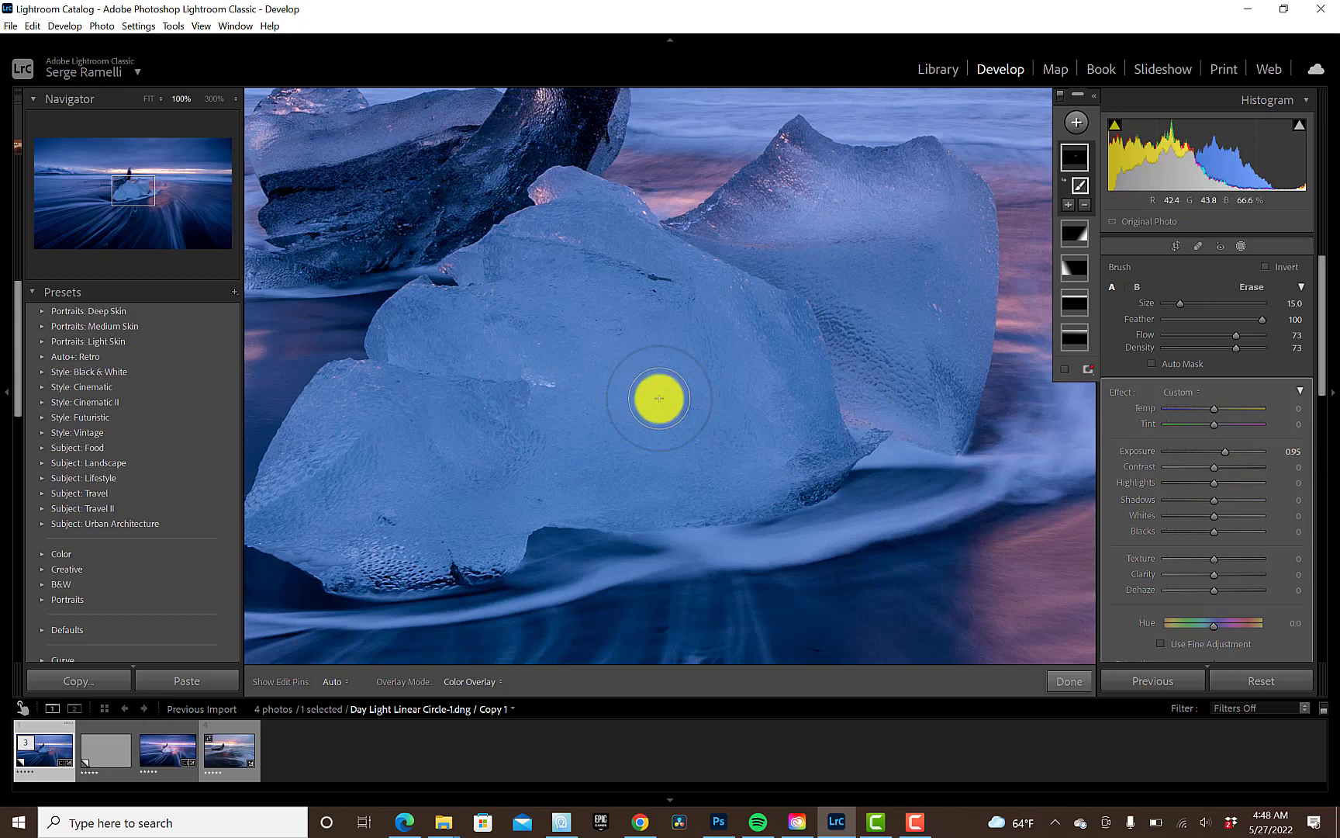
Step: Paint brightening strokes along the ice's lower edge and across the right ice piece
{"action": "key", "text": "h"}
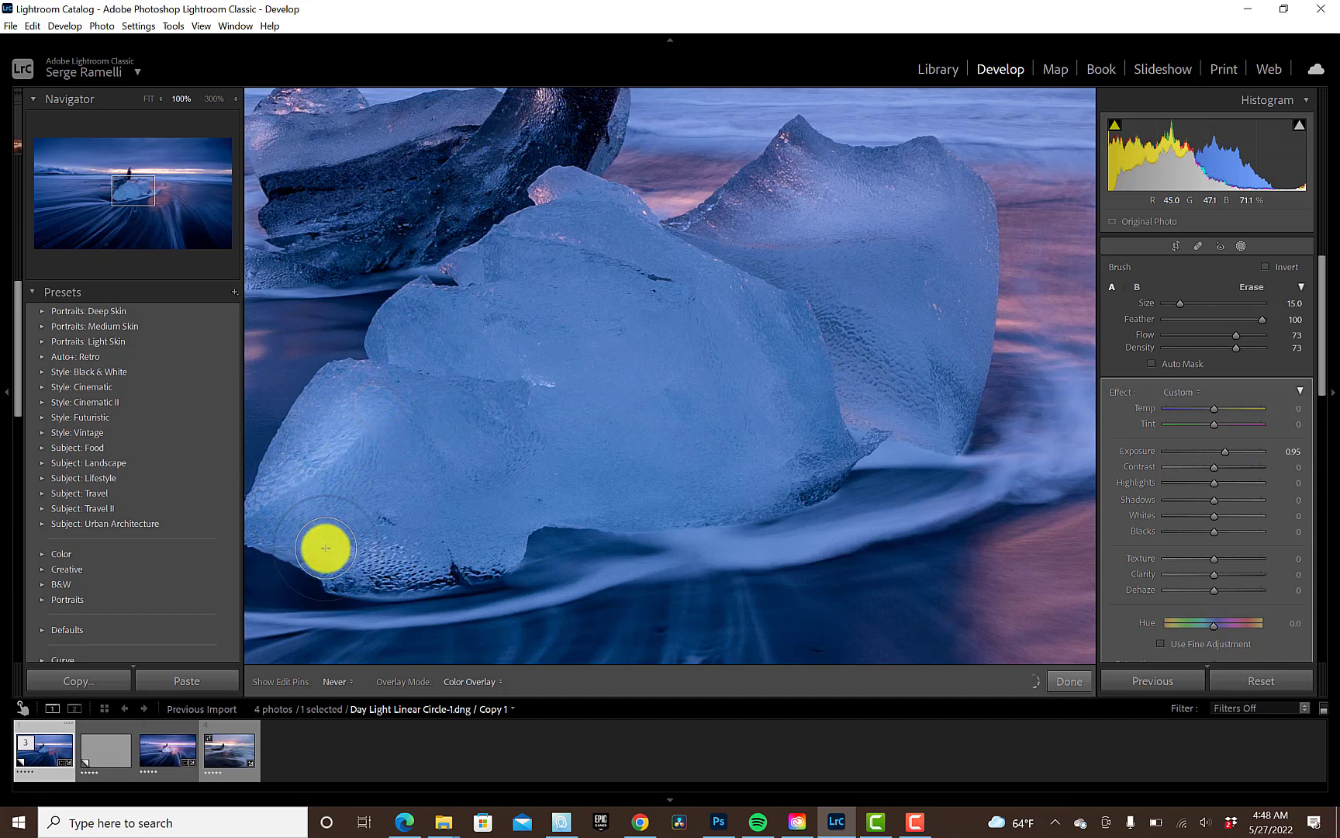
{"action": "left_click_drag", "start_coordinate": [416, 357], "coordinate": [674, 384]}
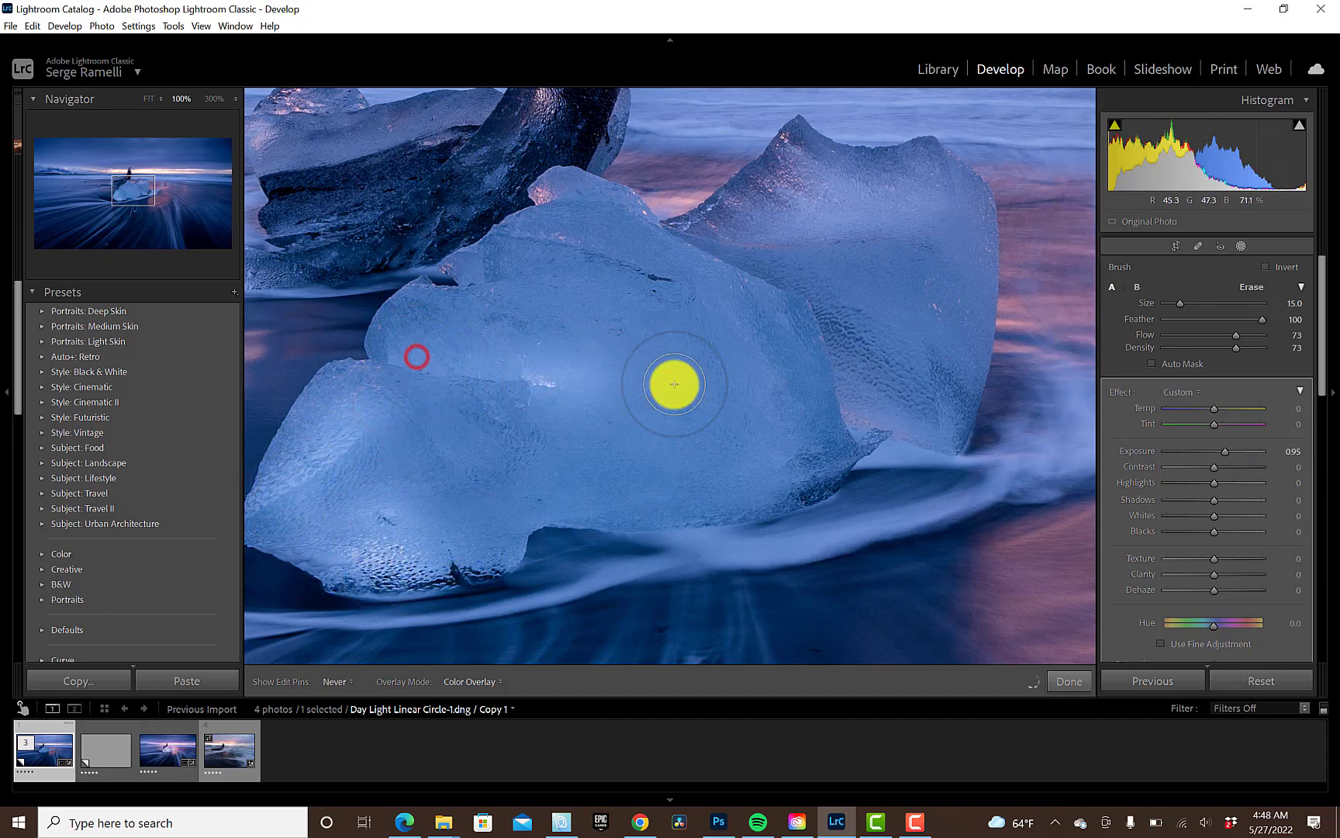
{"action": "mouse_move", "coordinate": [530, 268]}
{"action": "left_mouse_down"}
{"action": "mouse_move", "coordinate": [626, 264]}
{"action": "mouse_move", "coordinate": [731, 289]}
{"action": "mouse_move", "coordinate": [783, 385]}
{"action": "mouse_move", "coordinate": [760, 386]}
{"action": "mouse_move", "coordinate": [772, 341]}
{"action": "left_mouse_up"}
{"action": "key", "text": "h"}
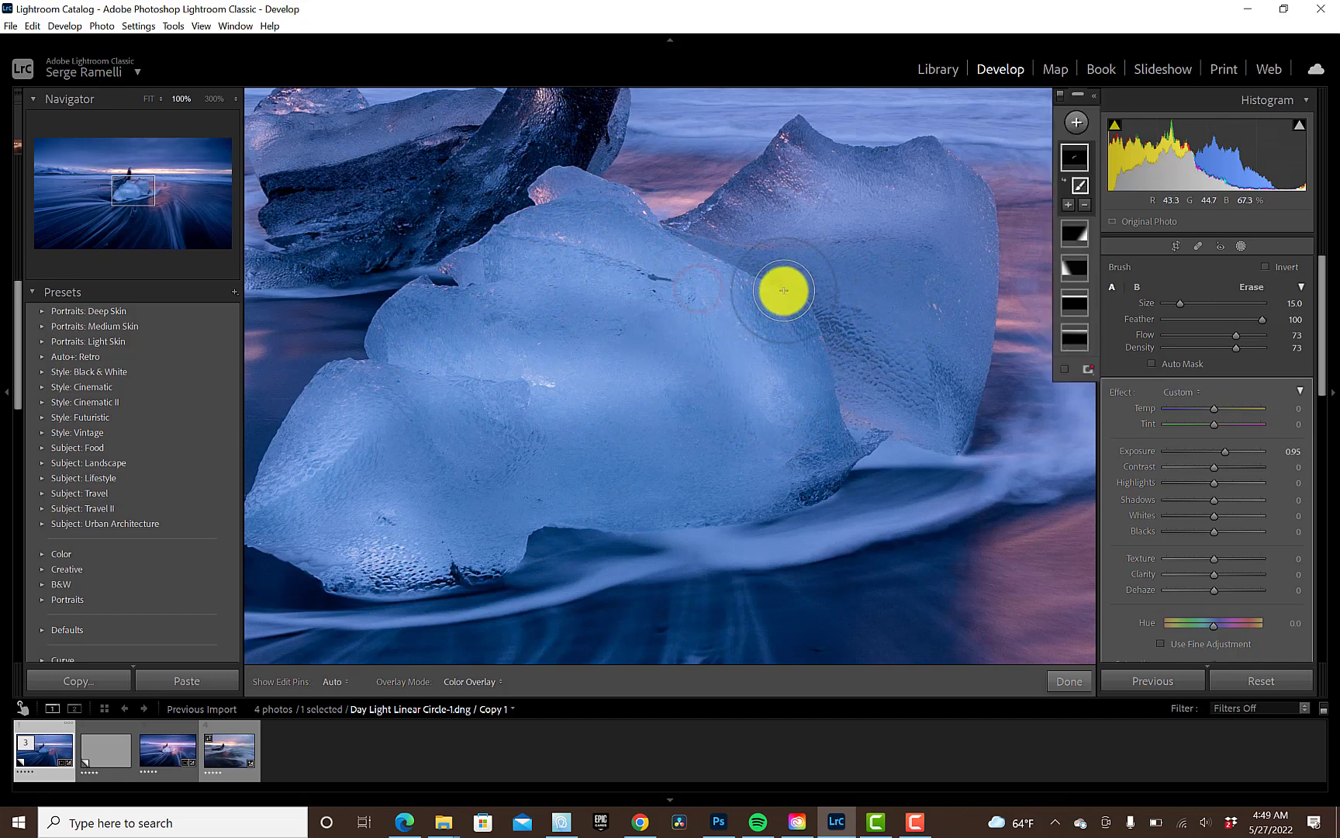
{"action": "mouse_move", "coordinate": [783, 290]}
{"action": "left_mouse_down"}
{"action": "mouse_move", "coordinate": [897, 335]}
{"action": "mouse_move", "coordinate": [963, 287]}
{"action": "left_mouse_up"}
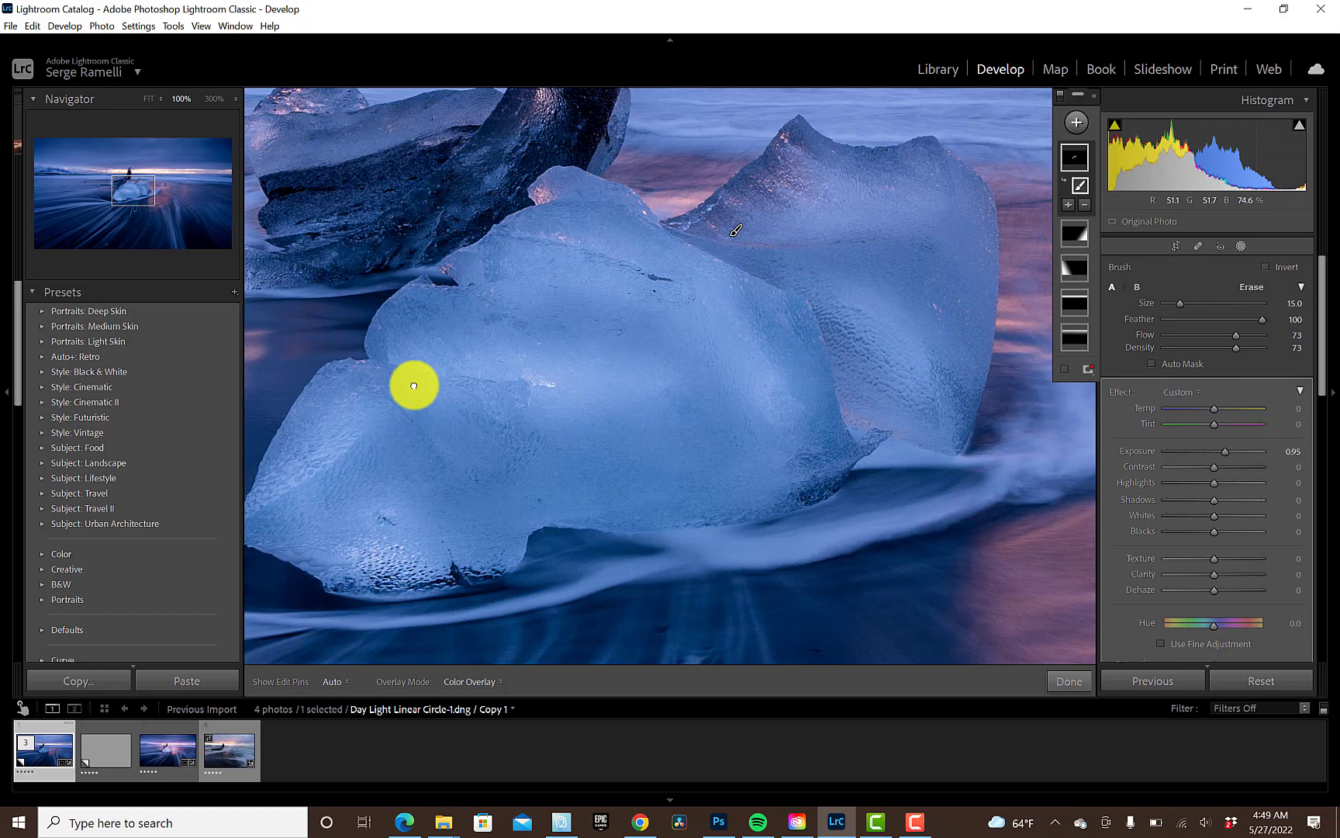
Step: Pan across the ice and paint further brightening strokes over the upper and front blocks
{"action": "mouse_move", "coordinate": [414, 386]}
{"action": "left_mouse_down"}
{"action": "mouse_move", "coordinate": [712, 493]}
{"action": "mouse_move", "coordinate": [695, 494]}
{"action": "left_mouse_up"}
{"action": "scroll", "coordinate": [608, 251], "scroll_direction": "down", "scroll_amount": 2}
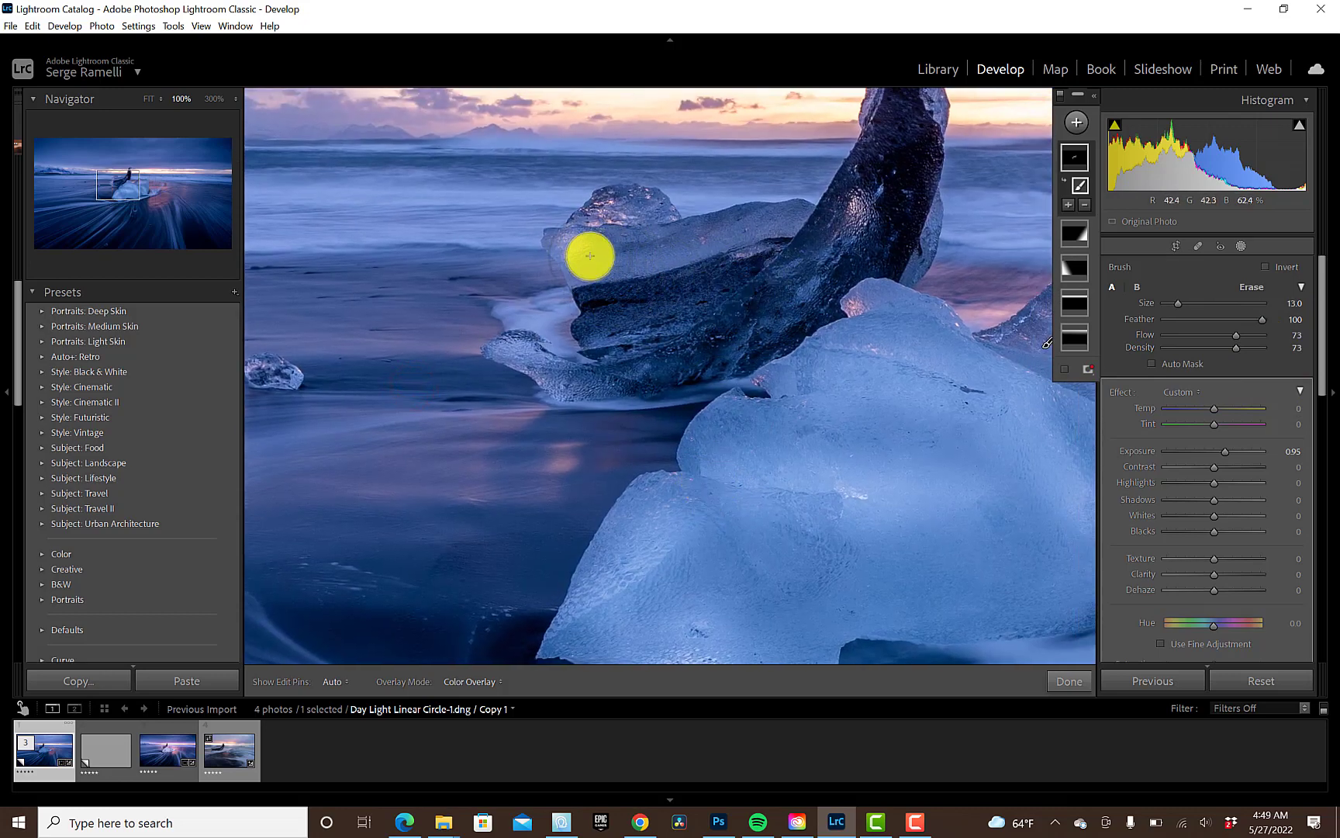
{"action": "scroll", "coordinate": [590, 255], "scroll_direction": "down", "scroll_amount": 2}
{"action": "left_click_drag", "start_coordinate": [613, 256], "coordinate": [781, 225]}
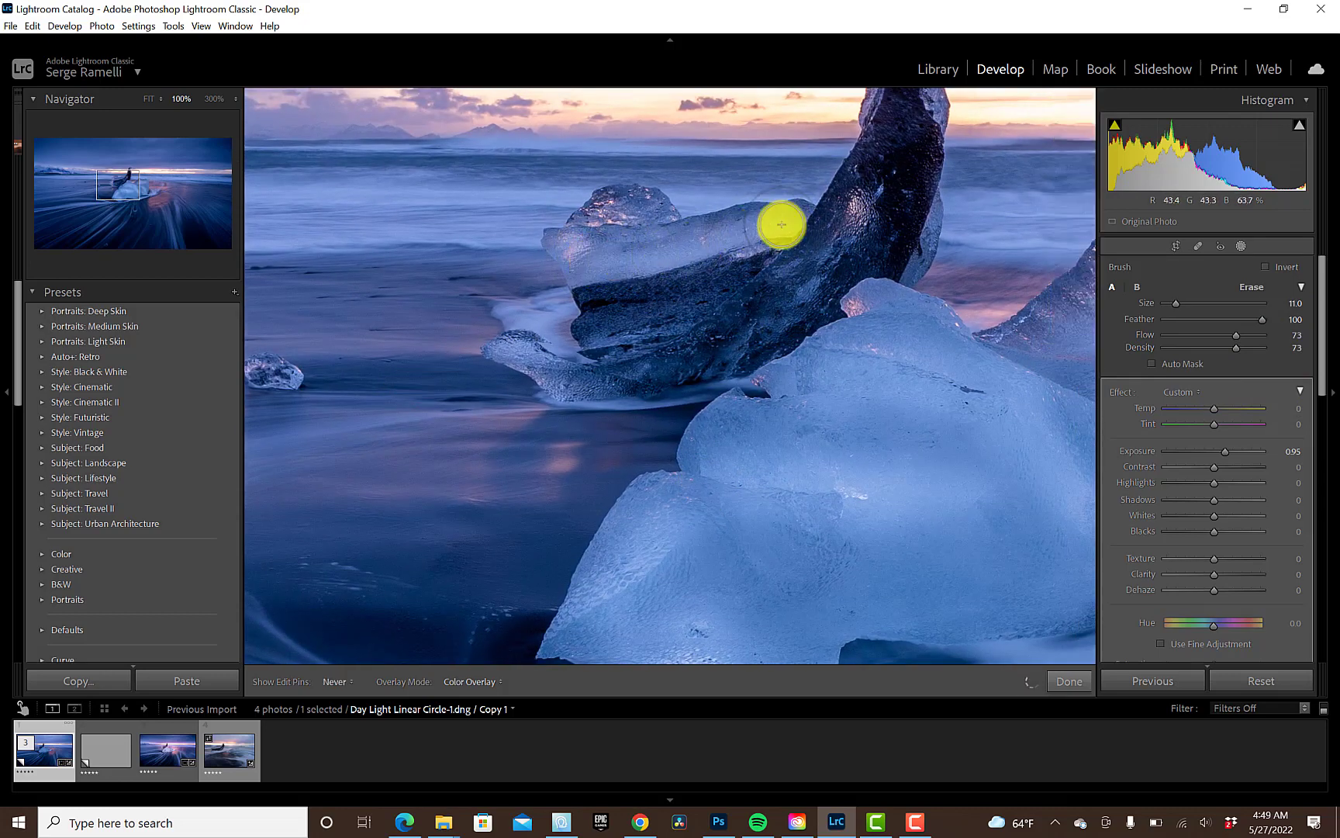
{"action": "mouse_move", "coordinate": [876, 205]}
{"action": "left_mouse_down"}
{"action": "mouse_move", "coordinate": [811, 276]}
{"action": "mouse_move", "coordinate": [886, 167]}
{"action": "mouse_move", "coordinate": [799, 290]}
{"action": "left_mouse_up"}
{"action": "left_click_drag", "start_coordinate": [787, 350], "coordinate": [514, 245]}
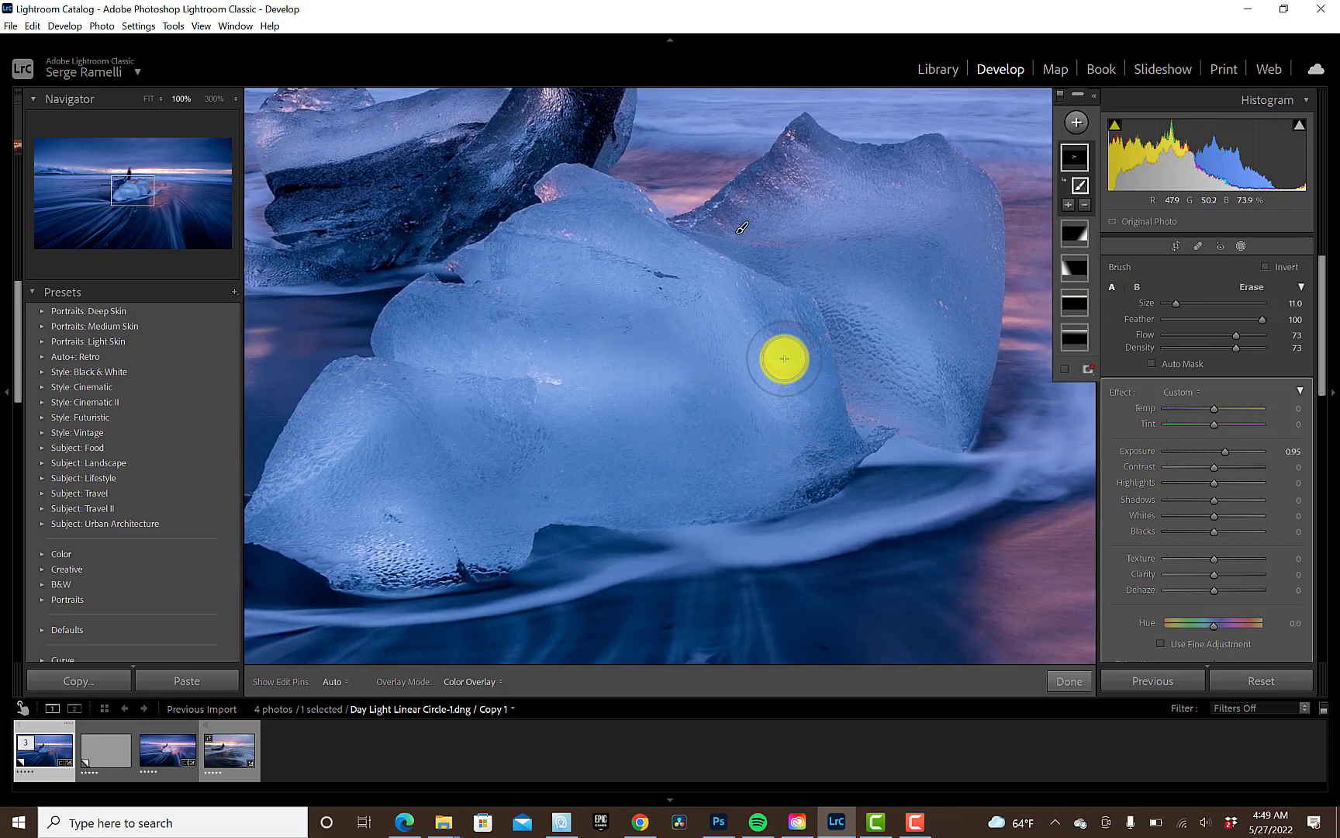
{"action": "mouse_move", "coordinate": [745, 323]}
{"action": "left_mouse_down"}
{"action": "mouse_move", "coordinate": [823, 443]}
{"action": "mouse_move", "coordinate": [792, 442]}
{"action": "mouse_move", "coordinate": [830, 411]}
{"action": "left_mouse_up"}
{"action": "mouse_move", "coordinate": [847, 289]}
{"action": "left_mouse_down"}
{"action": "mouse_move", "coordinate": [909, 343]}
{"action": "mouse_move", "coordinate": [888, 293]}
{"action": "mouse_move", "coordinate": [822, 247]}
{"action": "mouse_move", "coordinate": [850, 208]}
{"action": "mouse_move", "coordinate": [919, 212]}
{"action": "mouse_move", "coordinate": [823, 234]}
{"action": "left_mouse_up"}
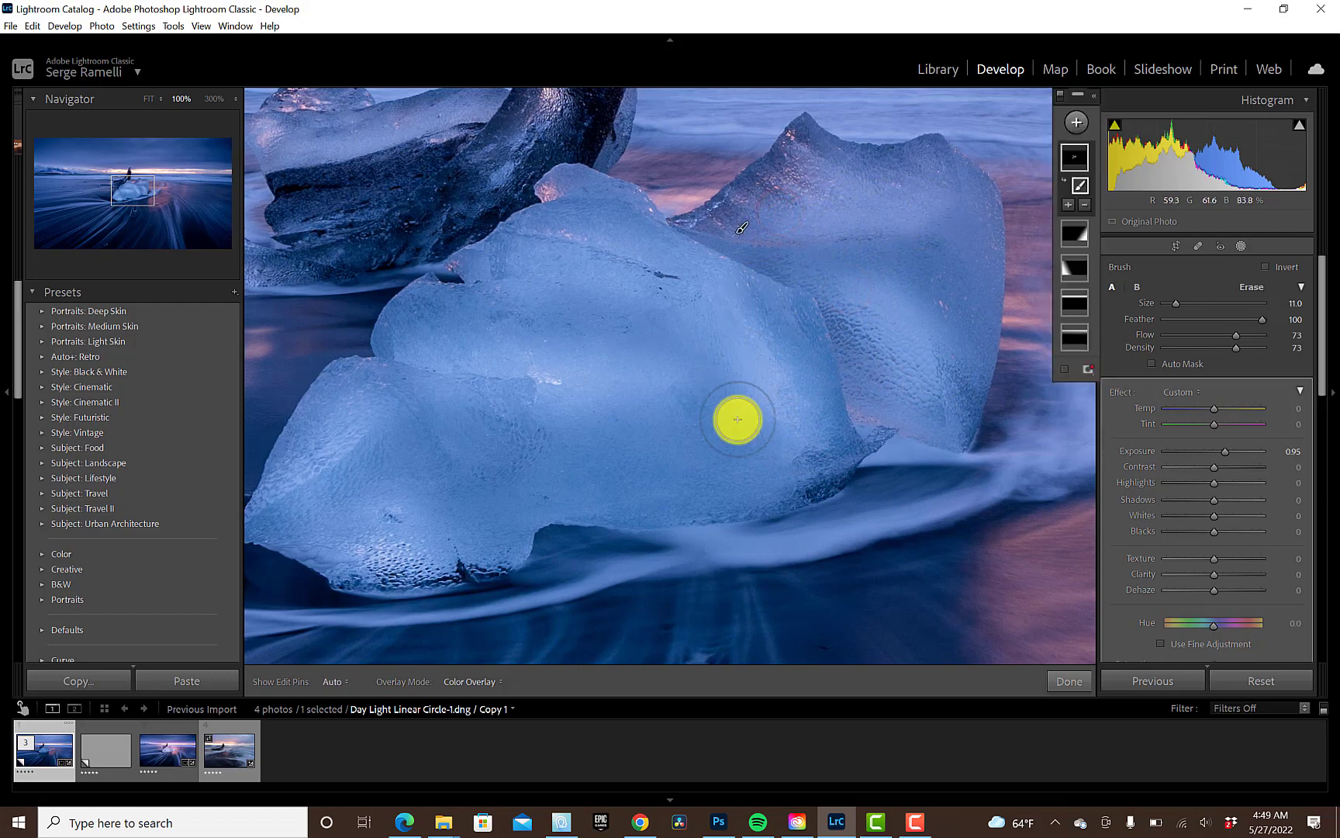
Step: Fit the photo, ease the ice brush to Exposure 0.46, and toggle Mask 5 to compare
{"action": "key", "text": "z"}
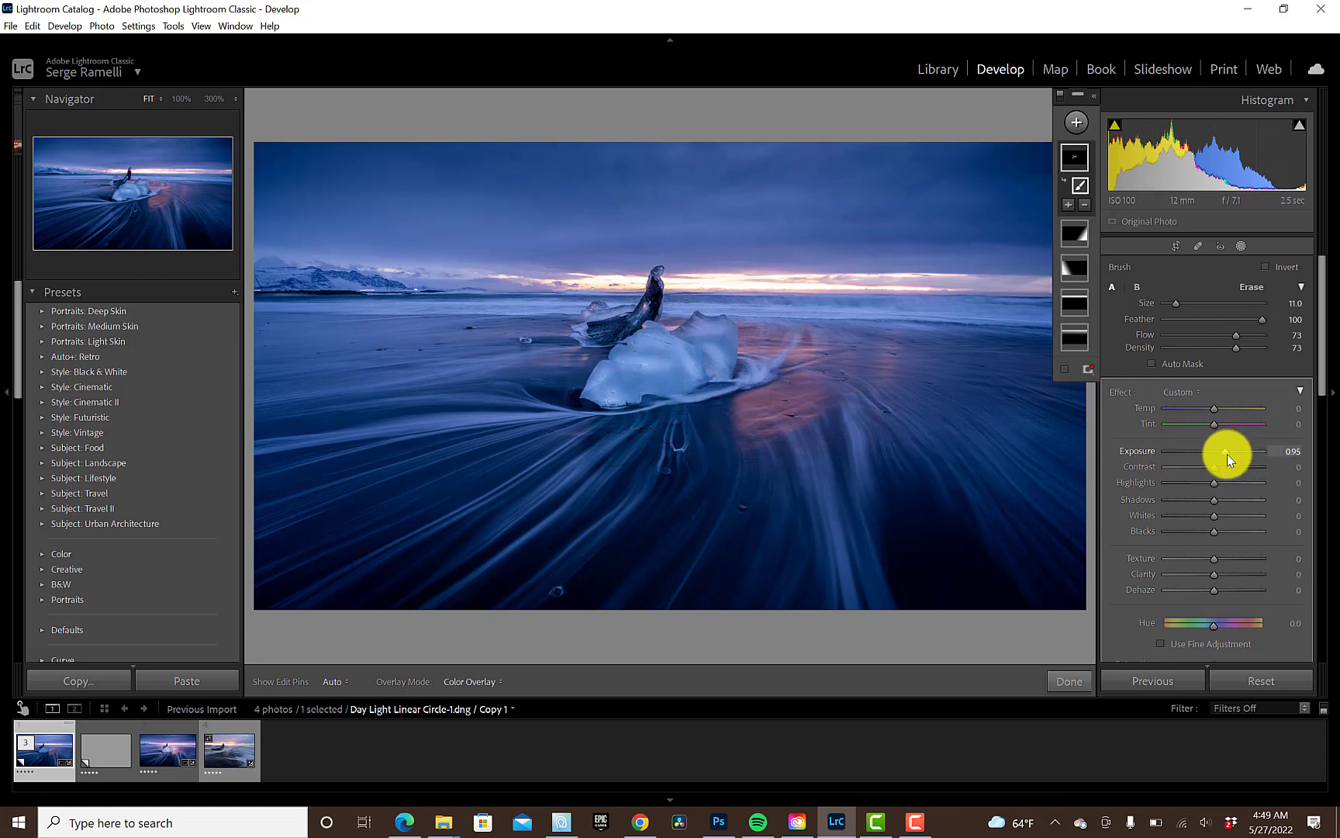
{"action": "left_click_drag", "start_coordinate": [1224, 454], "coordinate": [1222, 455]}
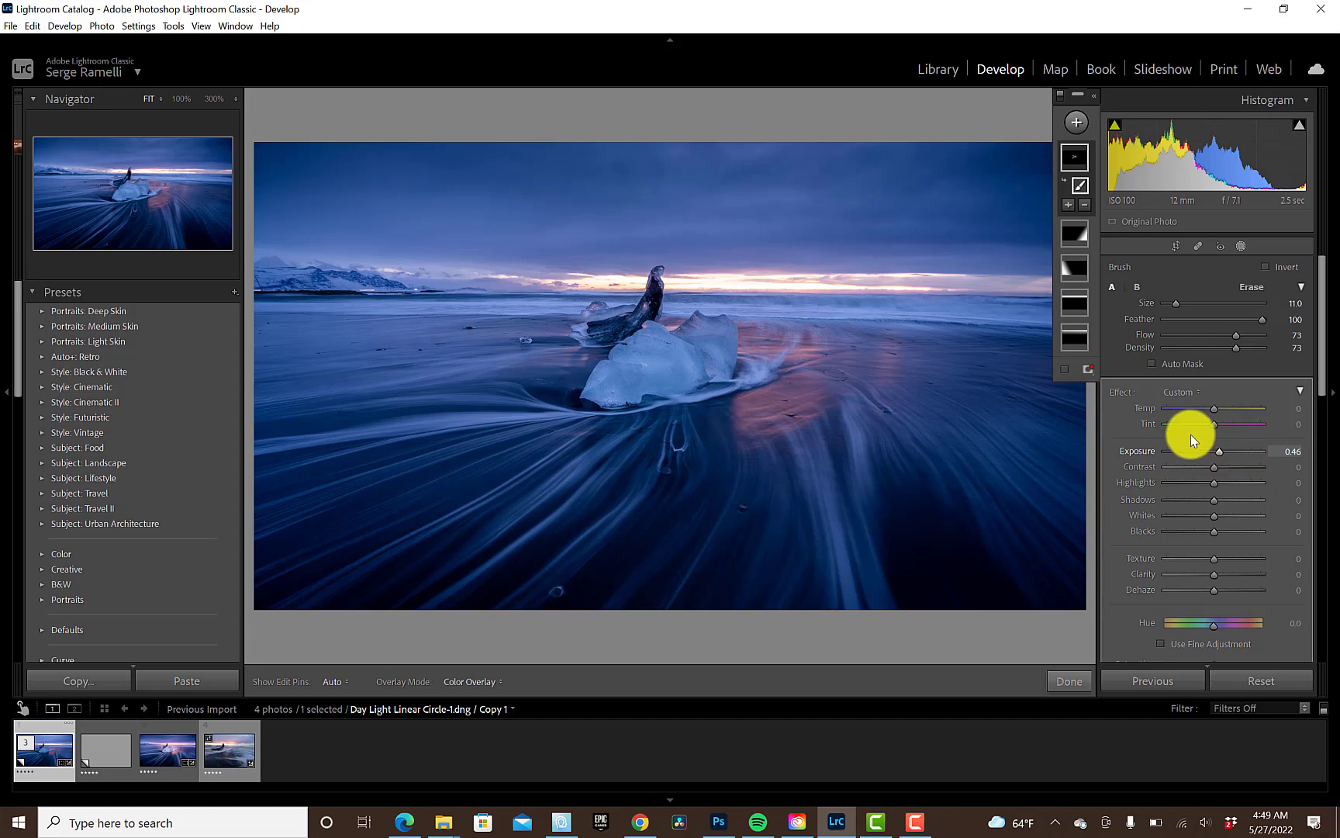
{"action": "left_click", "coordinate": [1092, 95]}
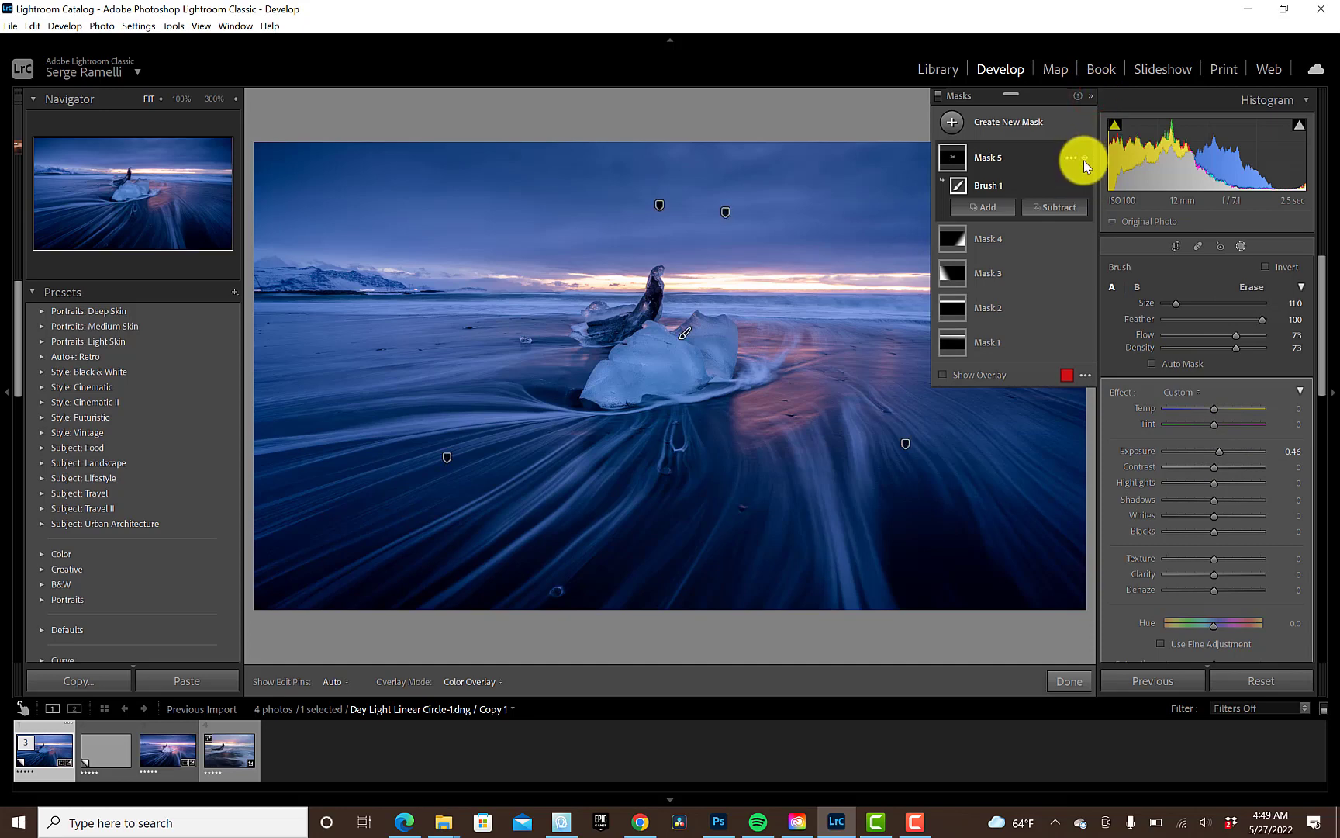
{"action": "left_click", "coordinate": [1084, 158]}
{"action": "left_click", "coordinate": [1083, 157]}
{"action": "left_click", "coordinate": [1083, 158]}
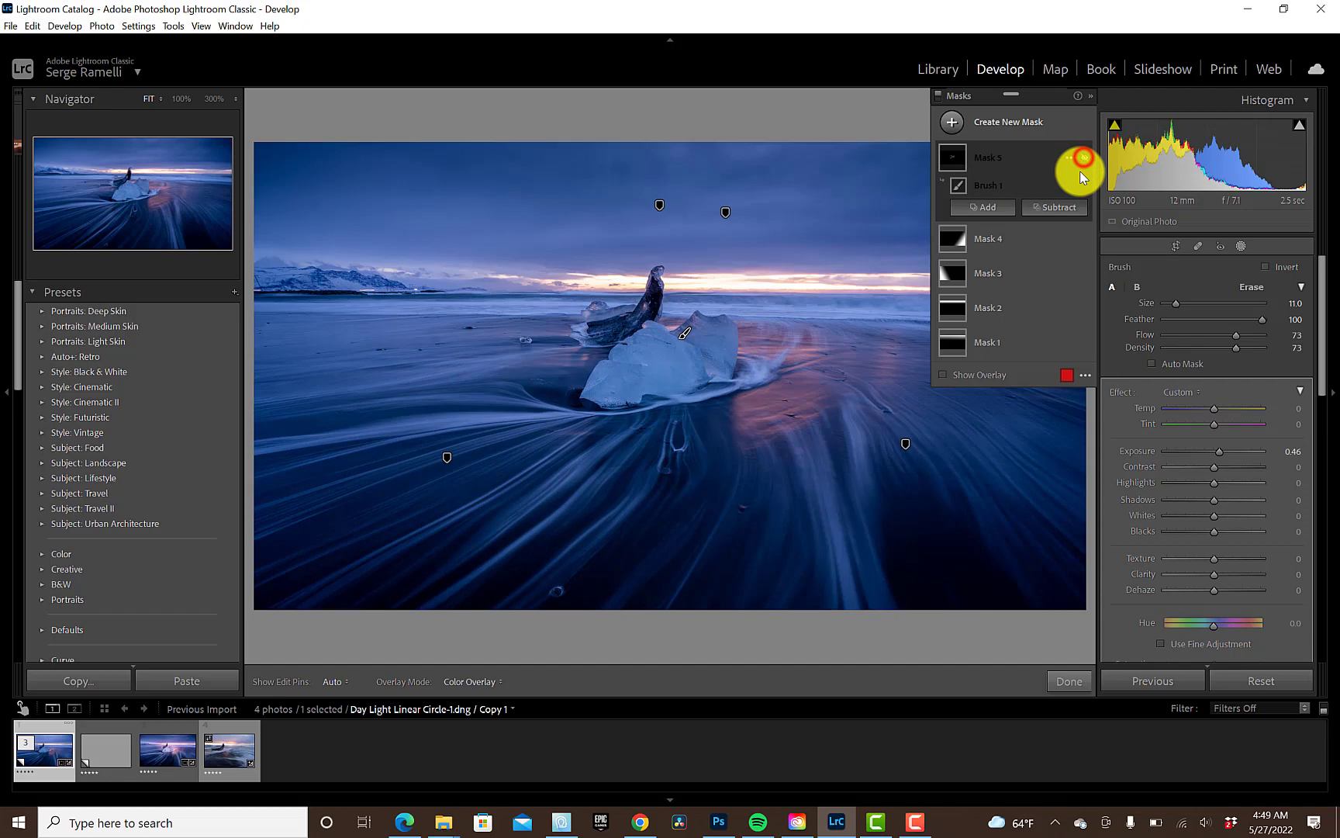
Step: Zoom in and start a new brush mask set to Exposure -0.95
{"action": "key", "text": "z"}
{"action": "left_click", "coordinate": [952, 123]}
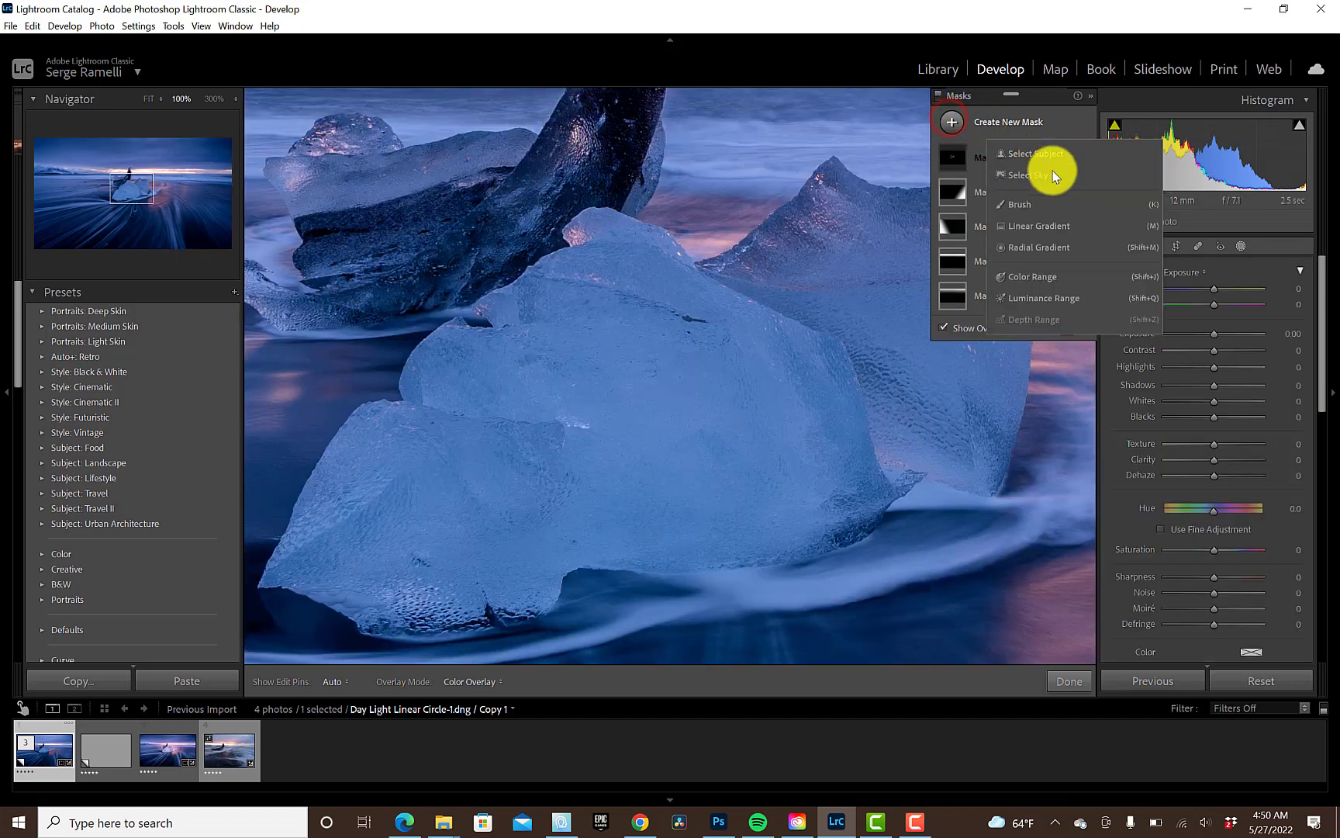
{"action": "left_click", "coordinate": [1029, 207]}
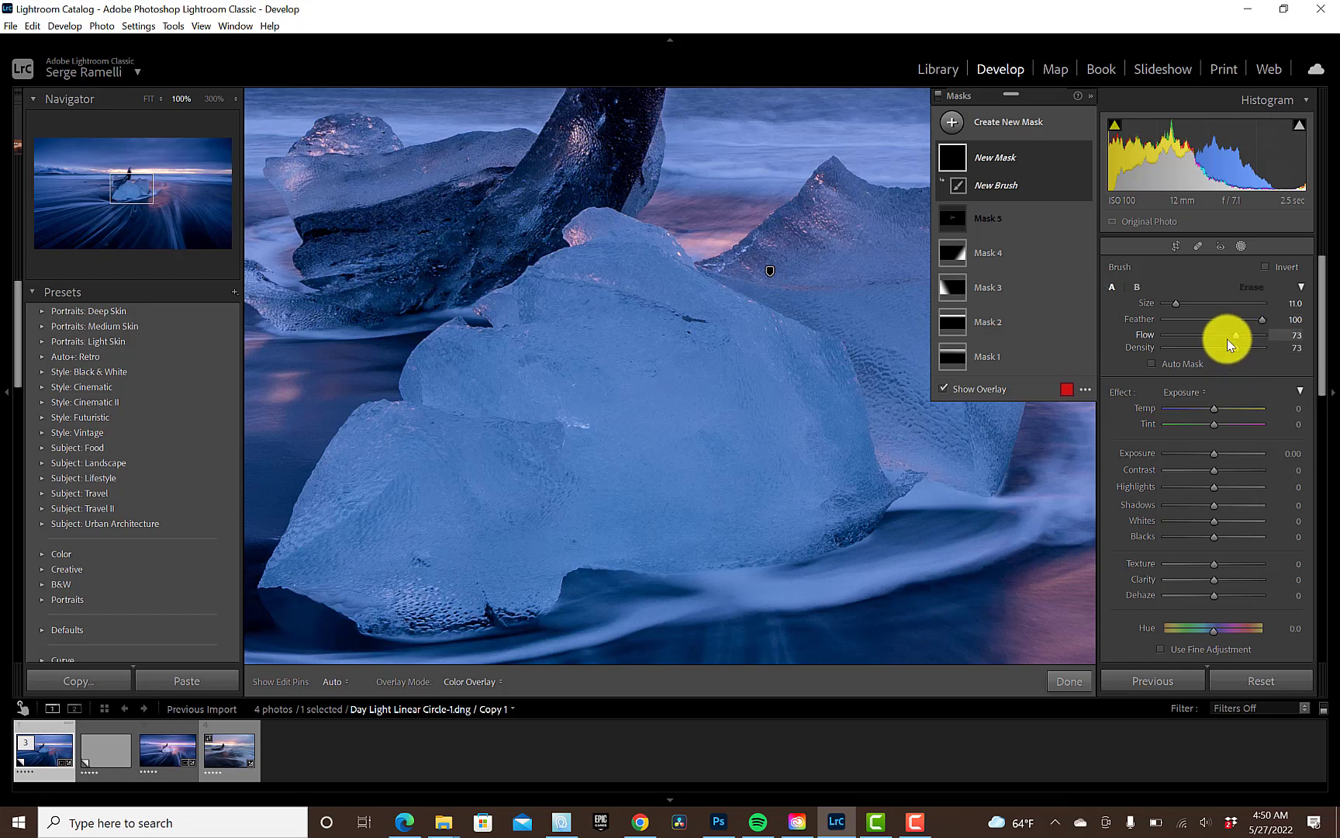
{"action": "left_click_drag", "start_coordinate": [1212, 452], "coordinate": [1203, 452]}
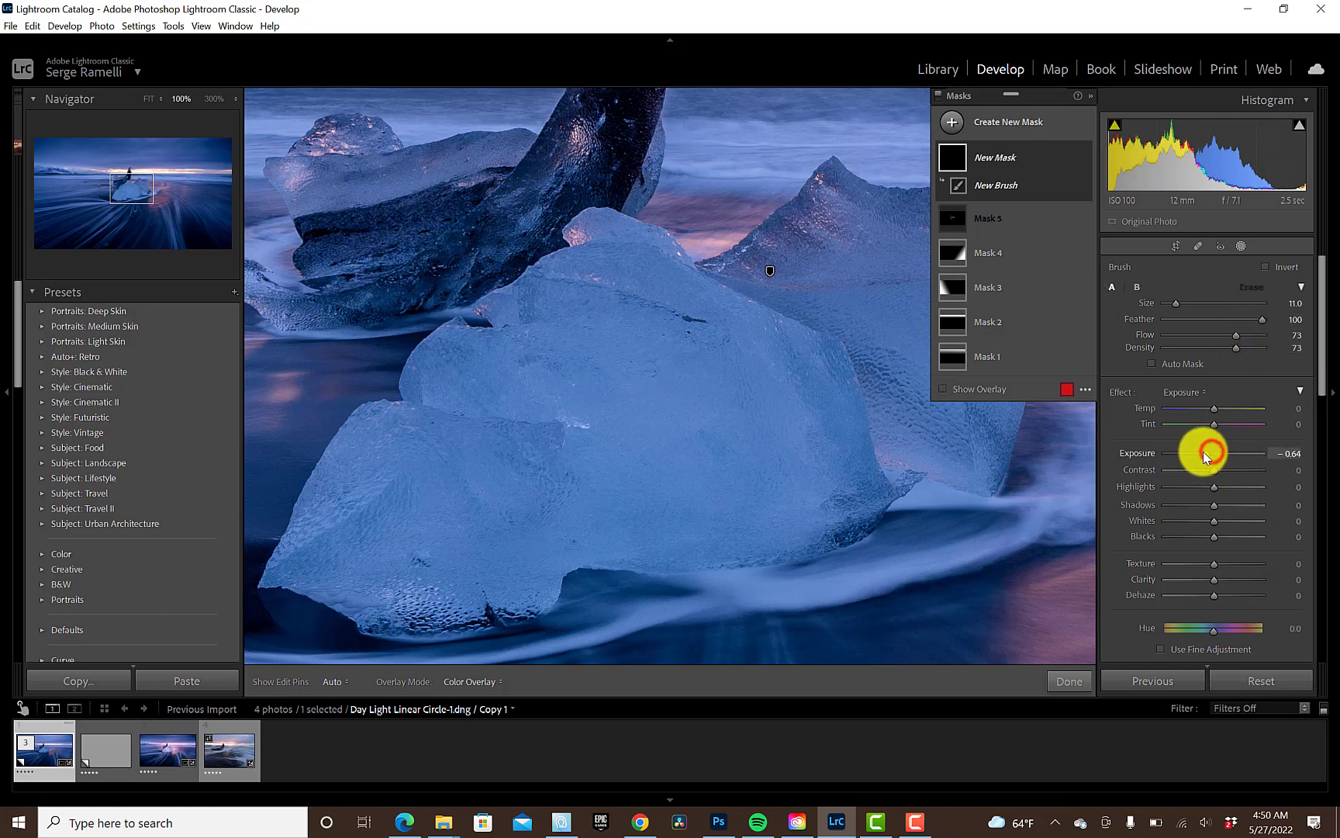
{"action": "scroll", "coordinate": [496, 349], "scroll_direction": "up", "scroll_amount": 3}
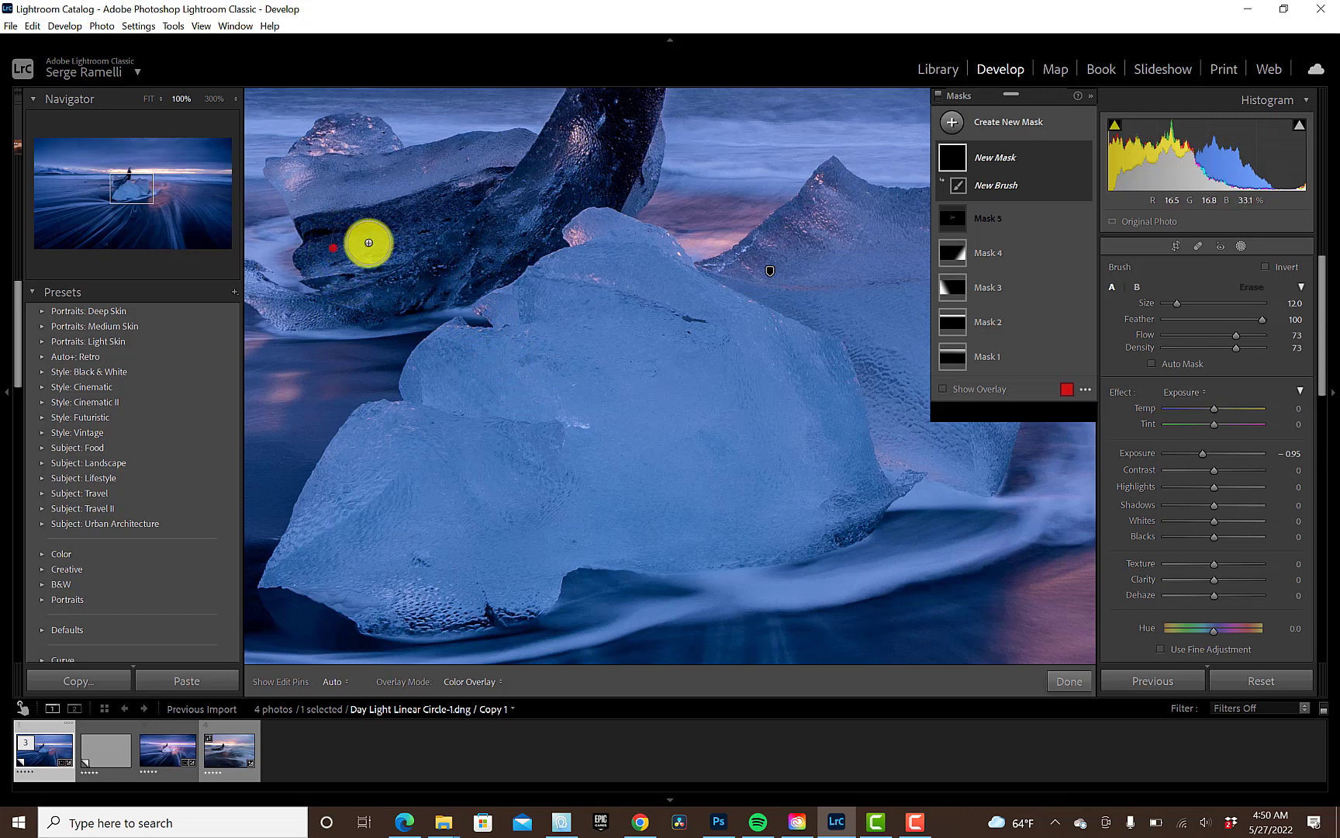
Step: Paint darkening over the dark shard, lower block and right-hand ice, easing it to -0.46
{"action": "mouse_move", "coordinate": [365, 242]}
{"action": "left_mouse_down"}
{"action": "mouse_move", "coordinate": [404, 234]}
{"action": "mouse_move", "coordinate": [469, 252]}
{"action": "mouse_move", "coordinate": [612, 162]}
{"action": "mouse_move", "coordinate": [613, 257]}
{"action": "mouse_move", "coordinate": [814, 287]}
{"action": "mouse_move", "coordinate": [828, 401]}
{"action": "mouse_move", "coordinate": [870, 499]}
{"action": "mouse_move", "coordinate": [832, 442]}
{"action": "left_mouse_up"}
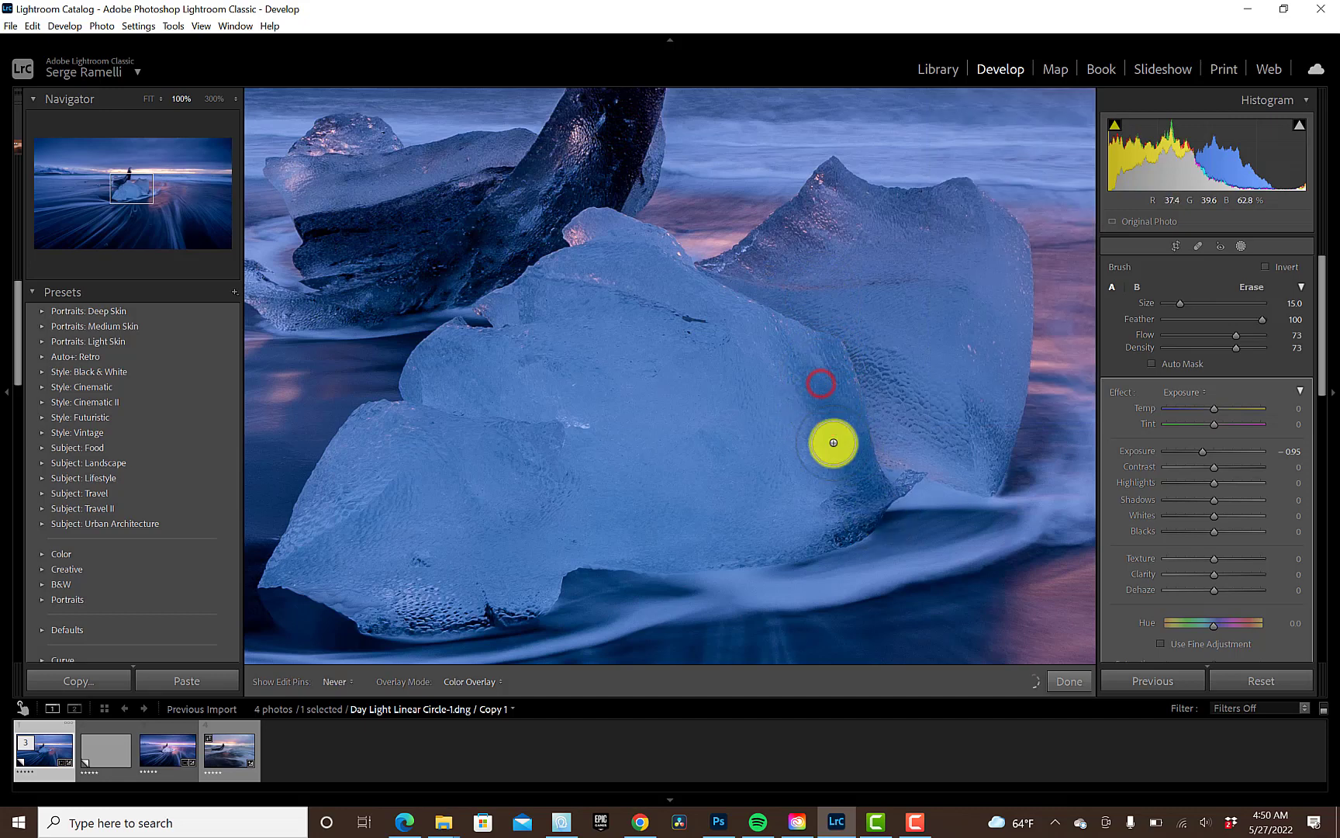
{"action": "mouse_move", "coordinate": [329, 551]}
{"action": "left_mouse_down"}
{"action": "mouse_move", "coordinate": [444, 462]}
{"action": "mouse_move", "coordinate": [306, 577]}
{"action": "mouse_move", "coordinate": [445, 470]}
{"action": "left_mouse_up"}
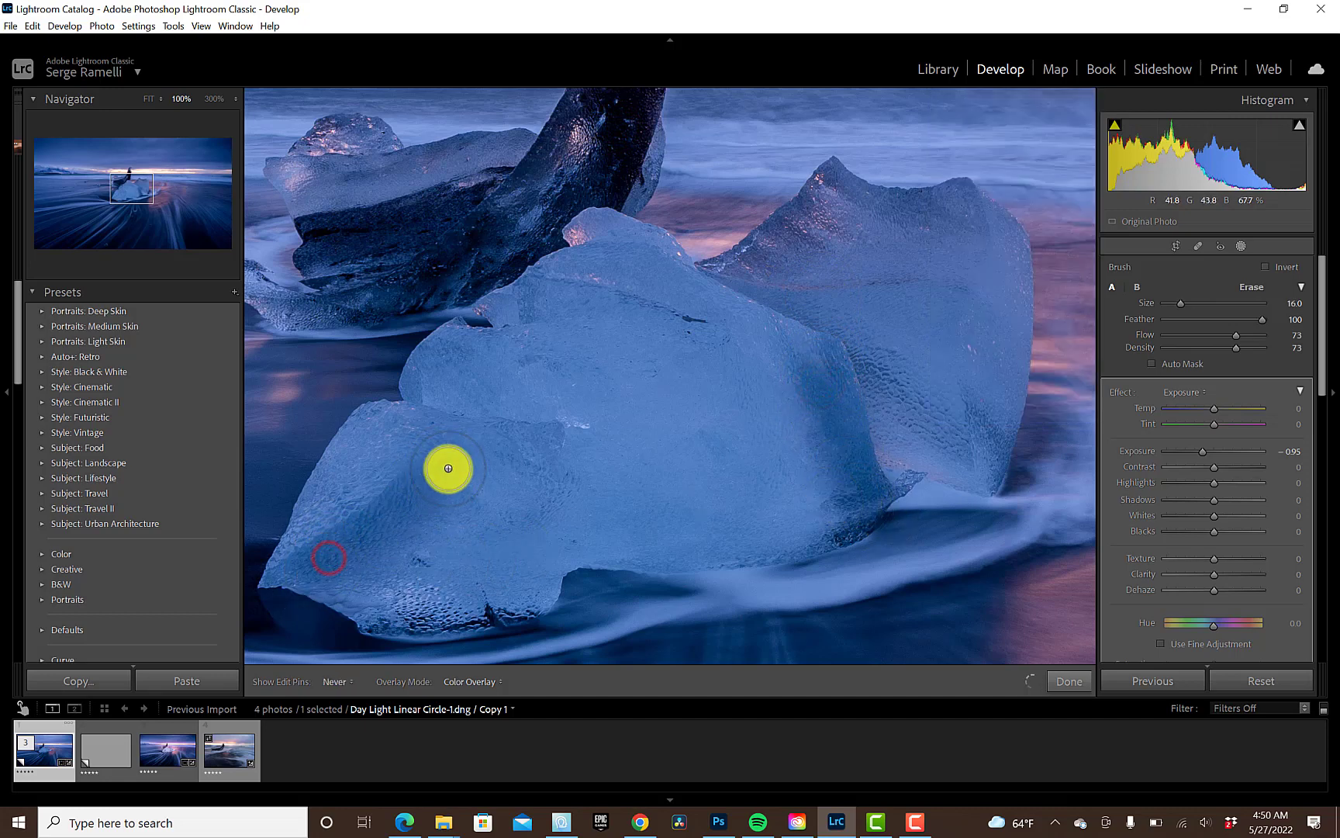
{"action": "mouse_move", "coordinate": [811, 226]}
{"action": "left_mouse_down"}
{"action": "mouse_move", "coordinate": [778, 260]}
{"action": "mouse_move", "coordinate": [854, 215]}
{"action": "mouse_move", "coordinate": [979, 224]}
{"action": "mouse_move", "coordinate": [999, 203]}
{"action": "left_mouse_up"}
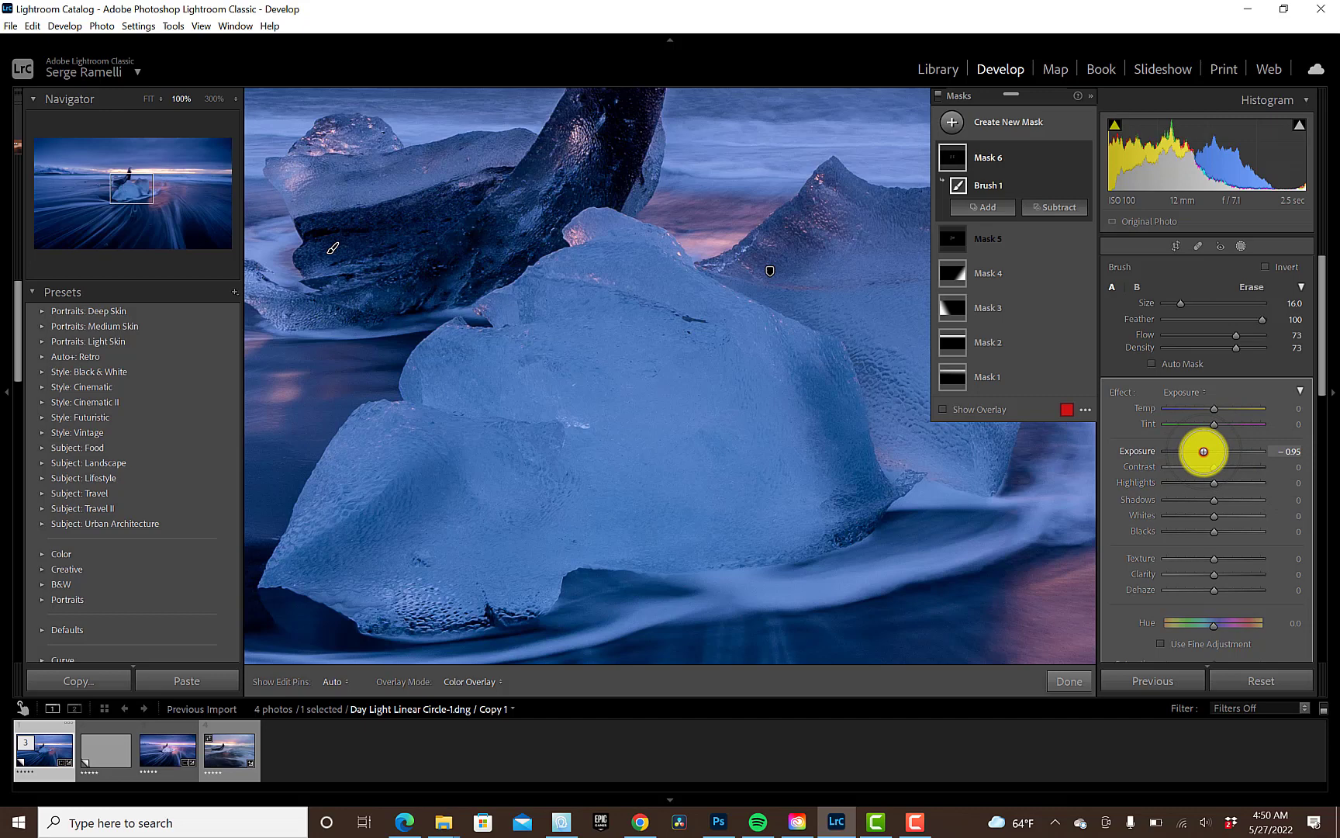
{"action": "left_click_drag", "start_coordinate": [1203, 451], "coordinate": [1208, 452]}
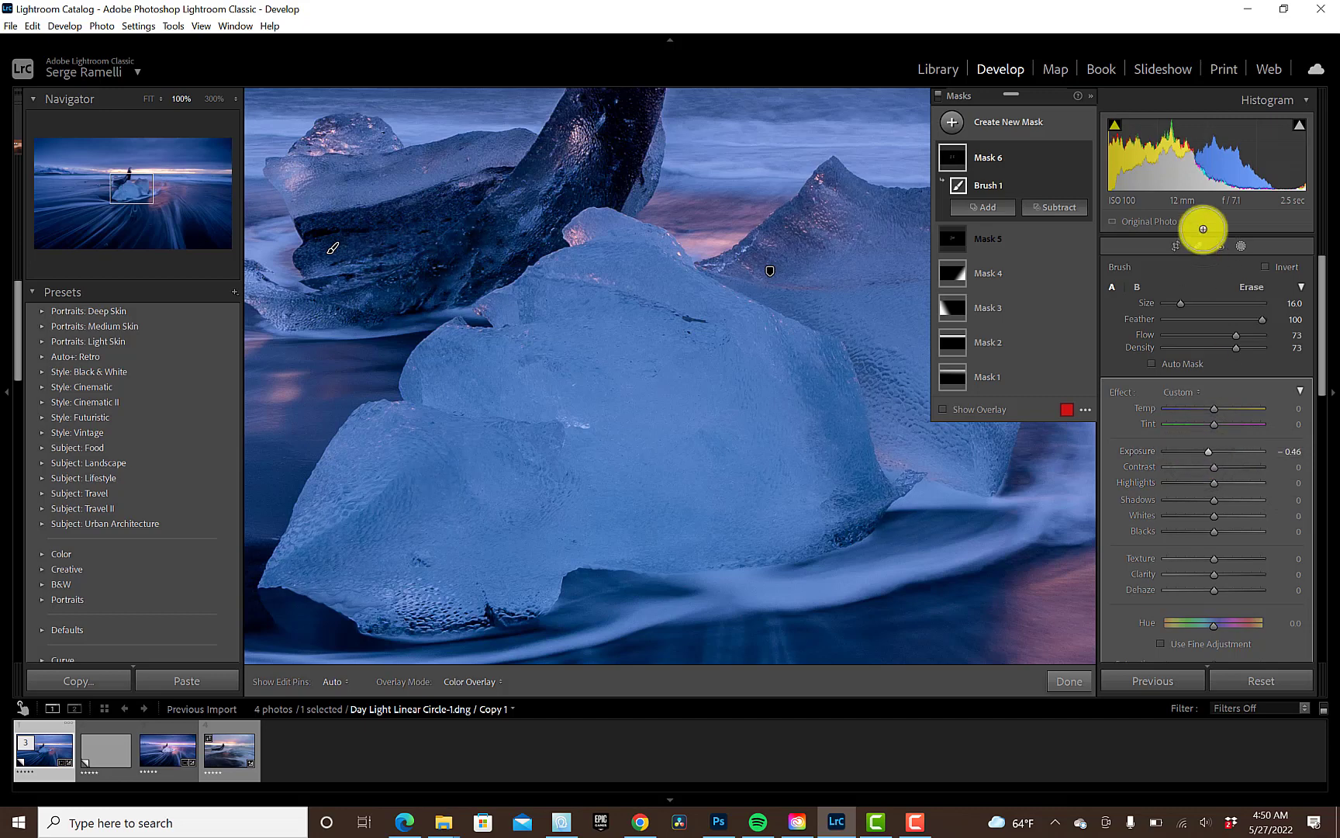
{"action": "left_click", "coordinate": [1091, 95]}
{"action": "left_click", "coordinate": [838, 281]}
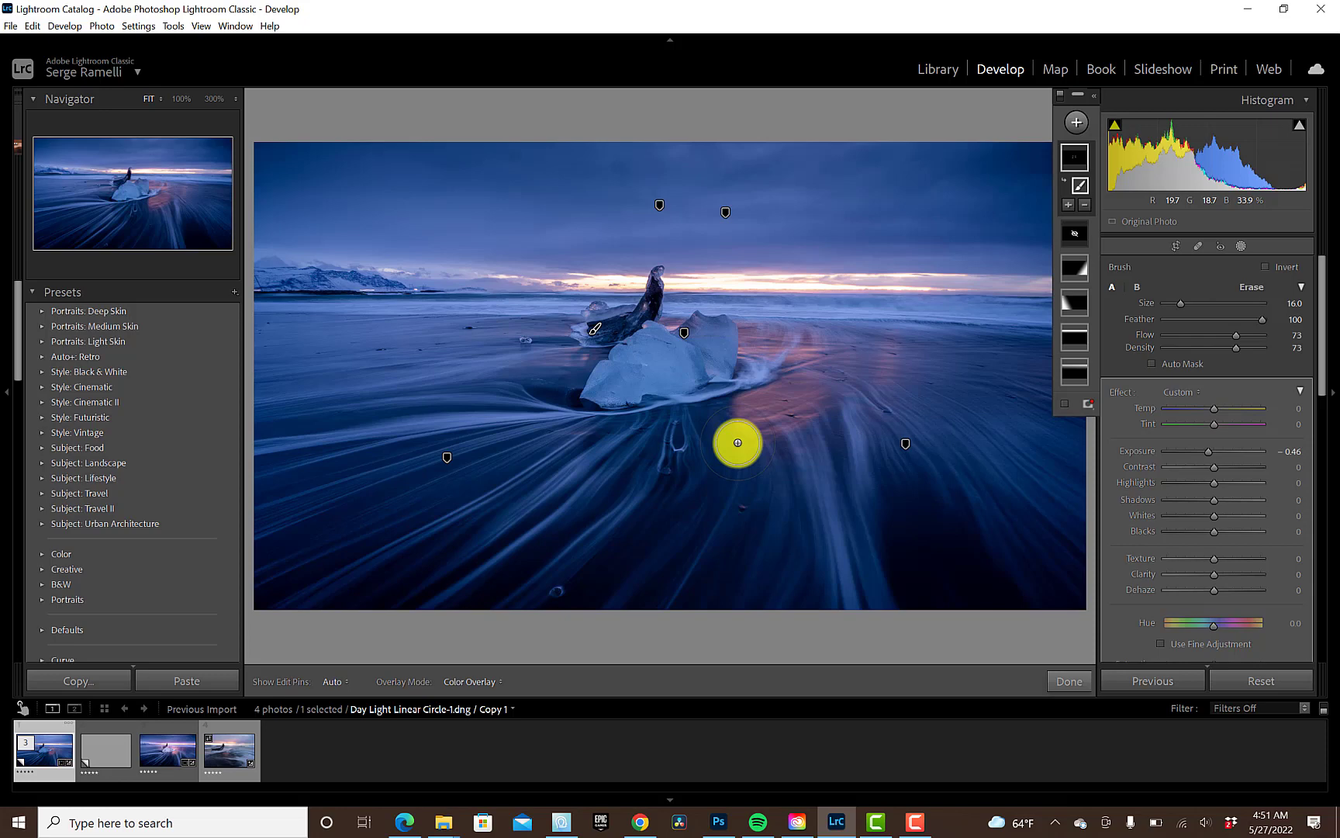
Step: Add a new brush mask with a slight positive exposure and hide the edit pins
{"action": "left_click", "coordinate": [1076, 122]}
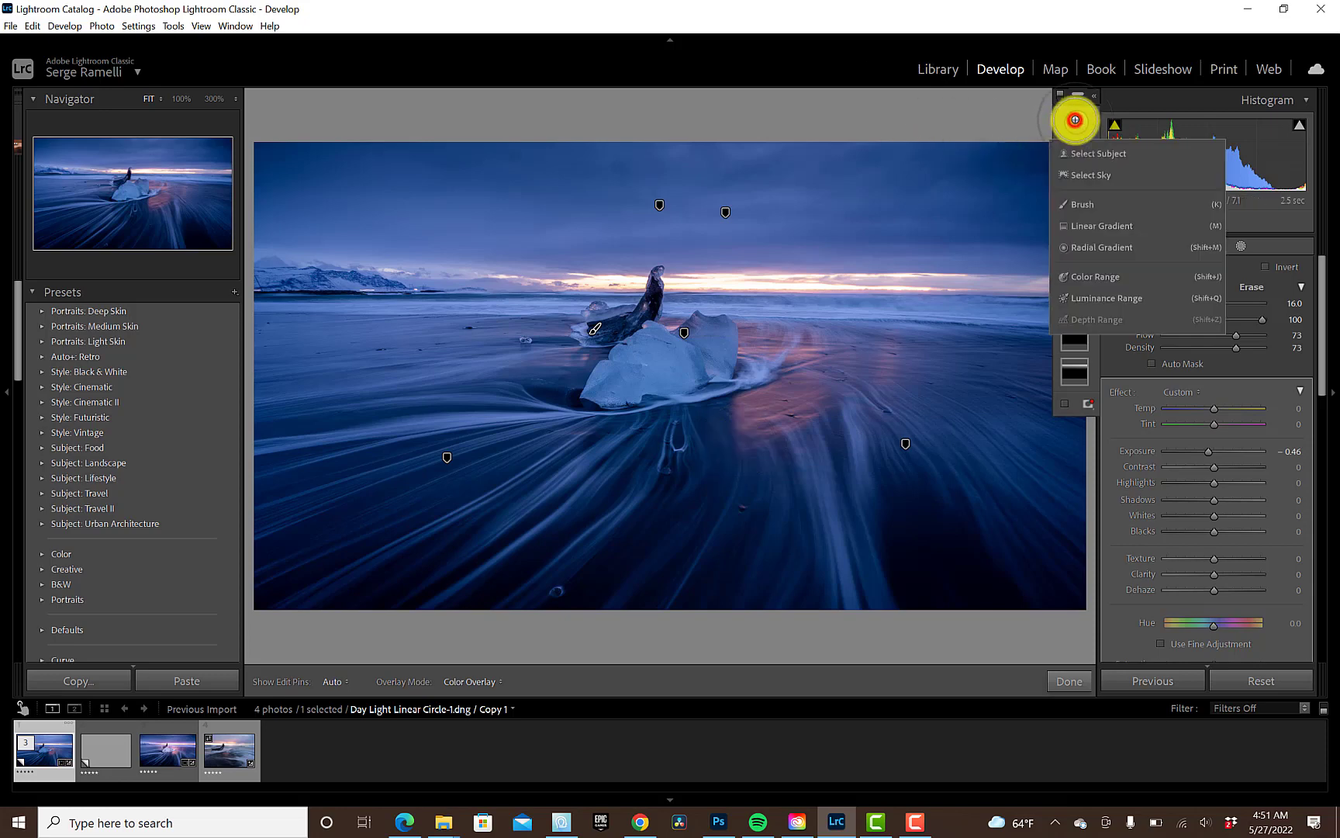
{"action": "left_click", "coordinate": [1084, 203]}
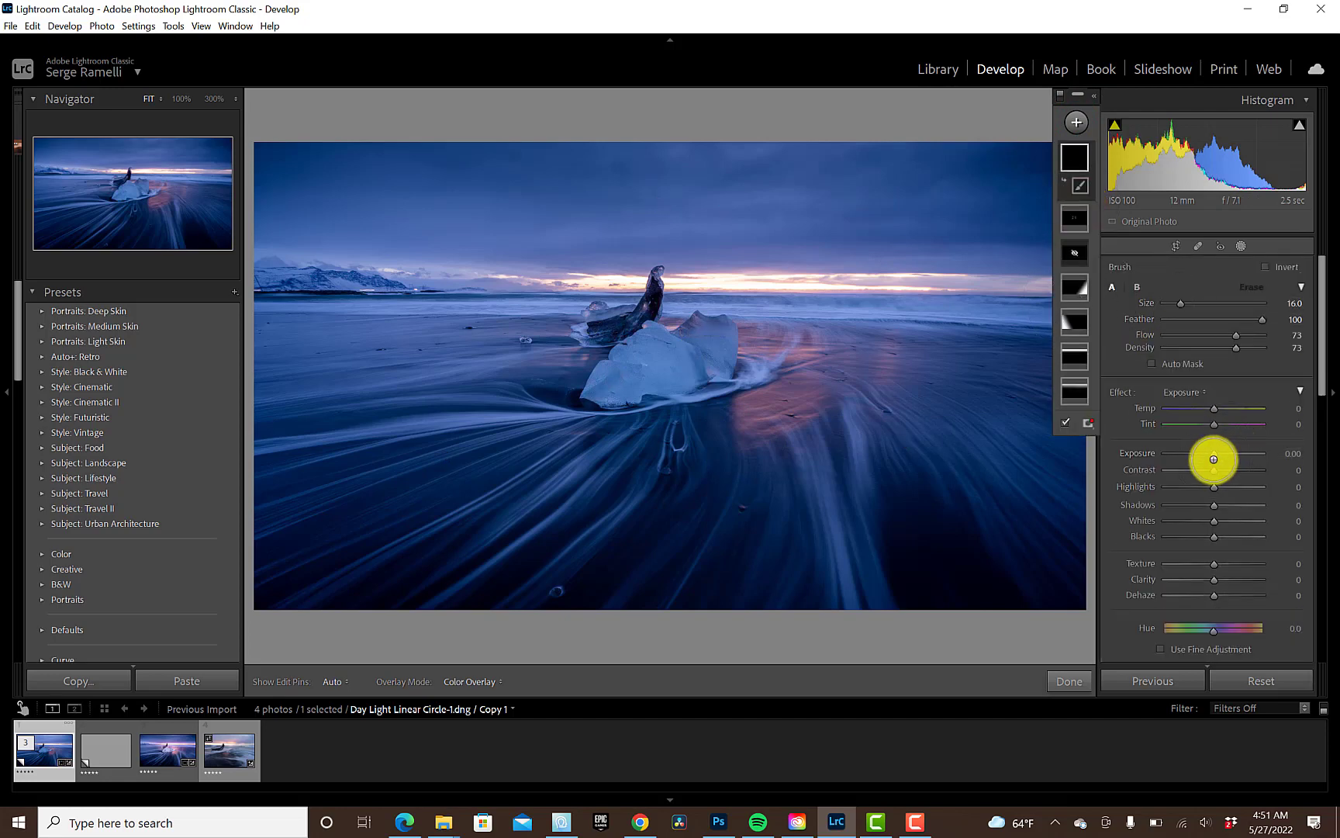
{"action": "left_click_drag", "start_coordinate": [1218, 459], "coordinate": [1222, 457]}
{"action": "scroll", "coordinate": [468, 451], "scroll_direction": "down", "scroll_amount": 3}
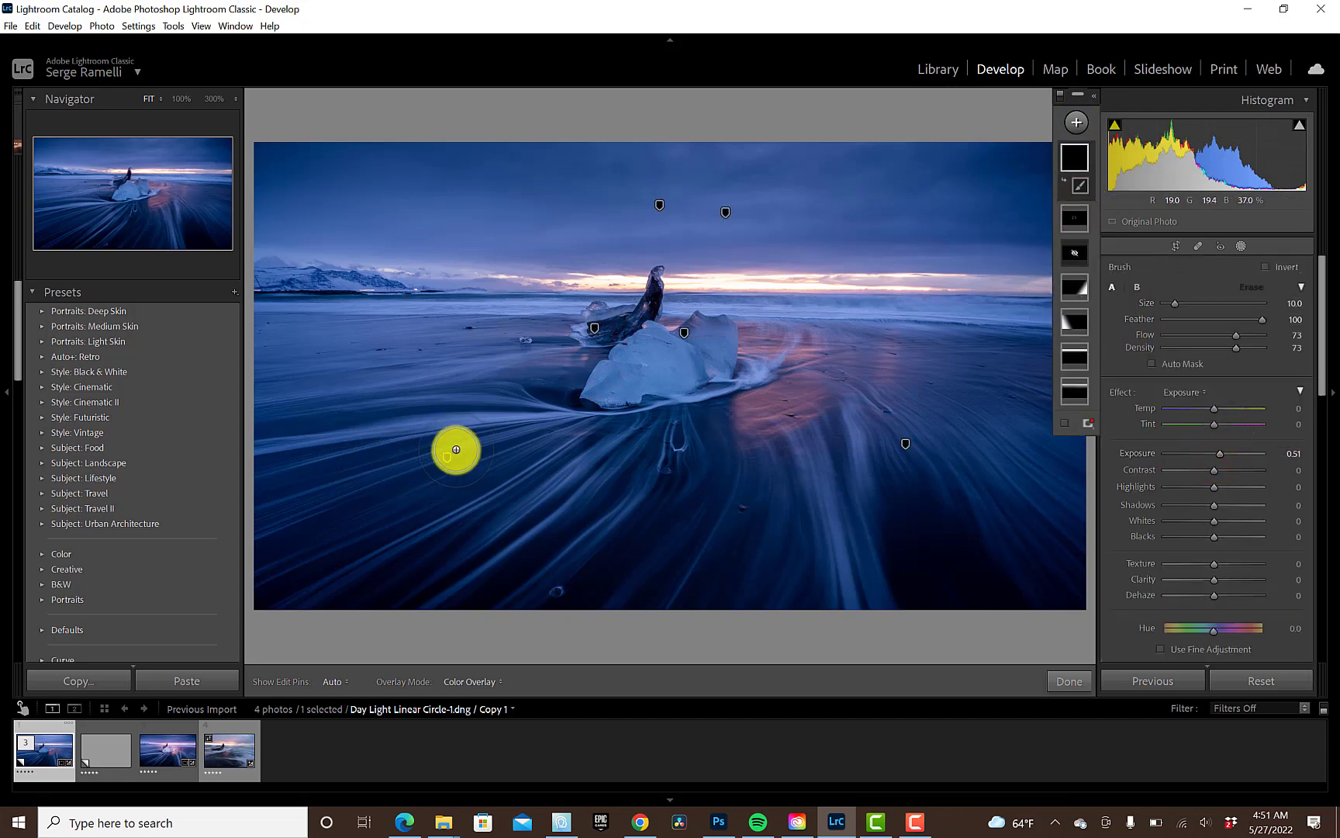
{"action": "scroll", "coordinate": [456, 449], "scroll_direction": "down", "scroll_amount": 3}
{"action": "key", "text": "h"}
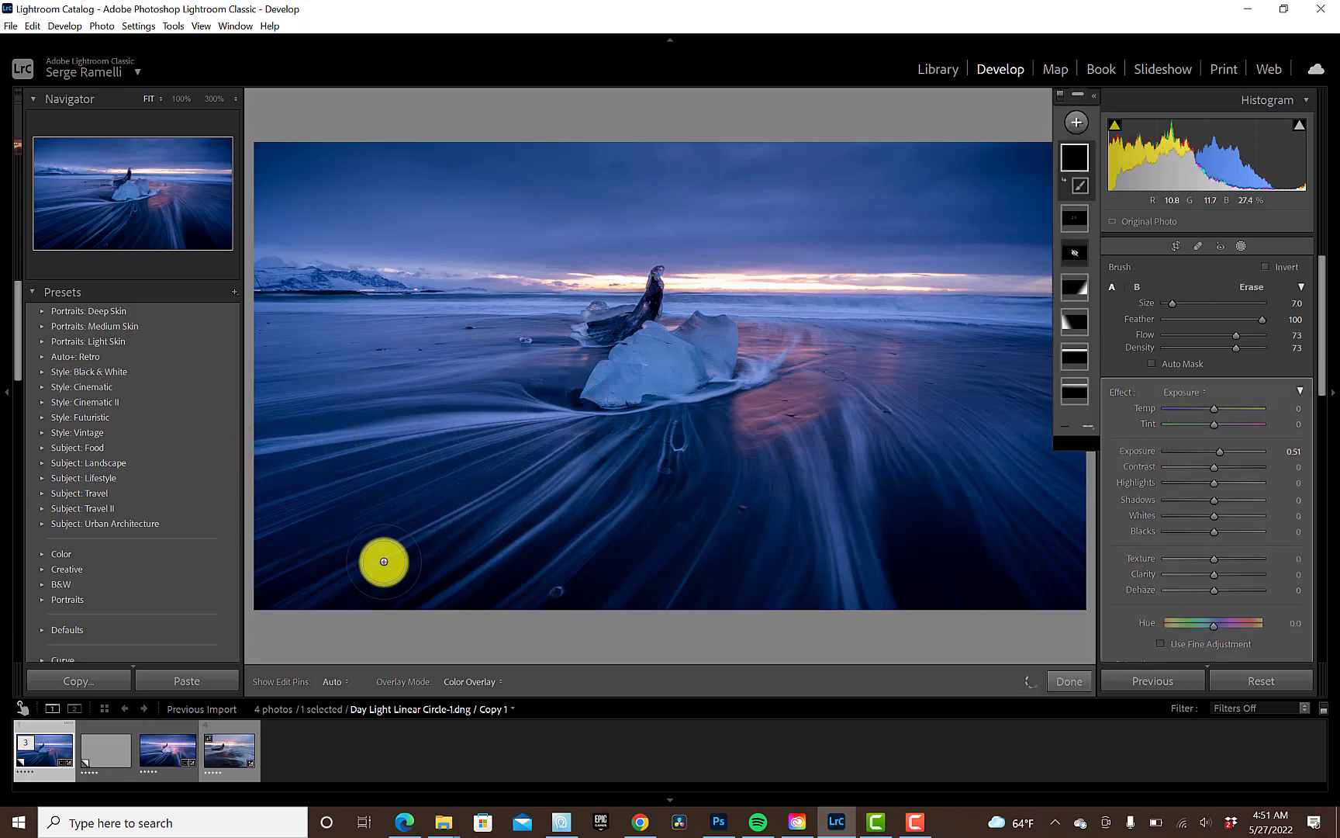
Step: Paint the brush along the foreground sand streaks and the glowing sand right of the iceberg
{"action": "left_click", "coordinate": [339, 587]}
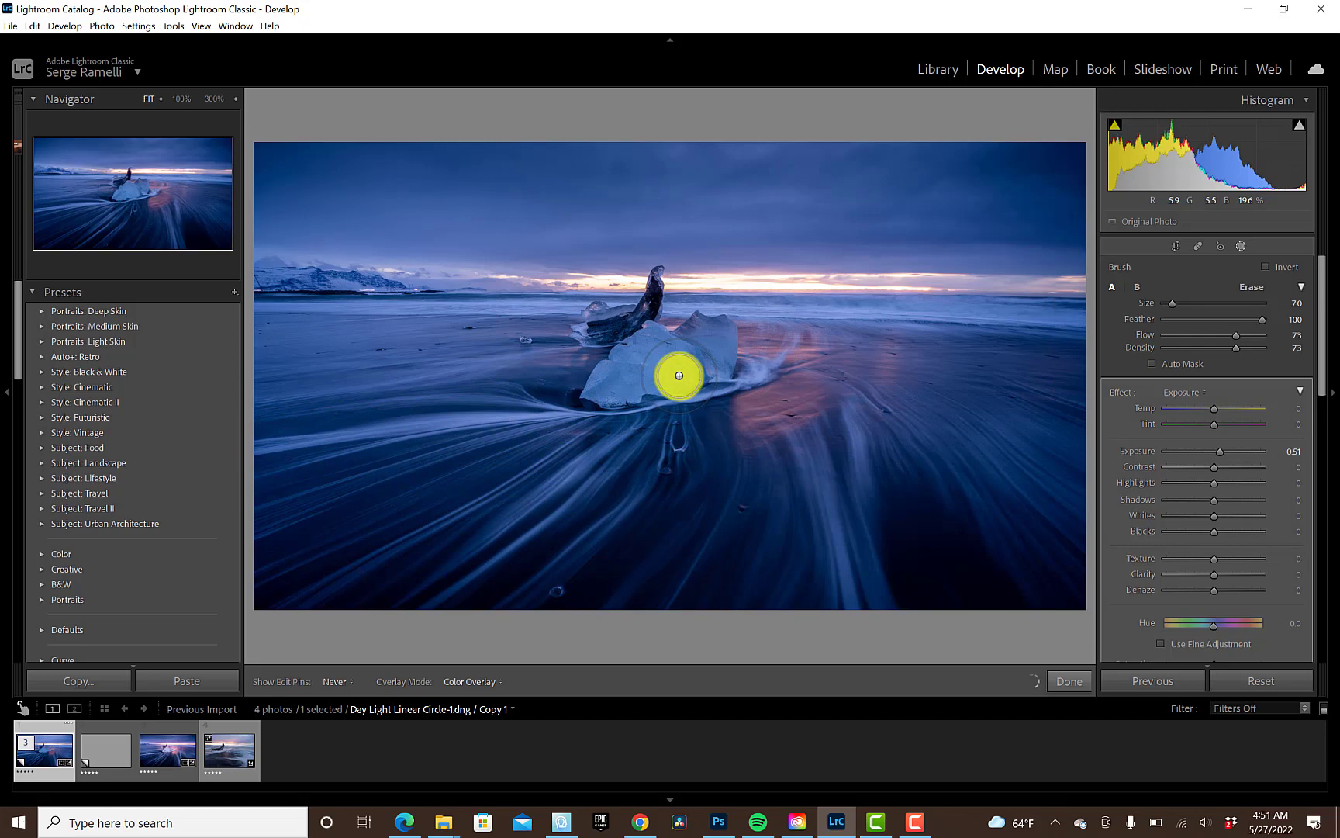
{"action": "left_click", "coordinate": [860, 585]}
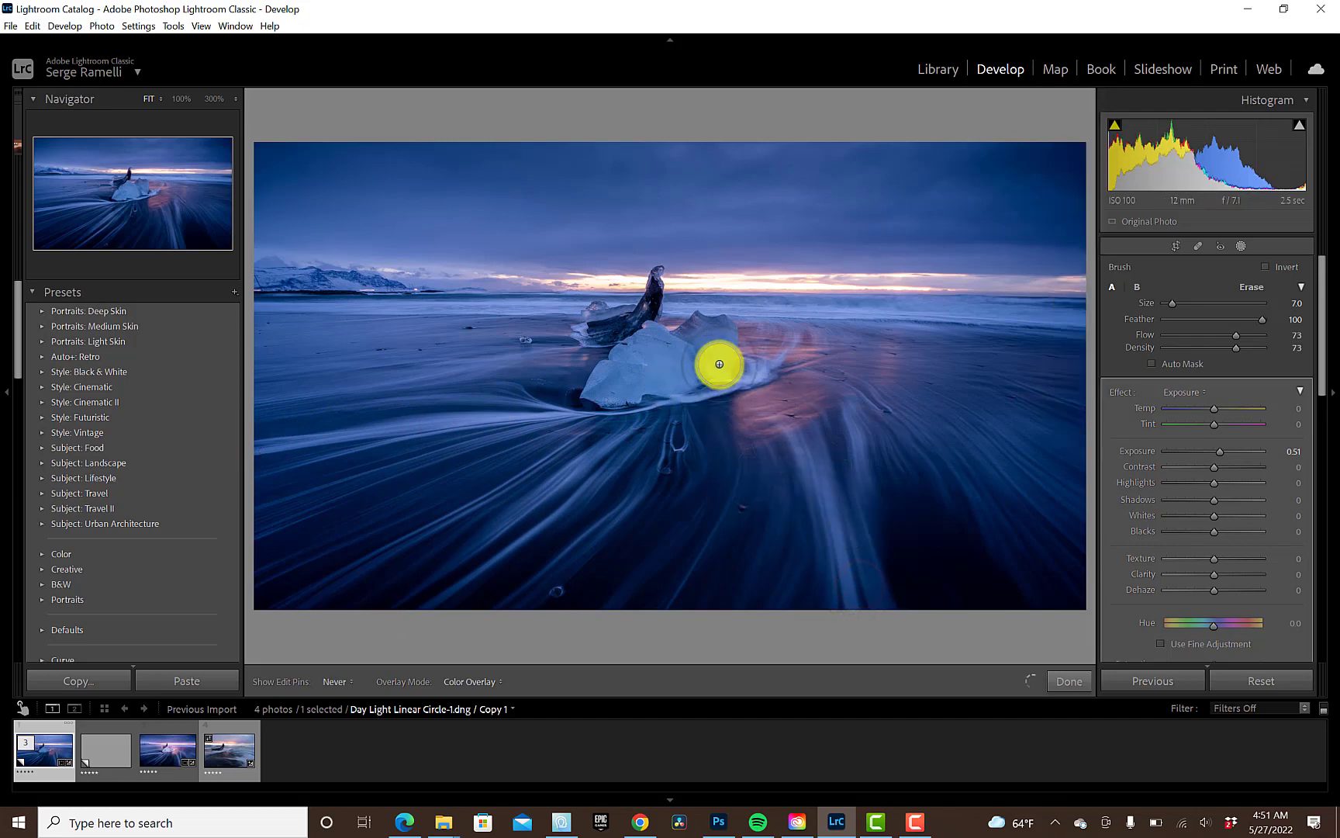
{"action": "left_click", "coordinate": [1067, 549]}
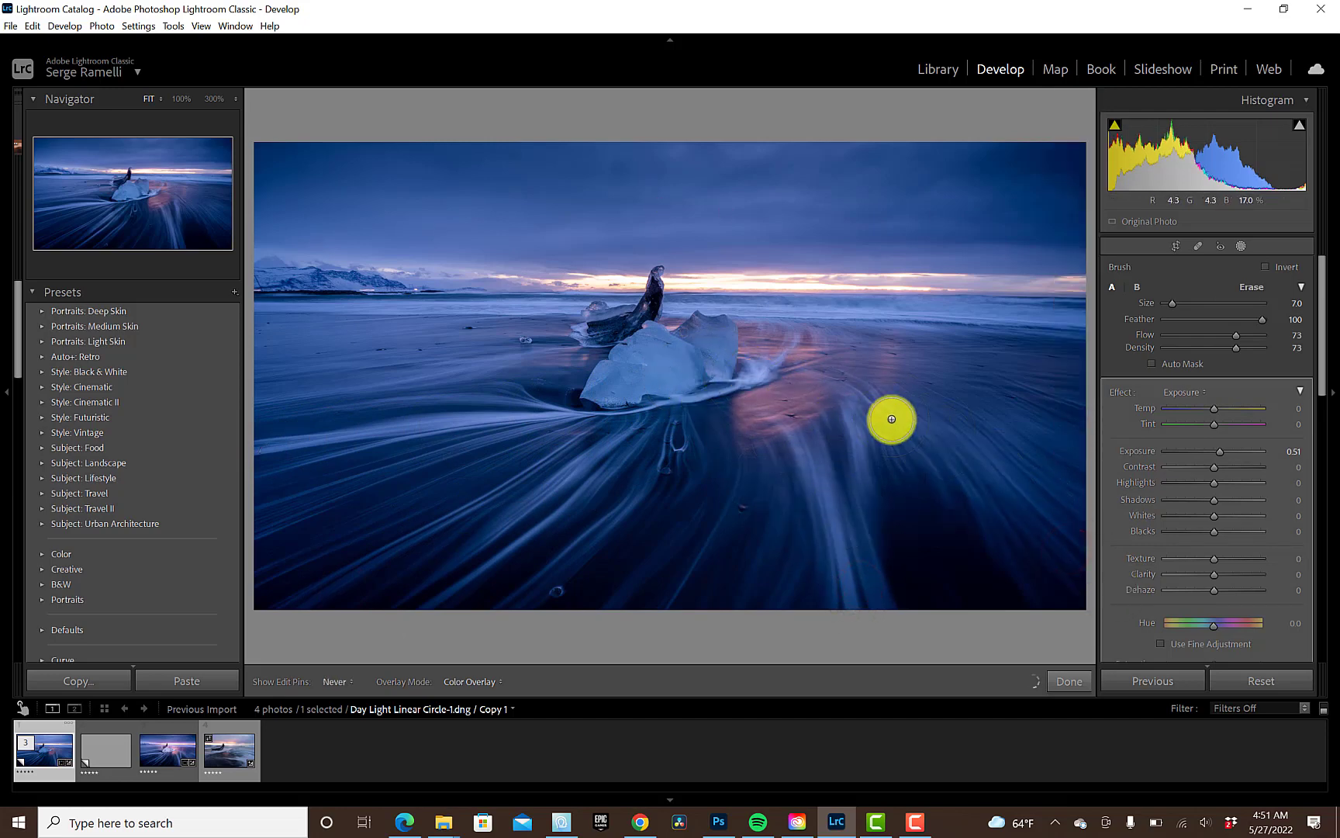
{"action": "left_click", "coordinate": [783, 394]}
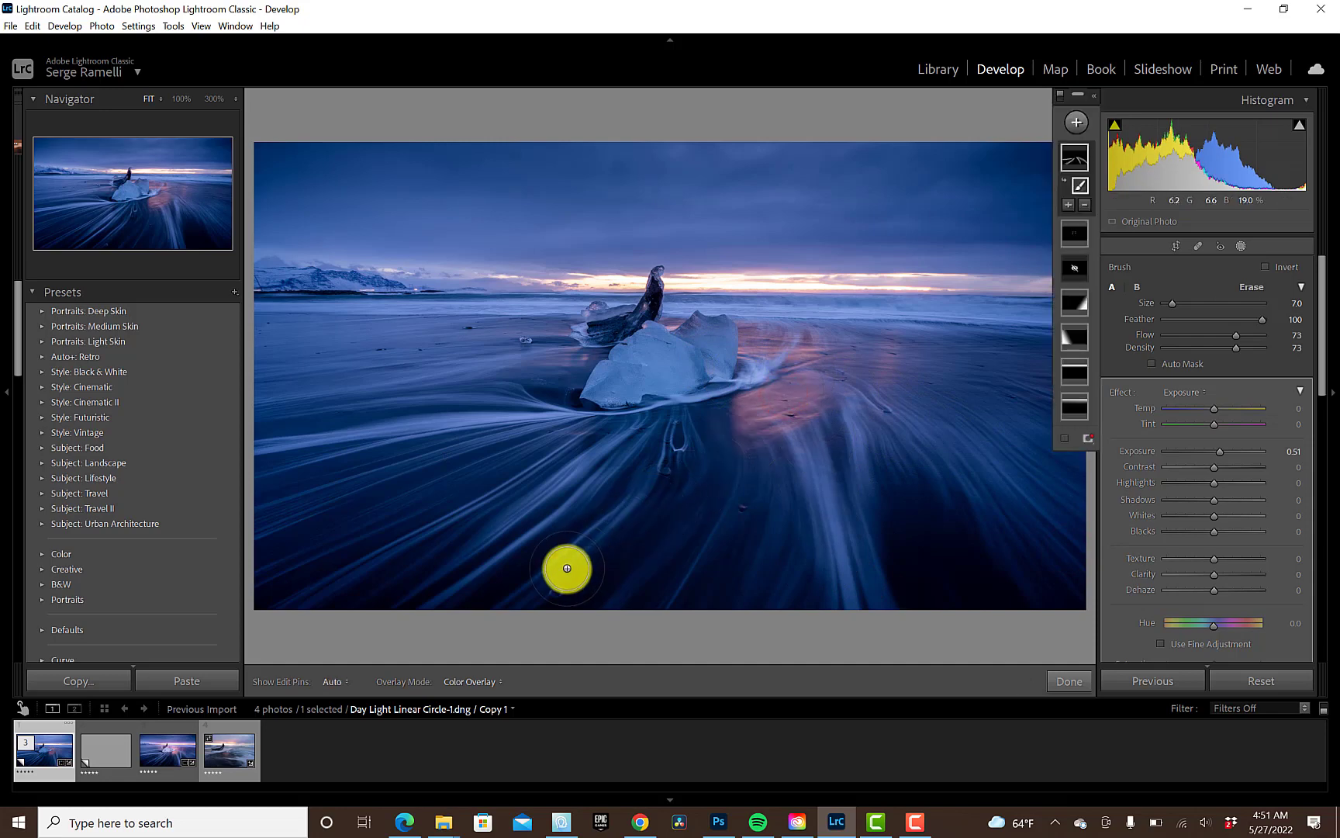
{"action": "left_click", "coordinate": [557, 574]}
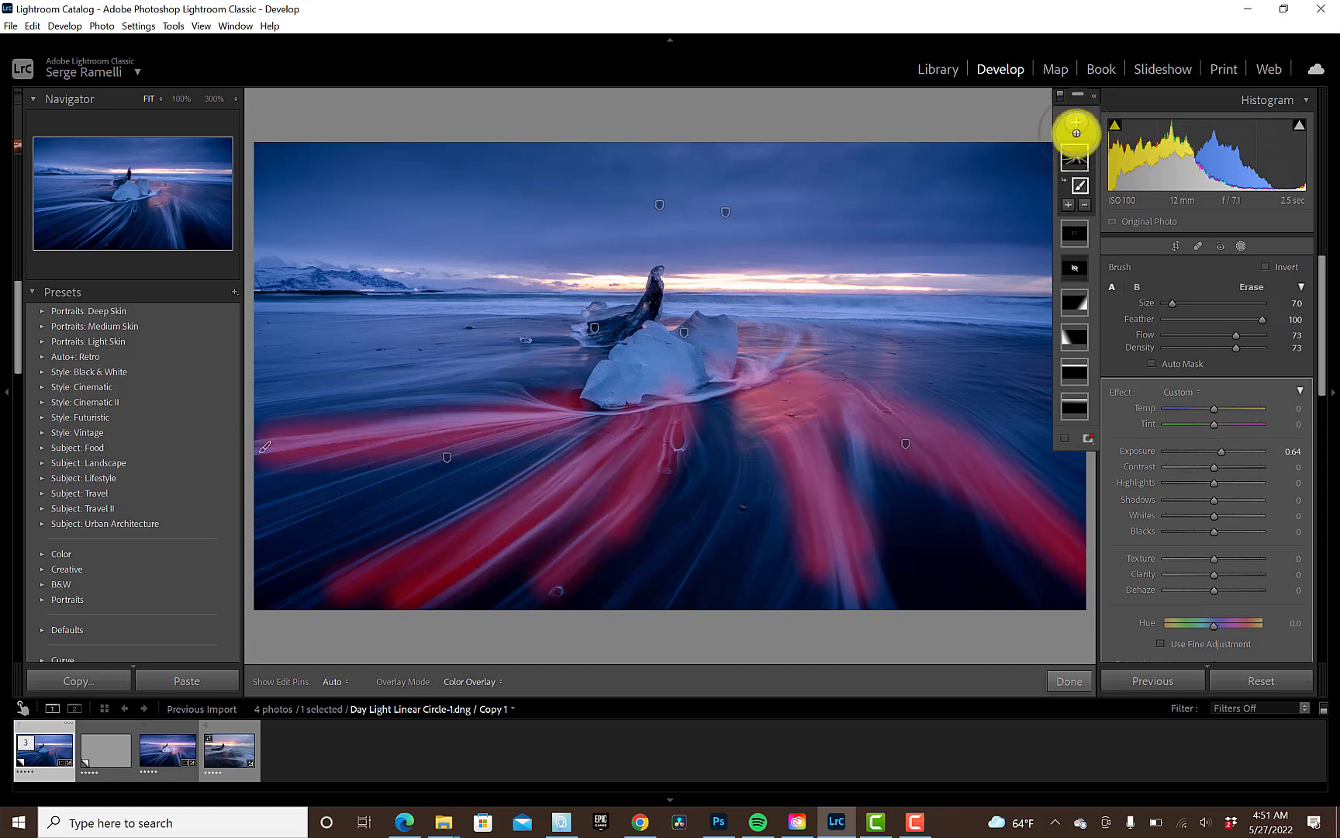
Step: Draw a radial gradient oval at Exposure 0.42 and position it over the iceberg
{"action": "left_click", "coordinate": [1077, 120]}
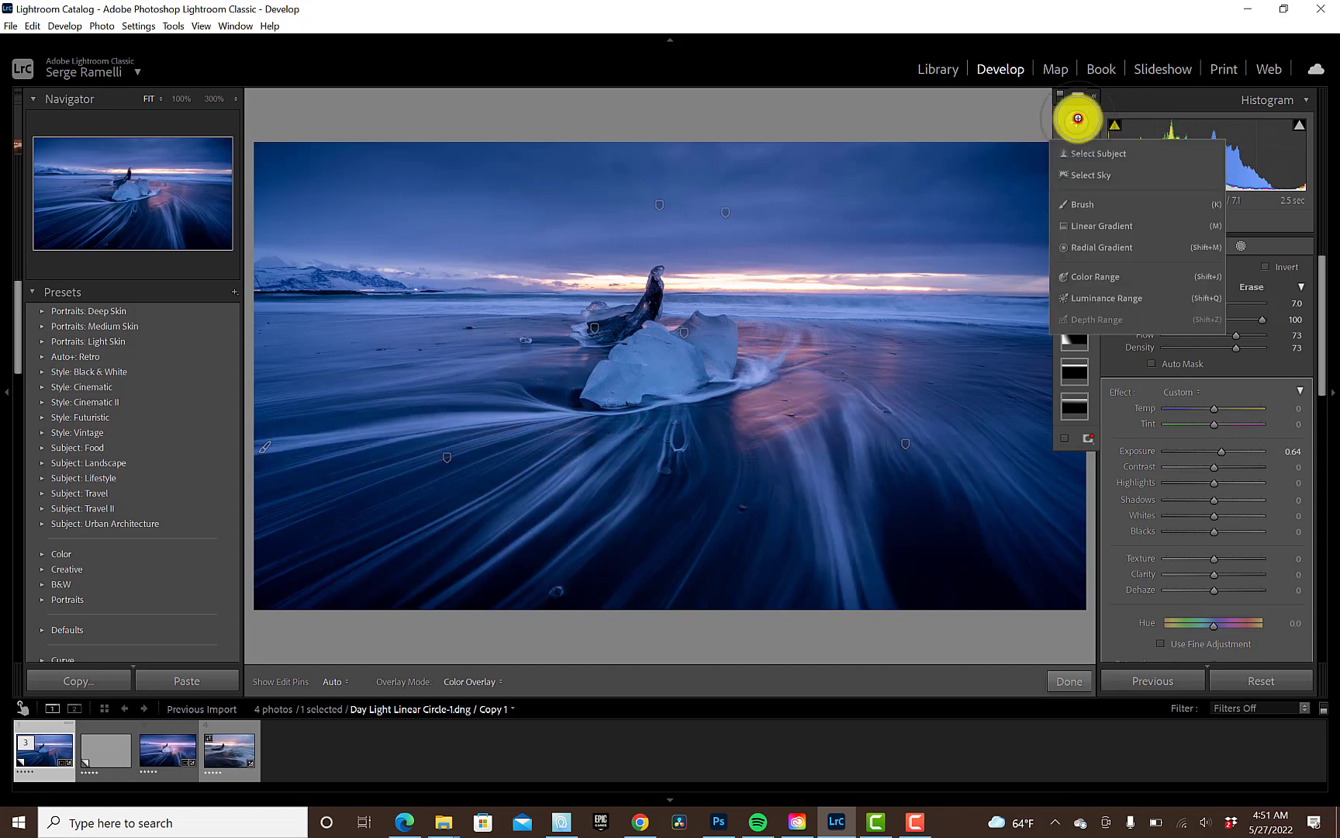
{"action": "left_click", "coordinate": [1111, 245]}
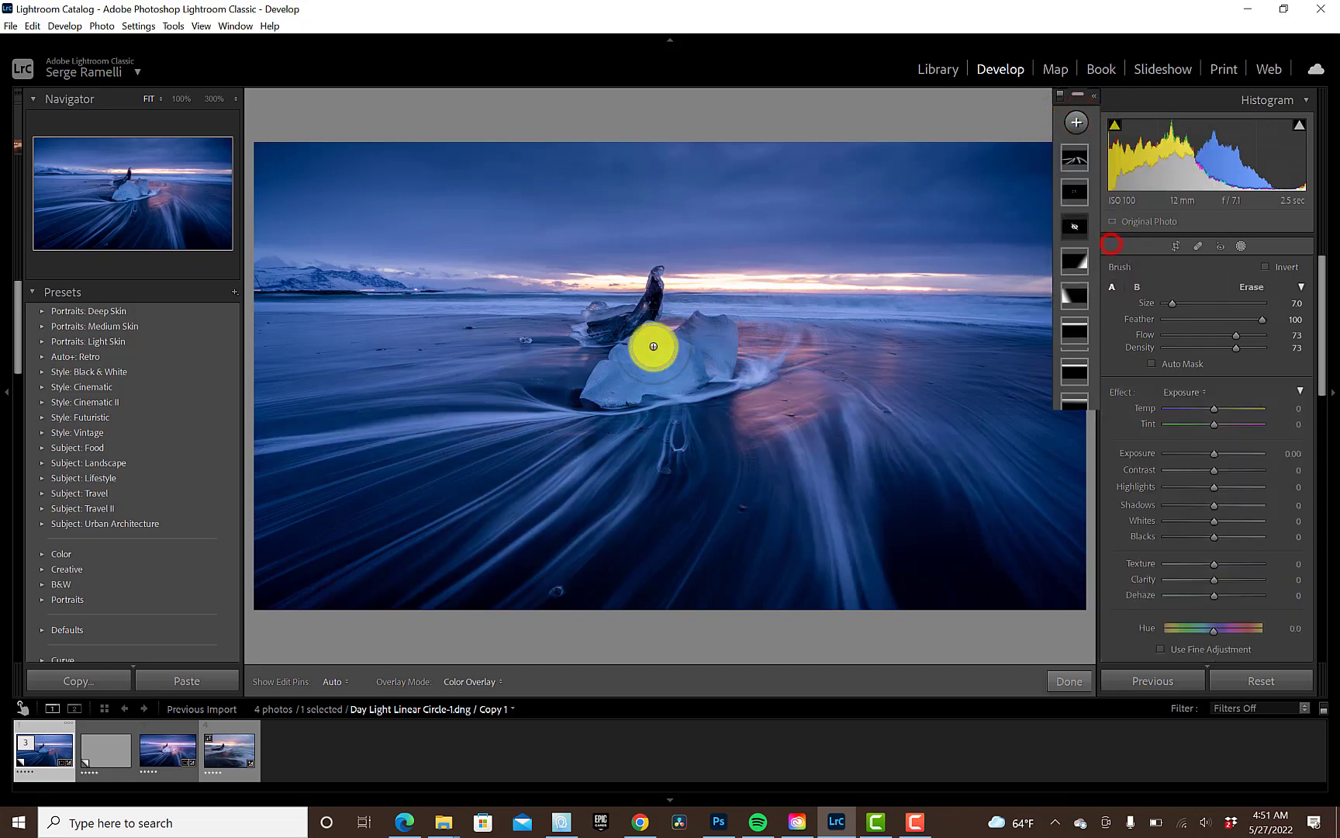
{"action": "left_click", "coordinate": [636, 309]}
{"action": "left_click_drag", "start_coordinate": [681, 352], "coordinate": [890, 463]}
{"action": "left_click_drag", "start_coordinate": [1229, 377], "coordinate": [1220, 377]}
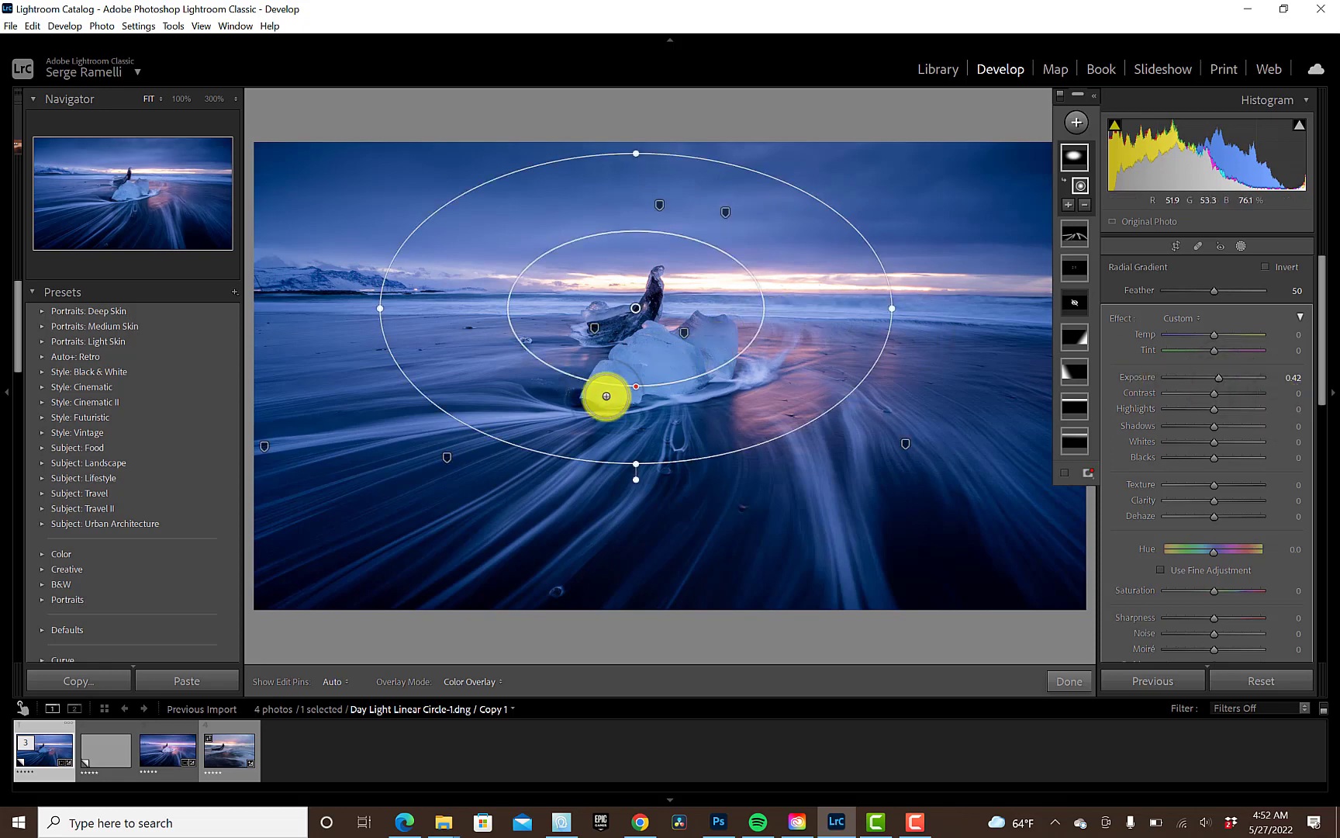
{"action": "left_click_drag", "start_coordinate": [639, 310], "coordinate": [656, 346]}
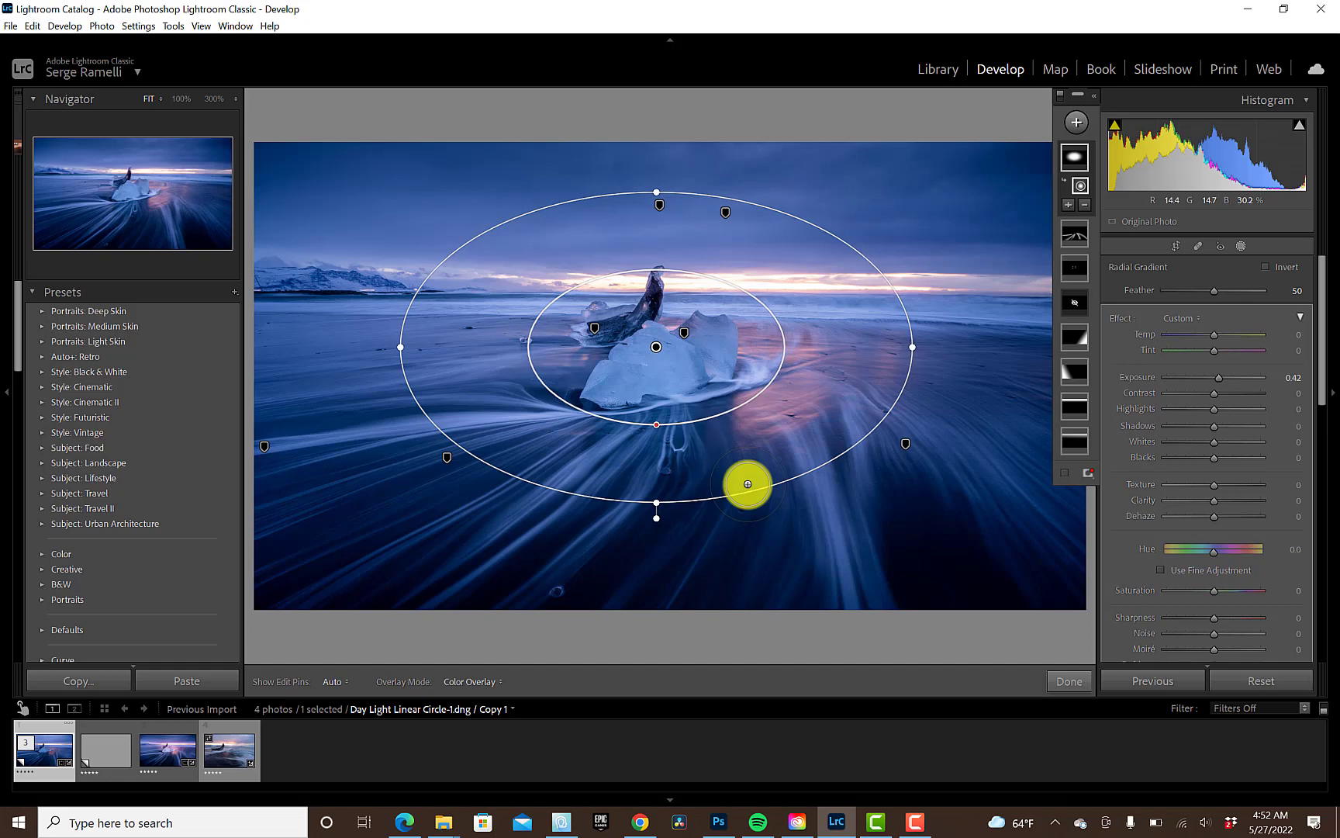
Step: Add a new brush mask set to Exposure -0.73
{"action": "left_click", "coordinate": [1082, 117]}
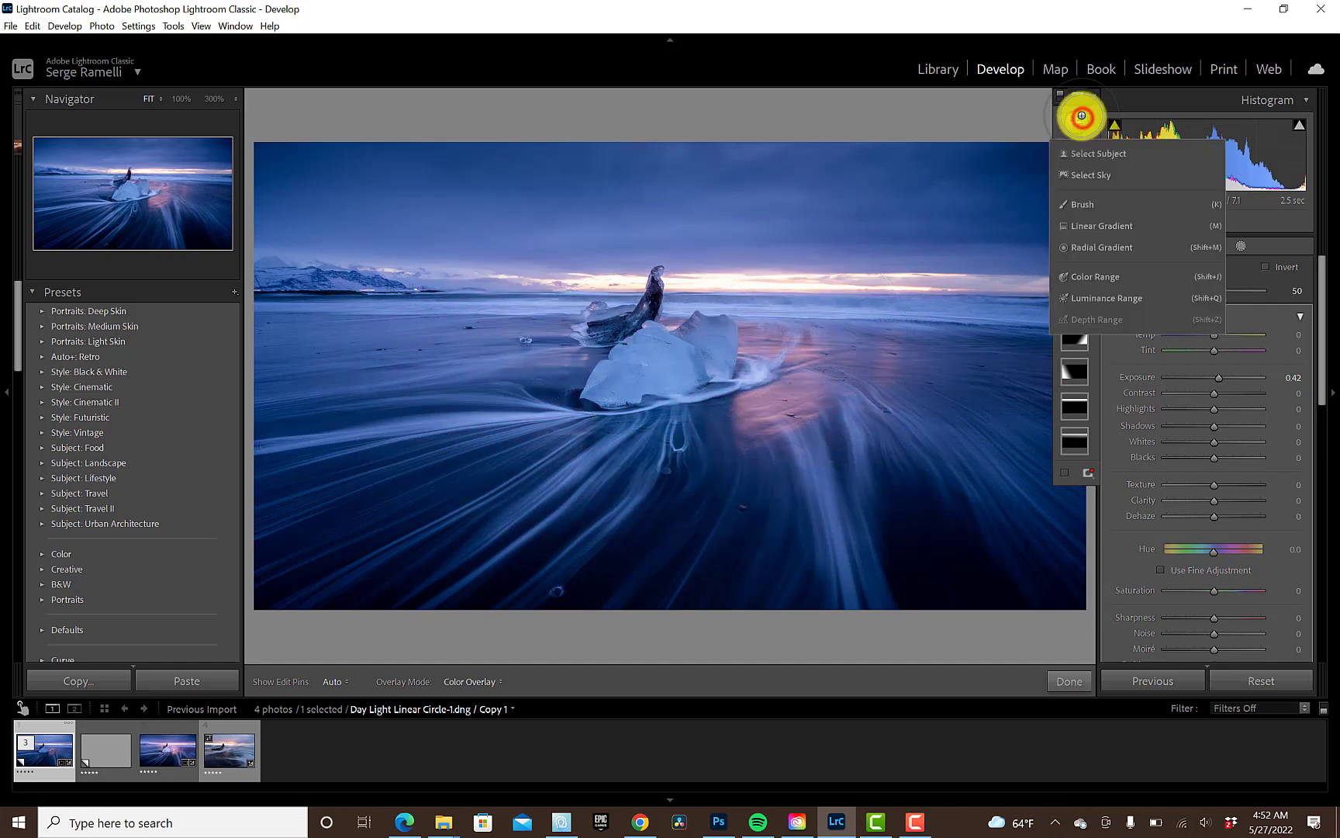
{"action": "left_click", "coordinate": [1093, 205]}
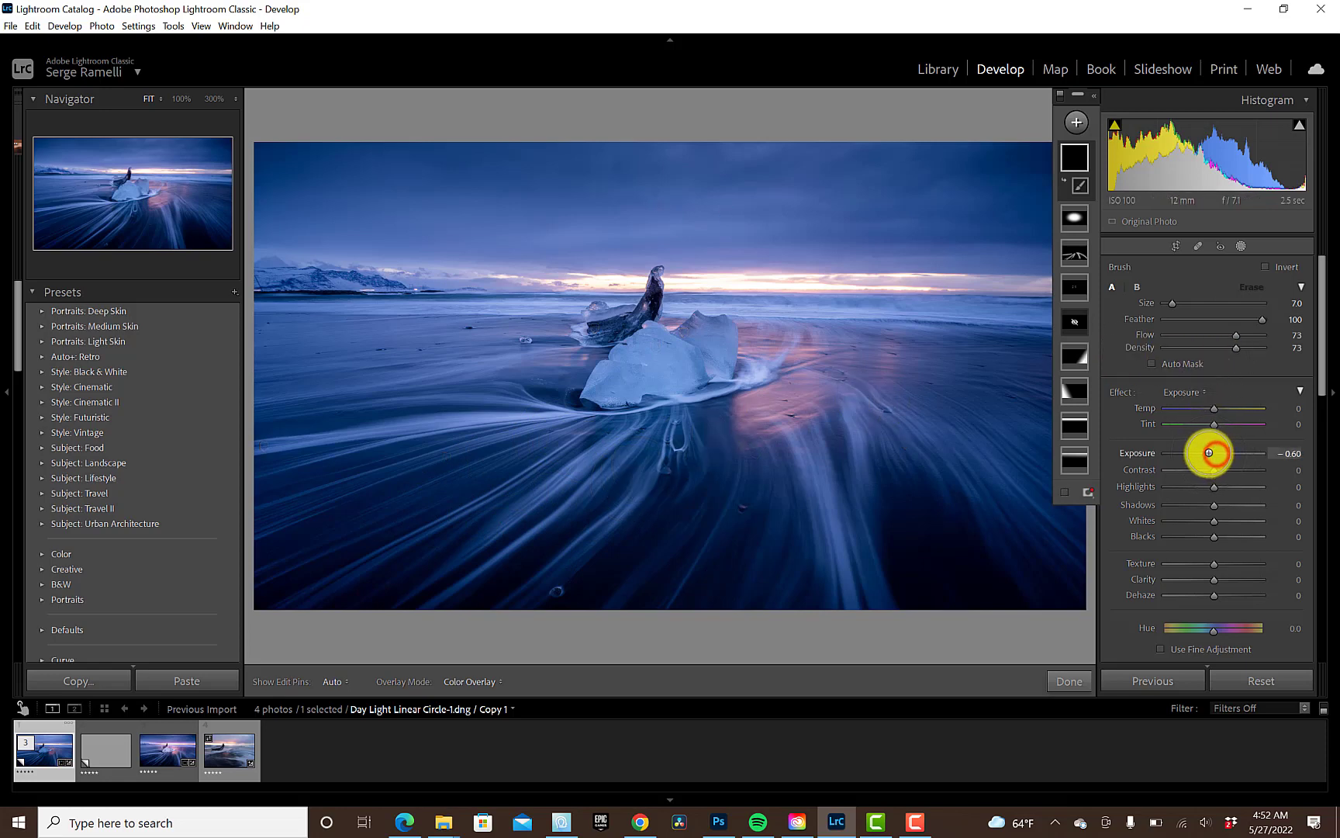
{"action": "left_click_drag", "start_coordinate": [1209, 453], "coordinate": [1205, 453]}
Step: Paint darkening strokes onto the photo, then ease the exposure to -0.51
{"action": "left_click", "coordinate": [513, 444]}
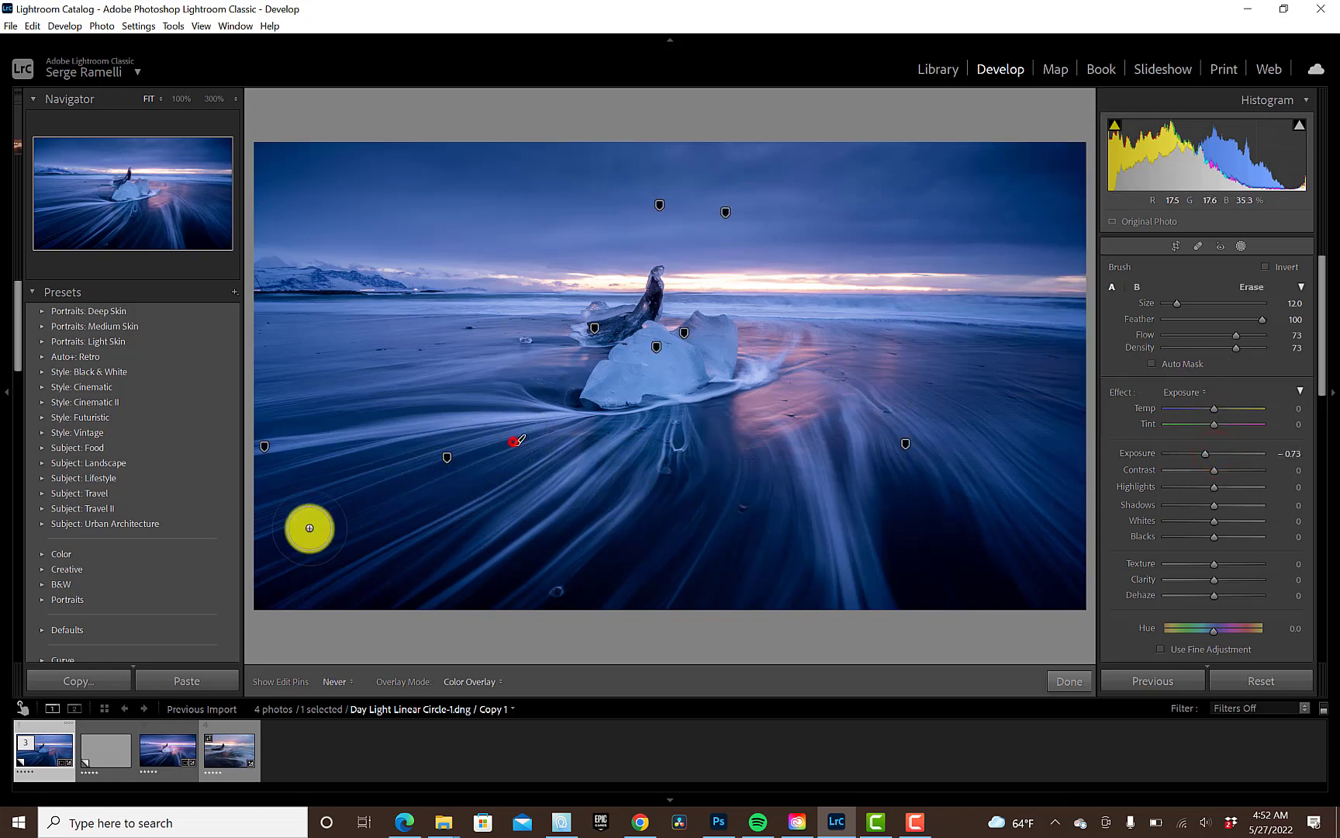
{"action": "left_click", "coordinate": [712, 455]}
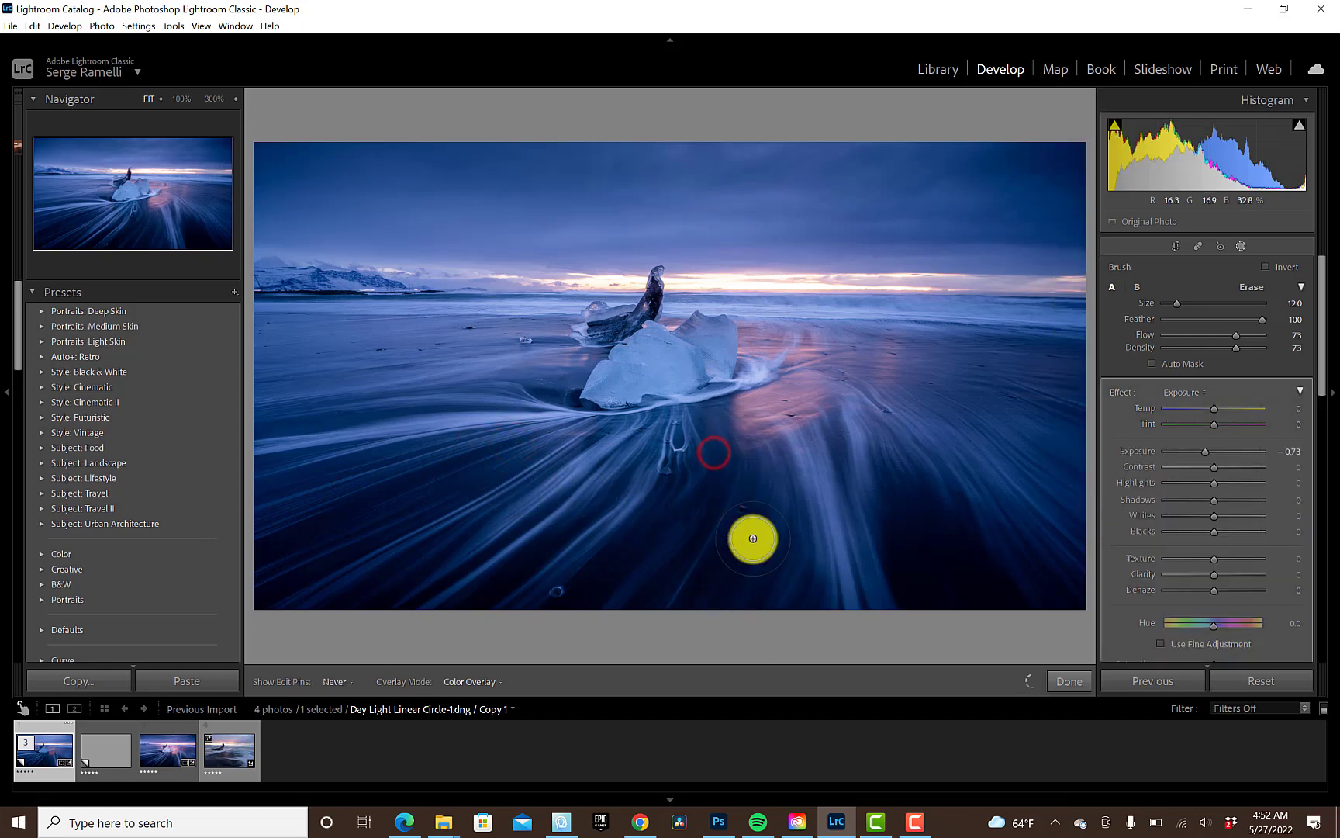
{"action": "key", "text": "h"}
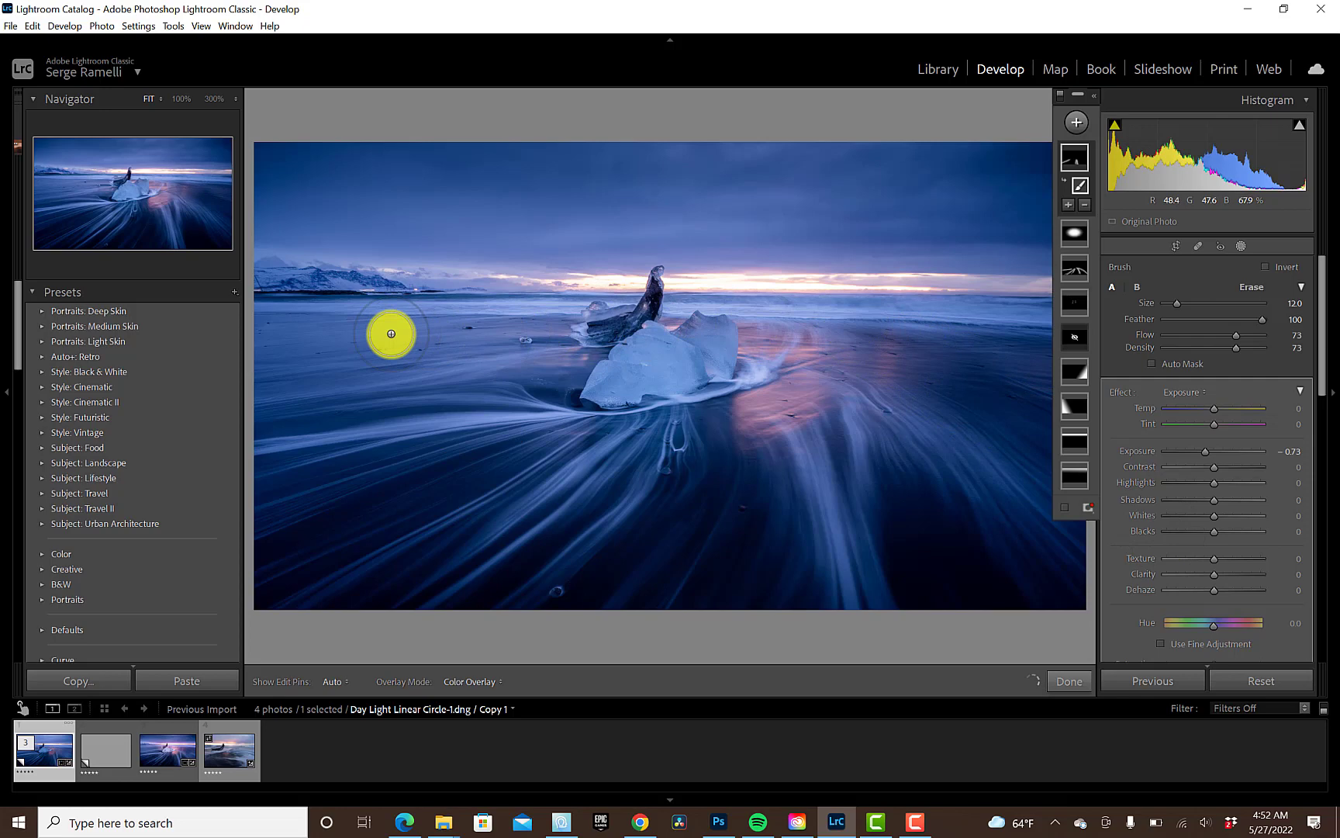
{"action": "left_click", "coordinate": [512, 334]}
{"action": "key", "text": "h"}
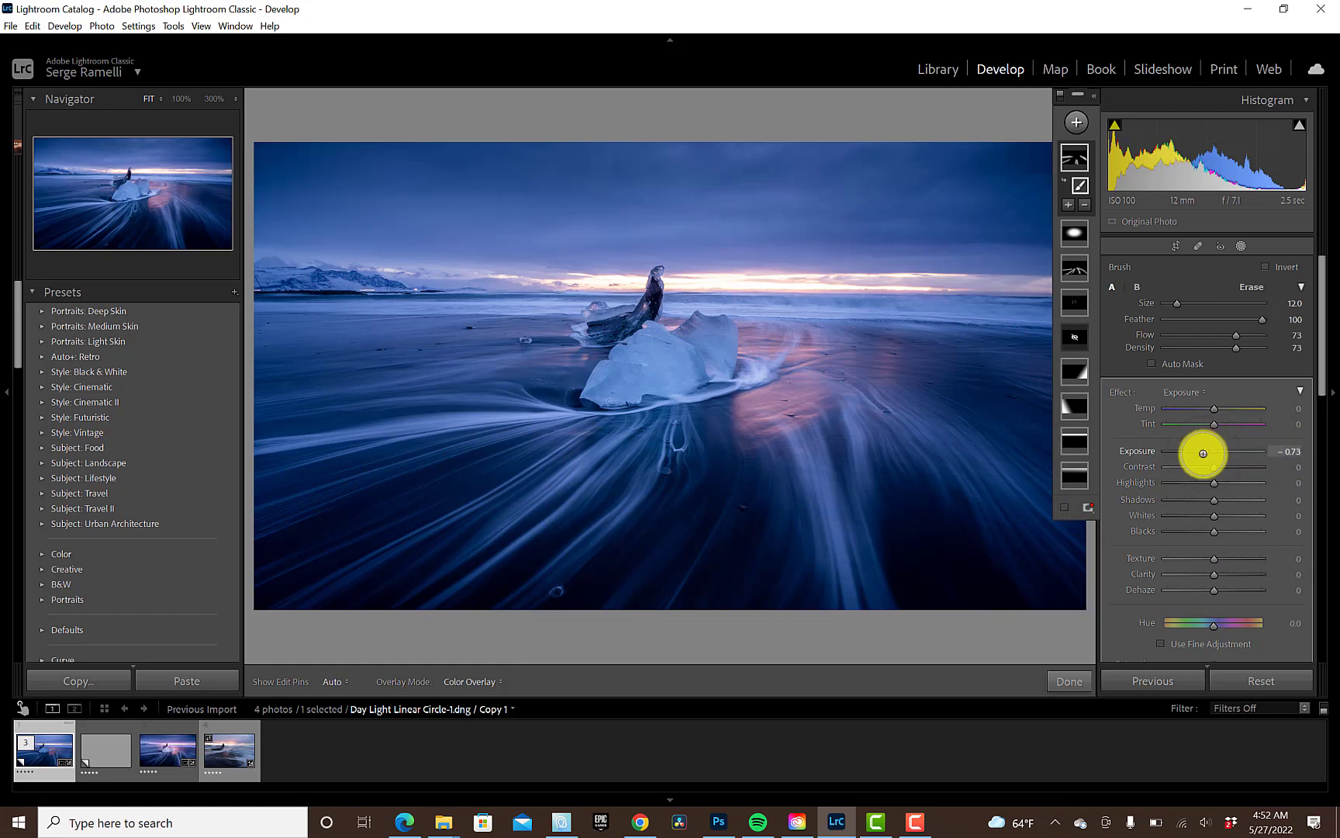
{"action": "left_click_drag", "start_coordinate": [1206, 453], "coordinate": [1207, 453]}
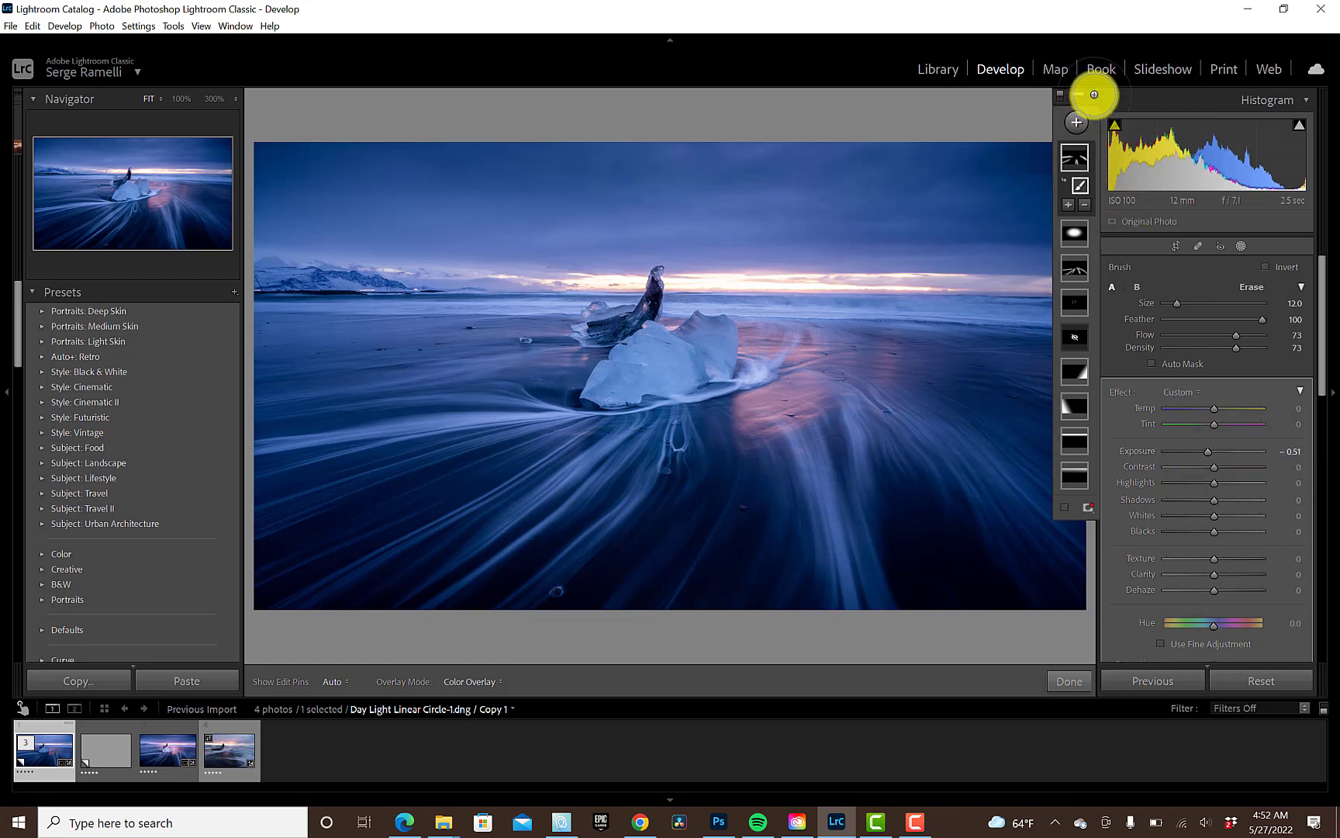
Step: Draw a radial gradient over the sunset horizon with Temp 18, Tint 15 and Saturation 46
{"action": "left_click", "coordinate": [1094, 95]}
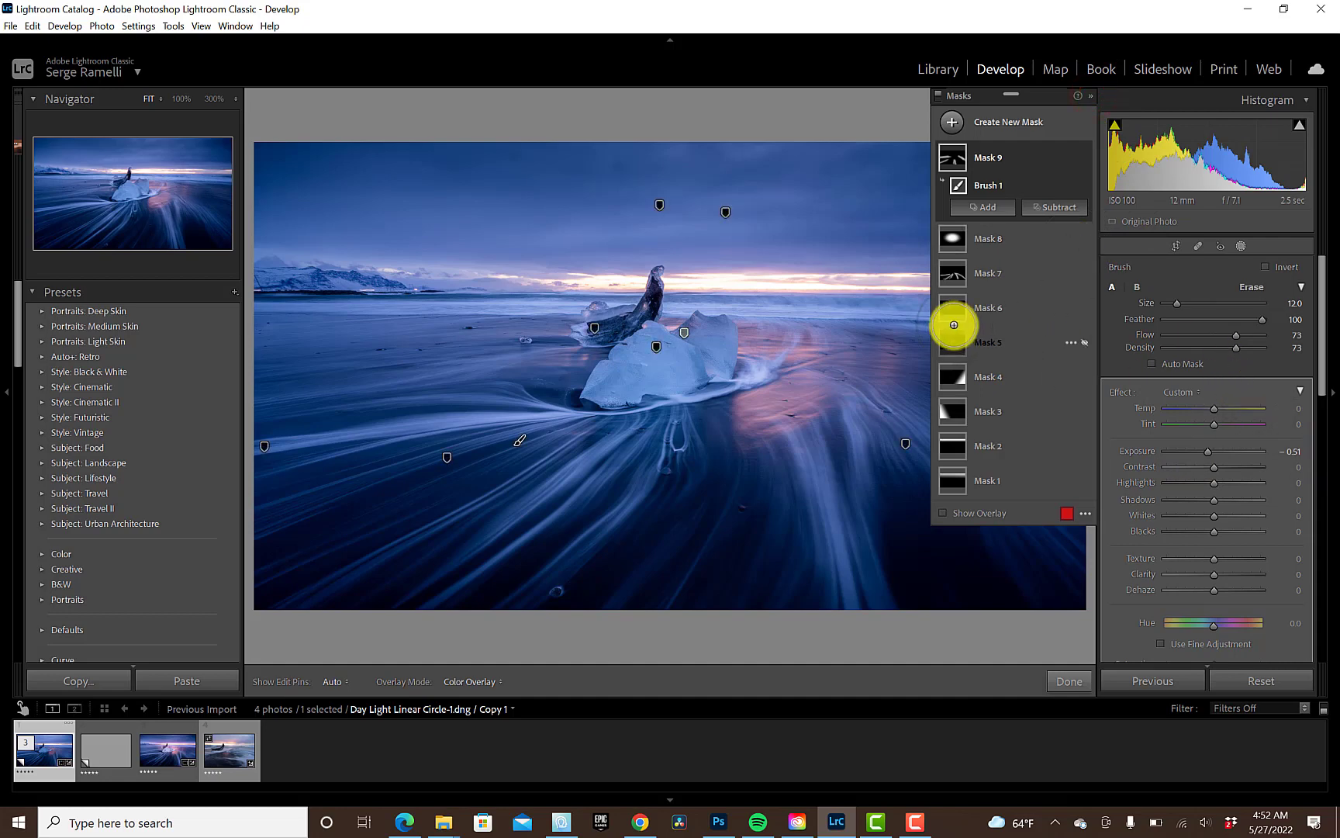
{"action": "left_click", "coordinate": [952, 119]}
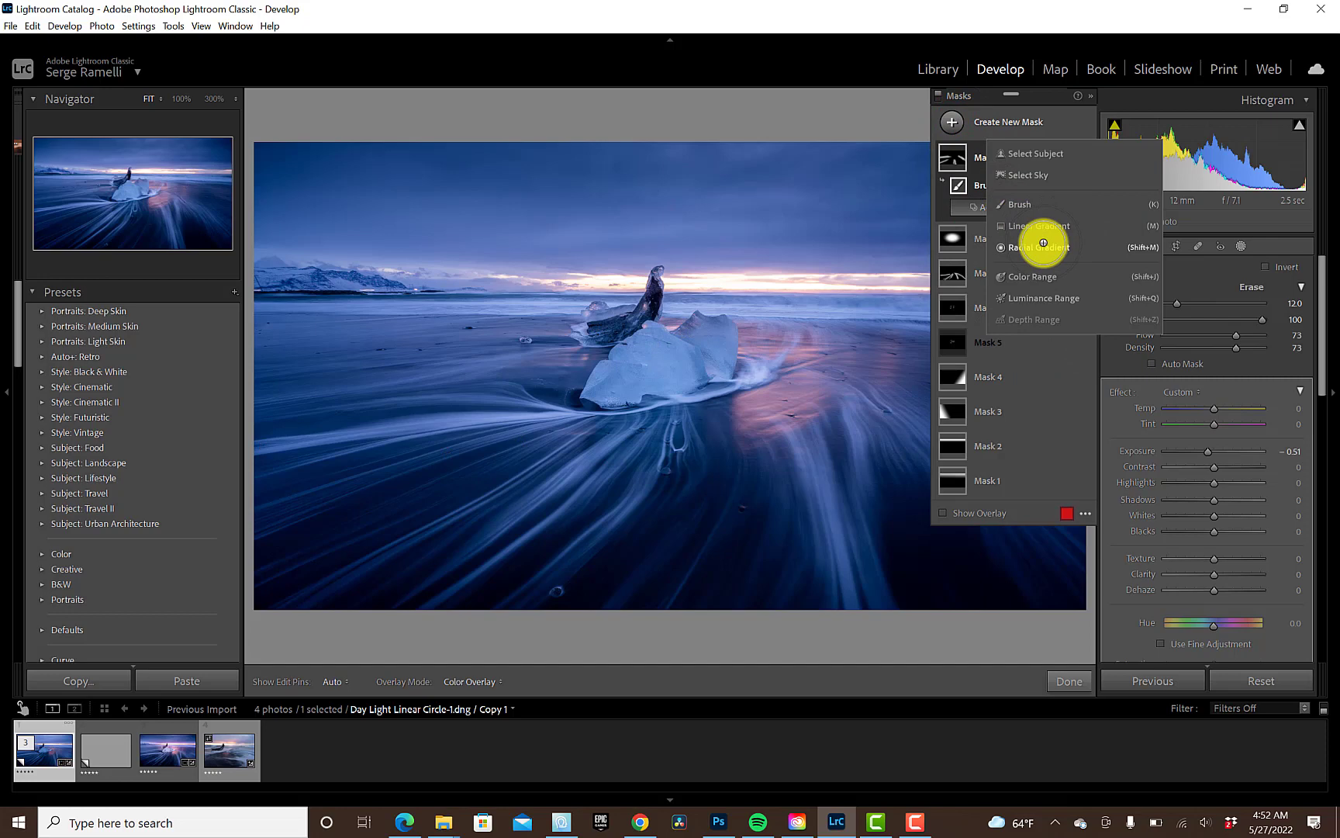
{"action": "left_click", "coordinate": [1040, 246]}
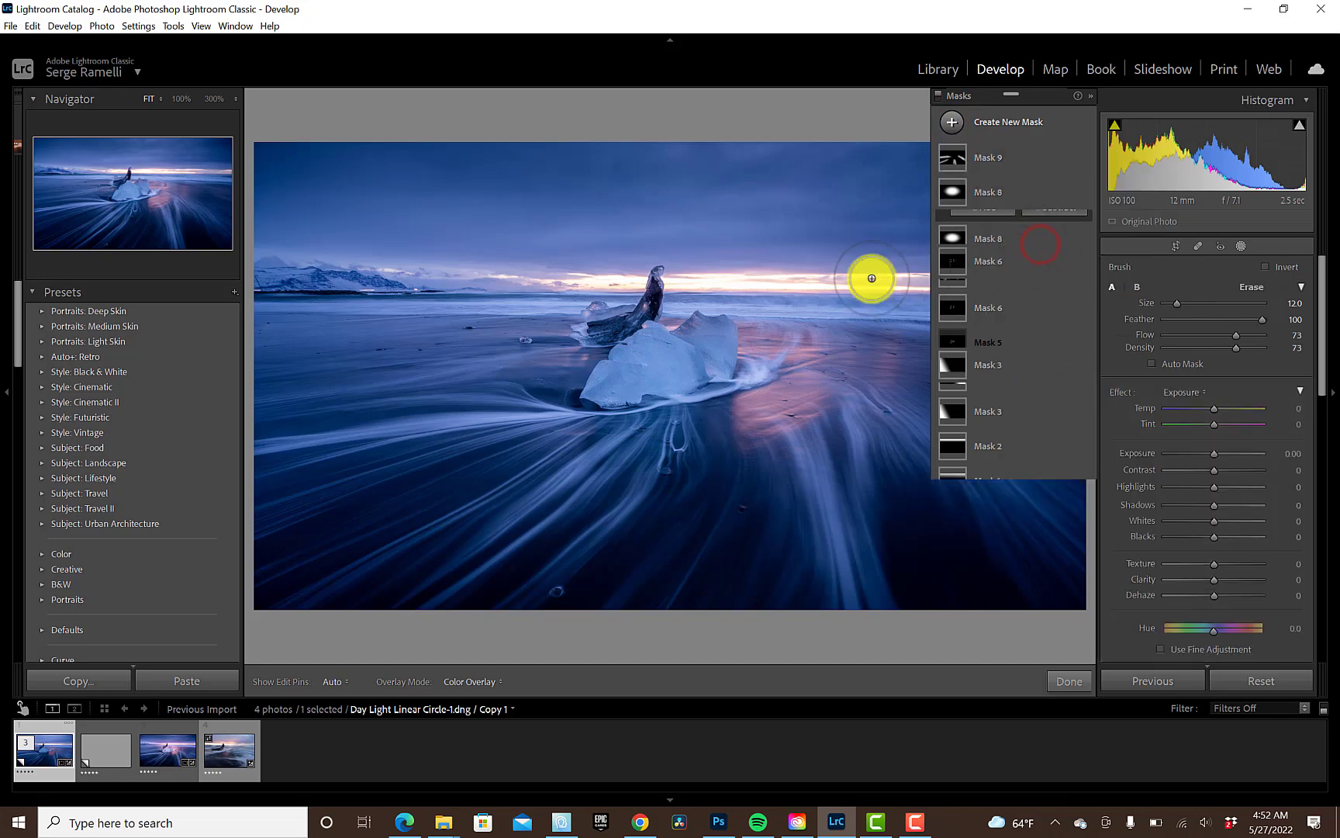
{"action": "left_click_drag", "start_coordinate": [763, 275], "coordinate": [1328, 388]}
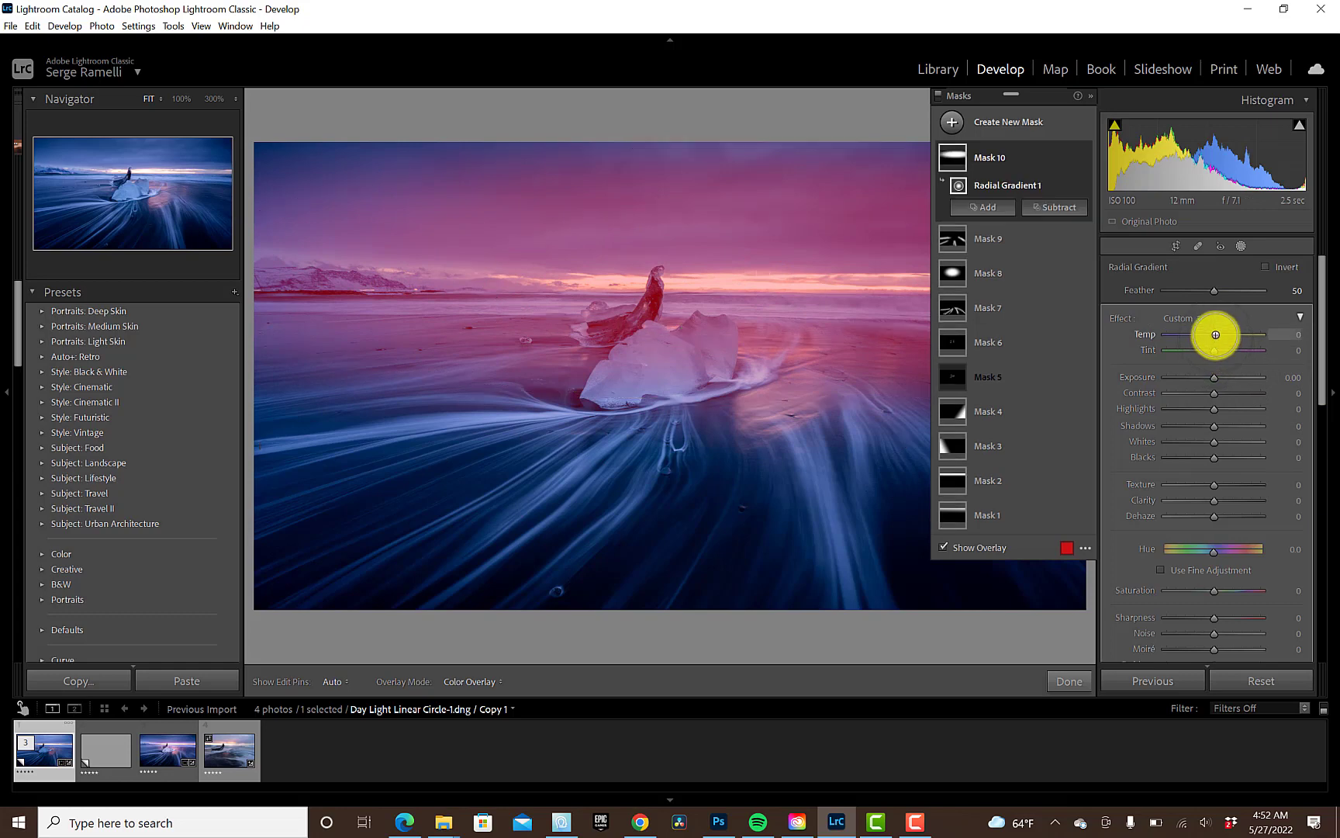
{"action": "left_click_drag", "start_coordinate": [1215, 349], "coordinate": [1218, 350]}
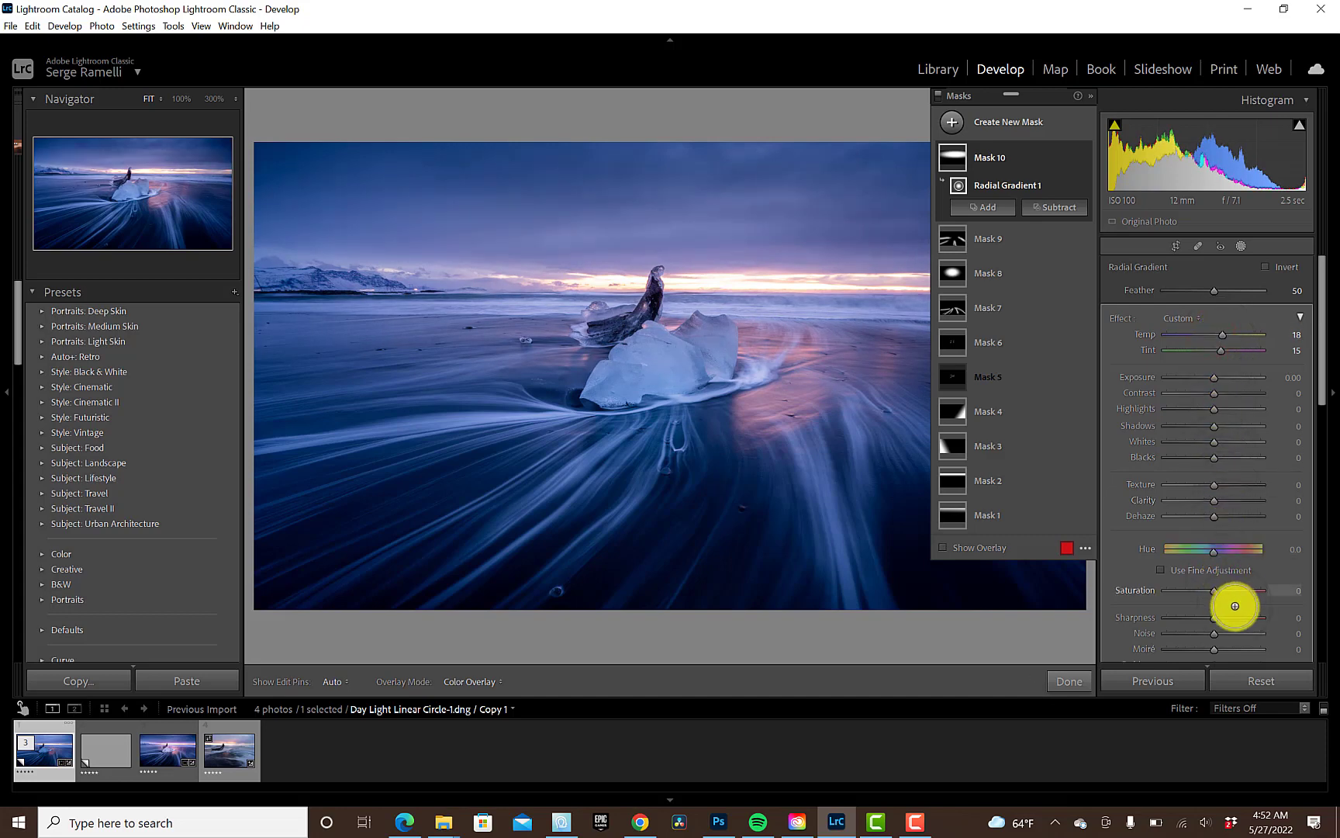
{"action": "left_click_drag", "start_coordinate": [1232, 590], "coordinate": [1235, 589]}
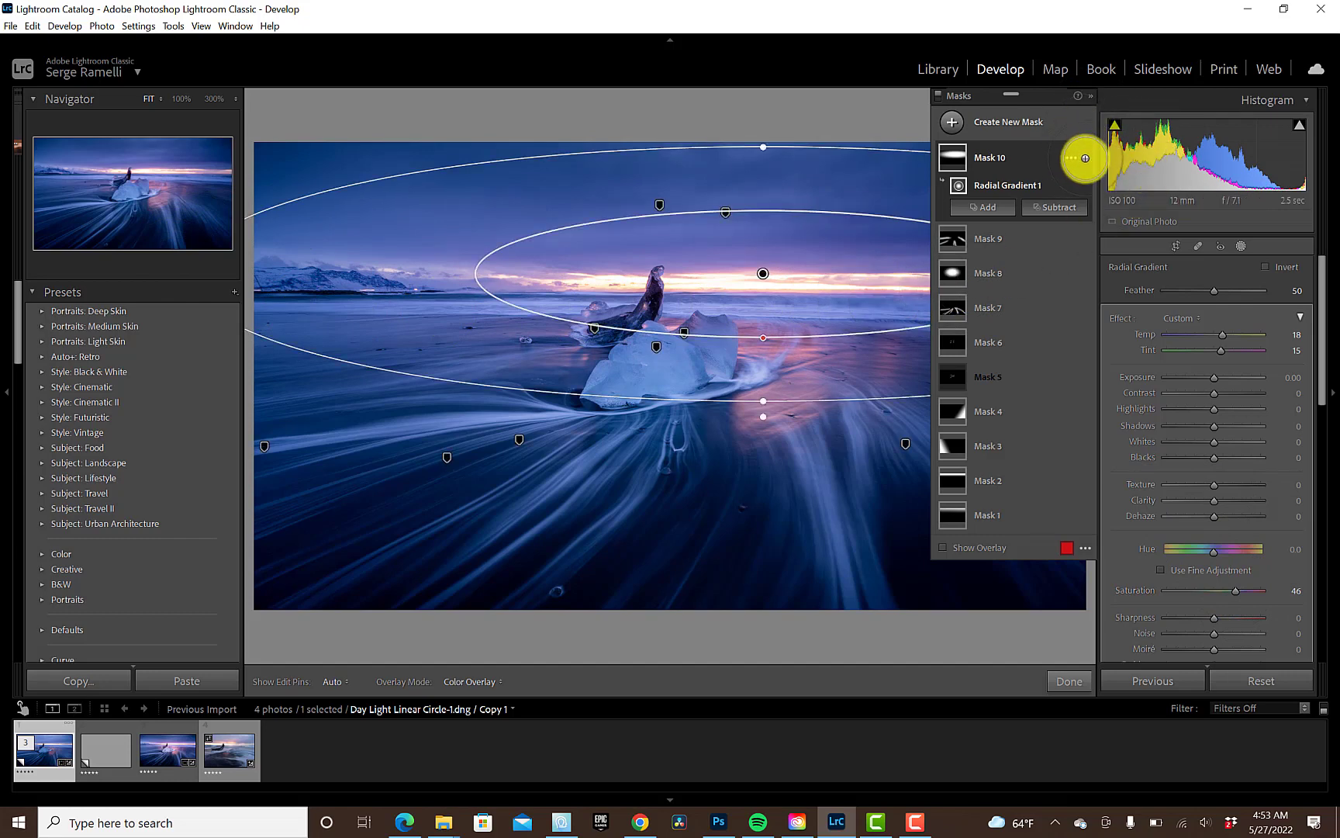
{"action": "left_click", "coordinate": [1084, 156]}
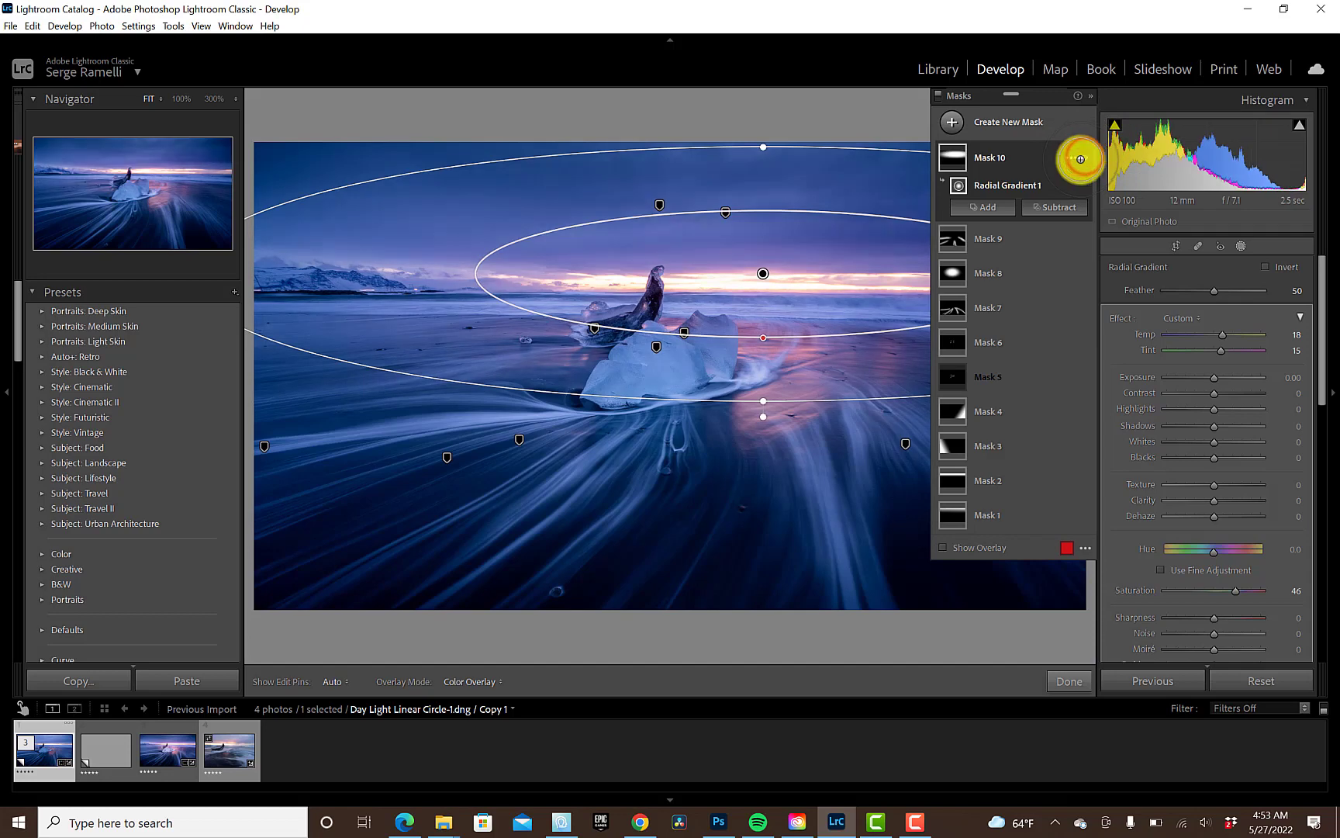
Step: Create a virtual copy of the photo from the filmstrip
{"action": "left_click", "coordinate": [1090, 95]}
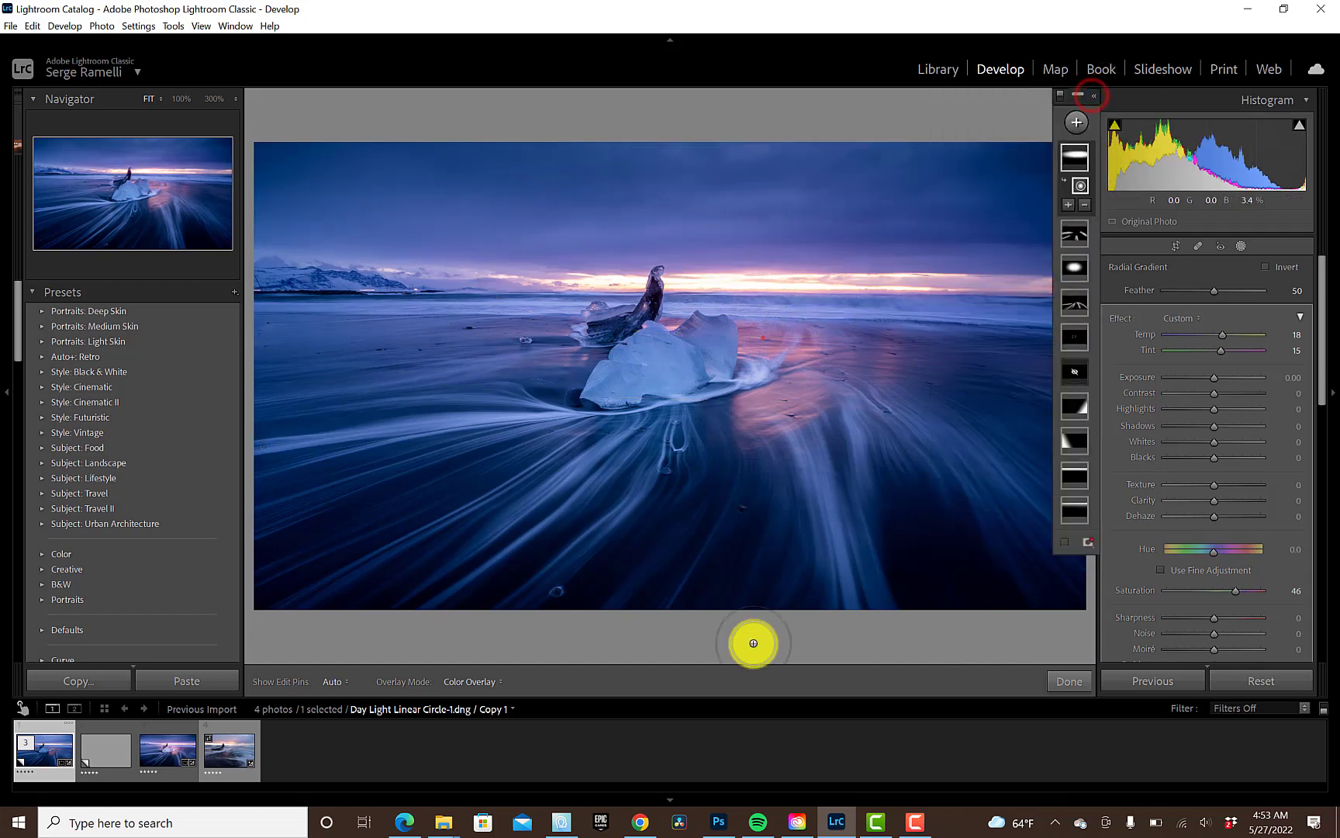
{"action": "right_click", "coordinate": [46, 722]}
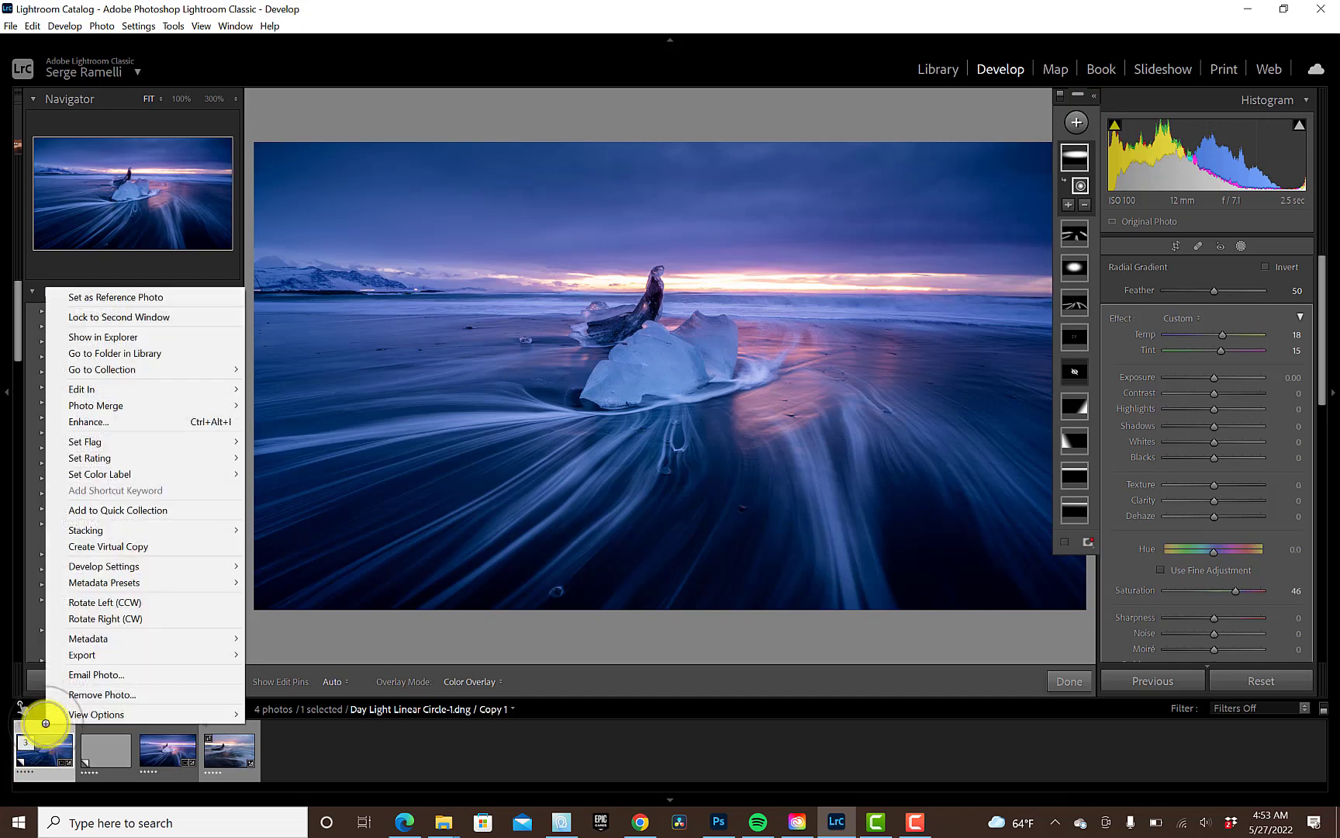
{"action": "left_click", "coordinate": [124, 541]}
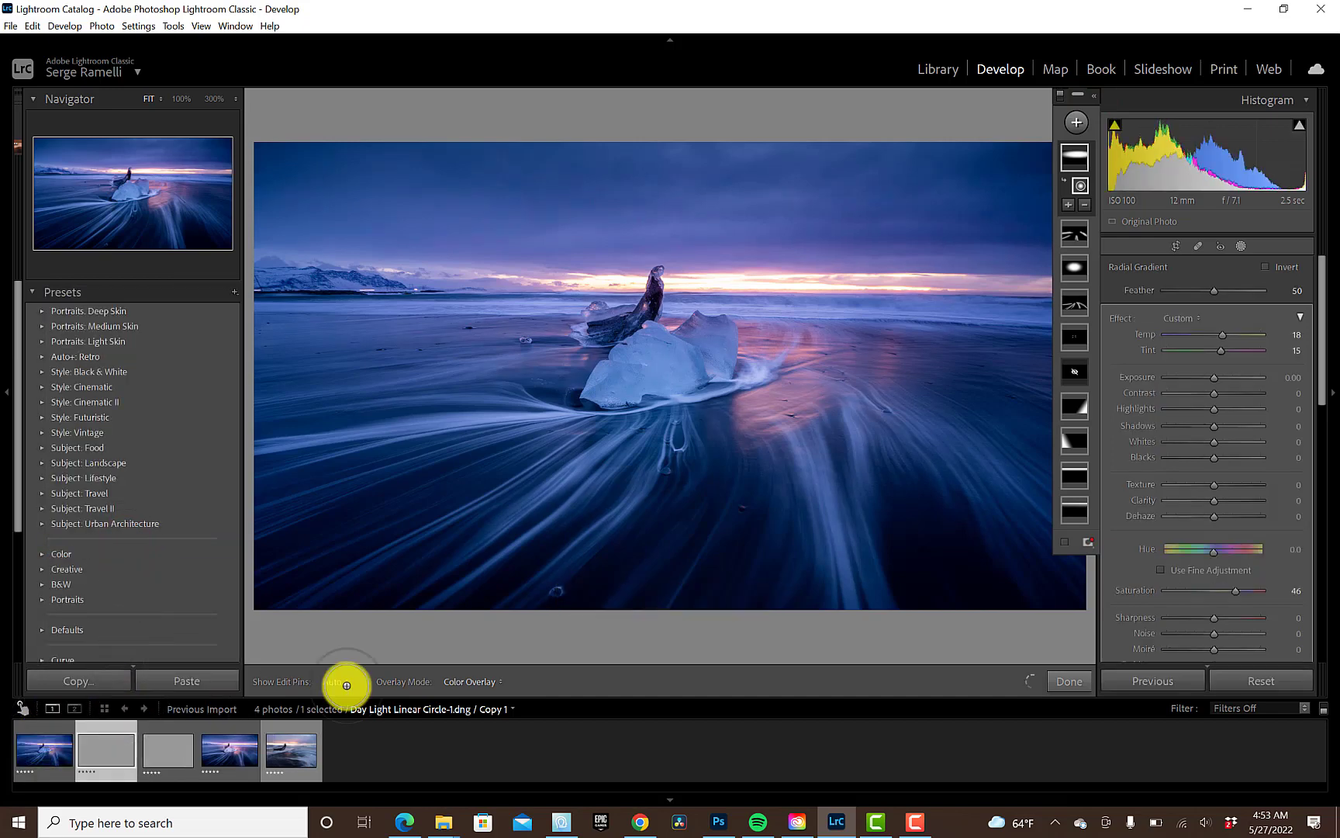
Step: Delete all masks from the new Copy 3
{"action": "left_click", "coordinate": [1095, 95]}
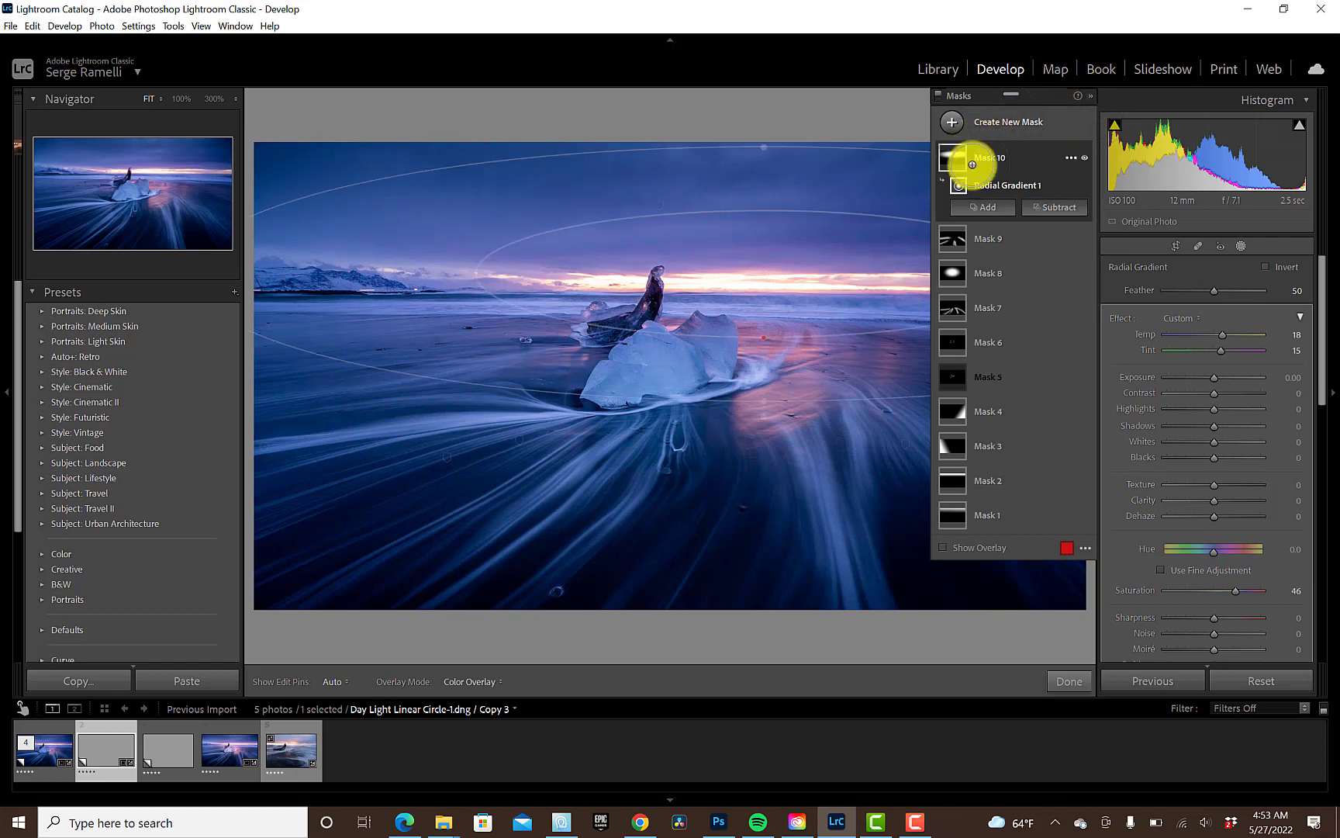
{"action": "right_click", "coordinate": [1070, 157]}
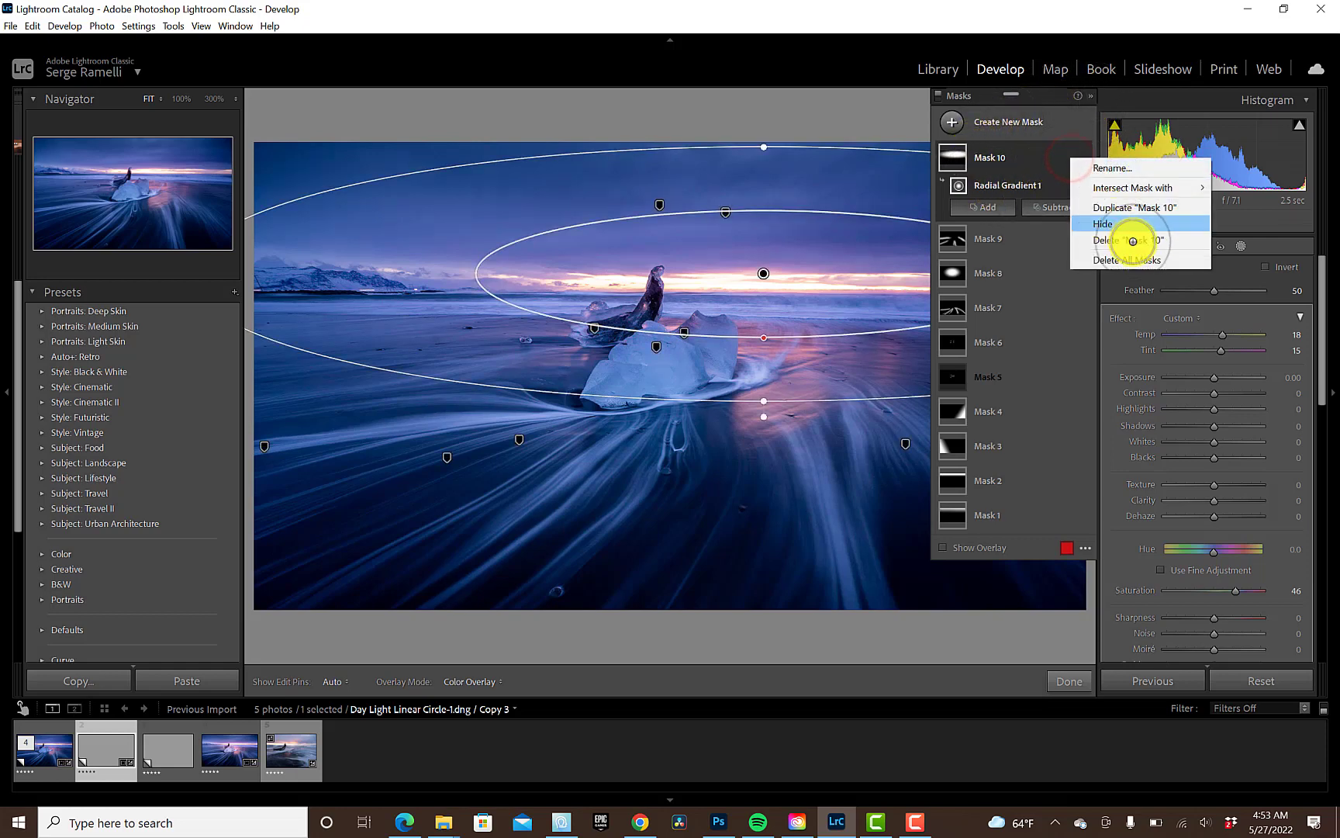
{"action": "left_click", "coordinate": [1122, 256]}
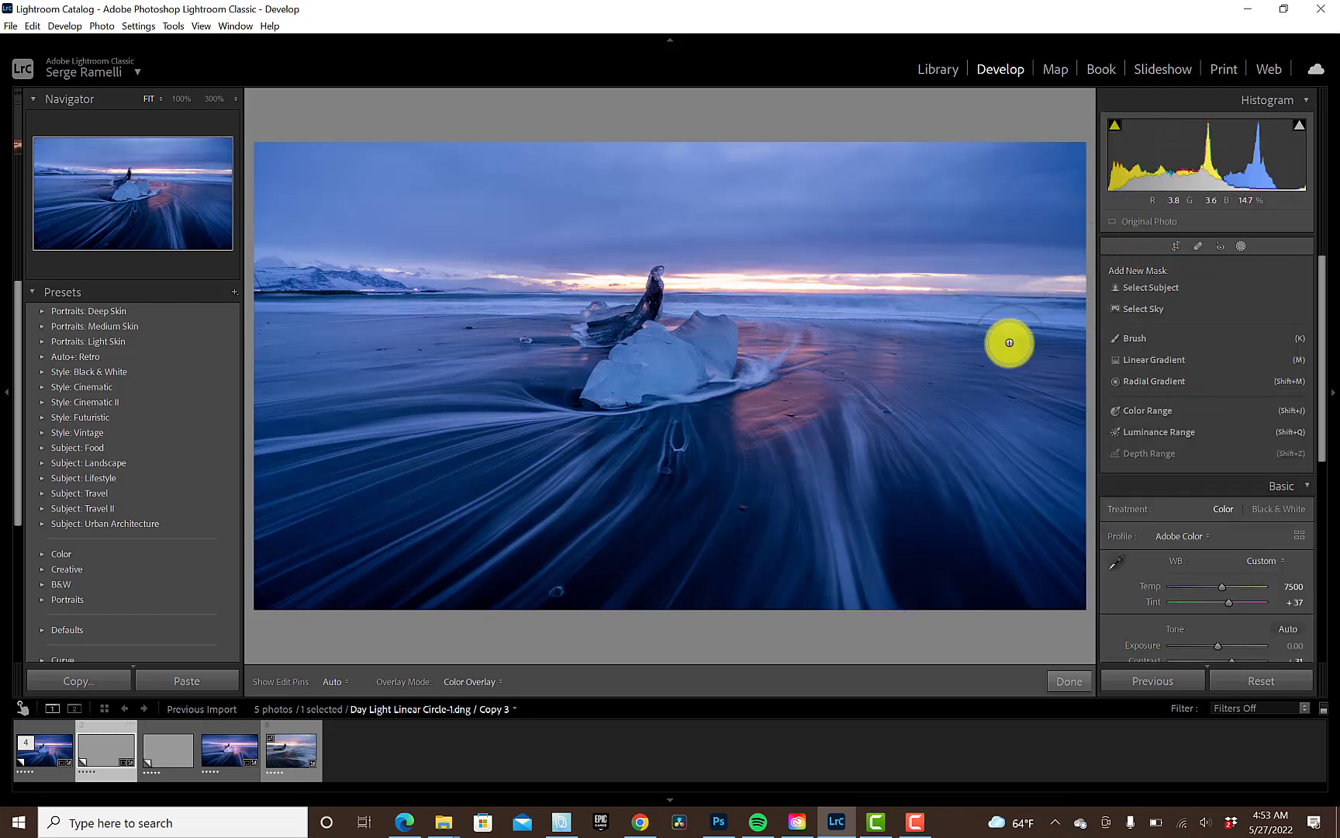
Step: Compare Copy 3 with the third and first photos in the filmstrip
{"action": "left_click", "coordinate": [174, 762]}
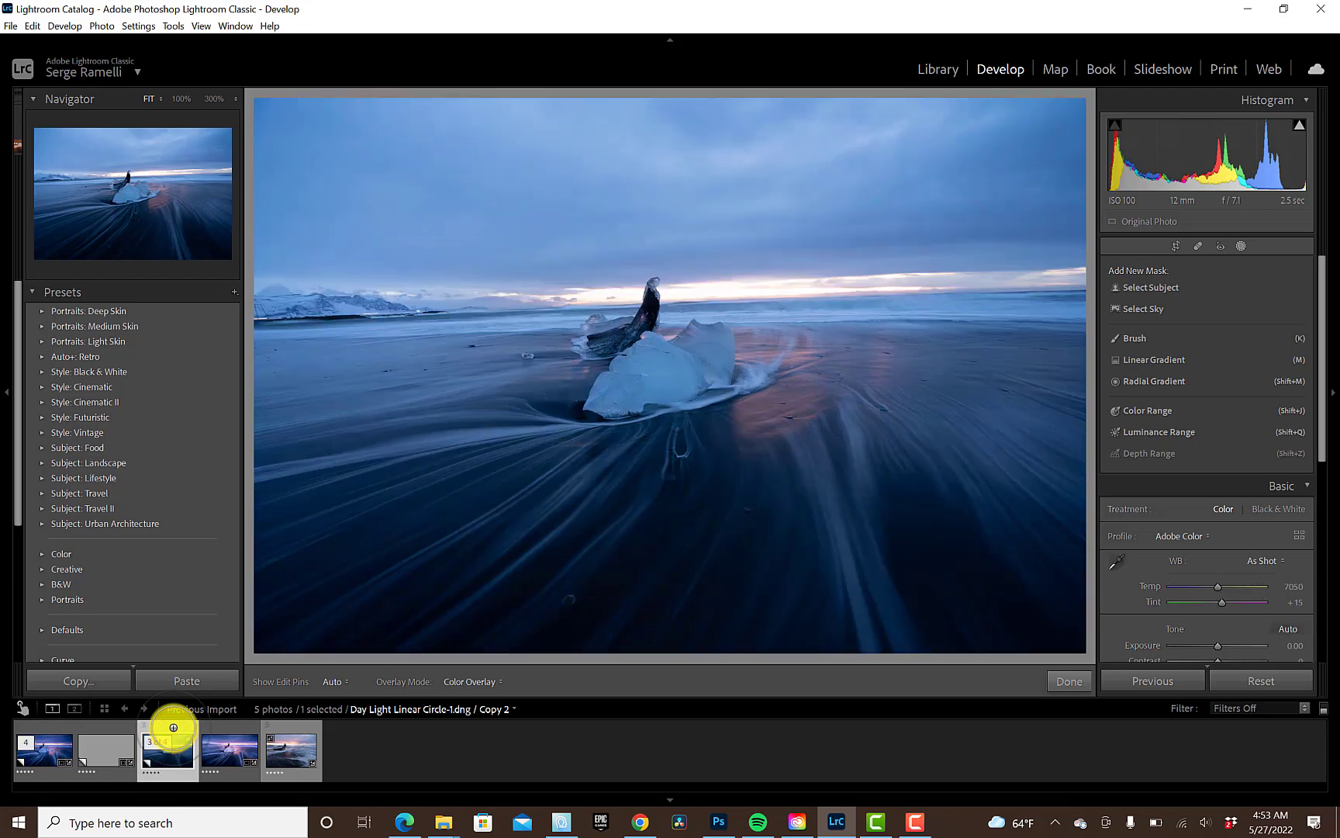
{"action": "left_click", "coordinate": [108, 729]}
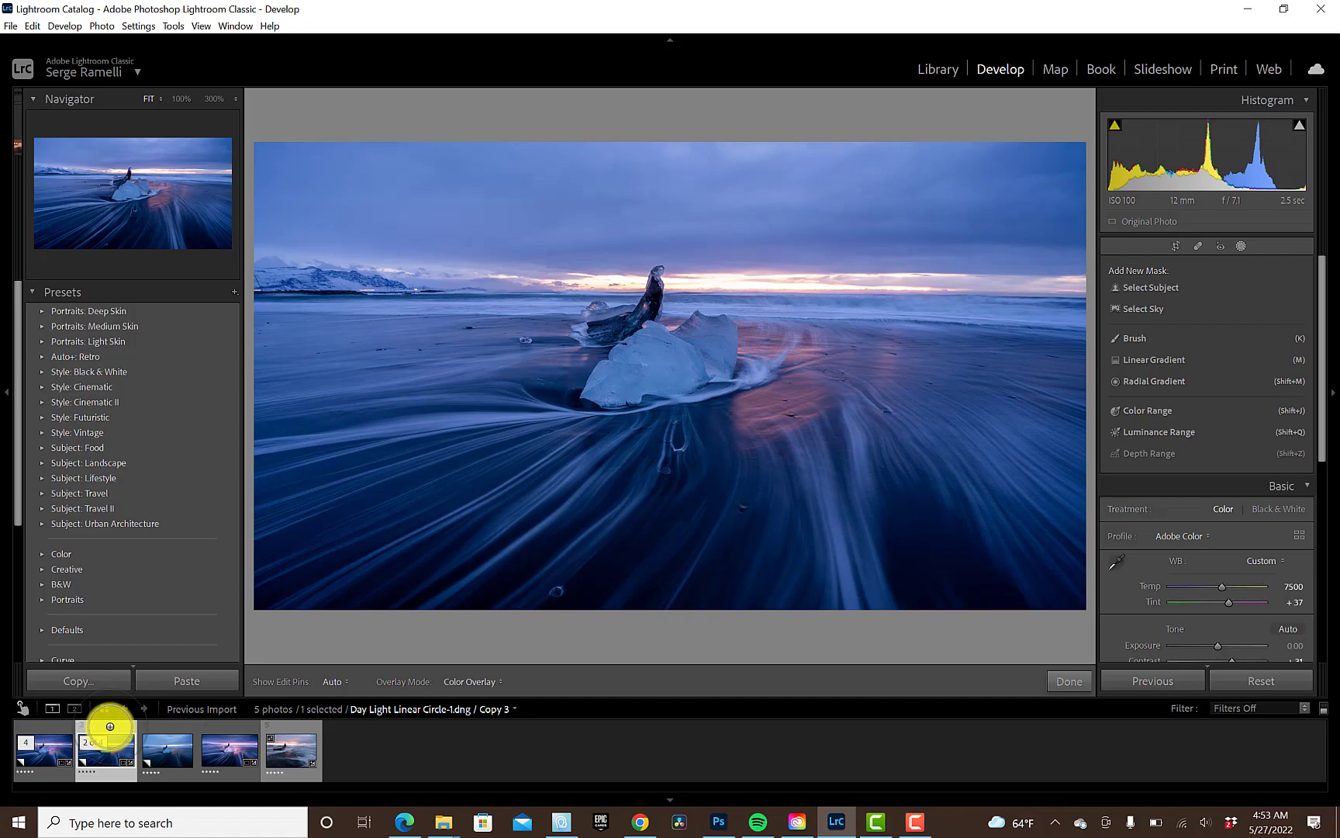
{"action": "left_click", "coordinate": [37, 726]}
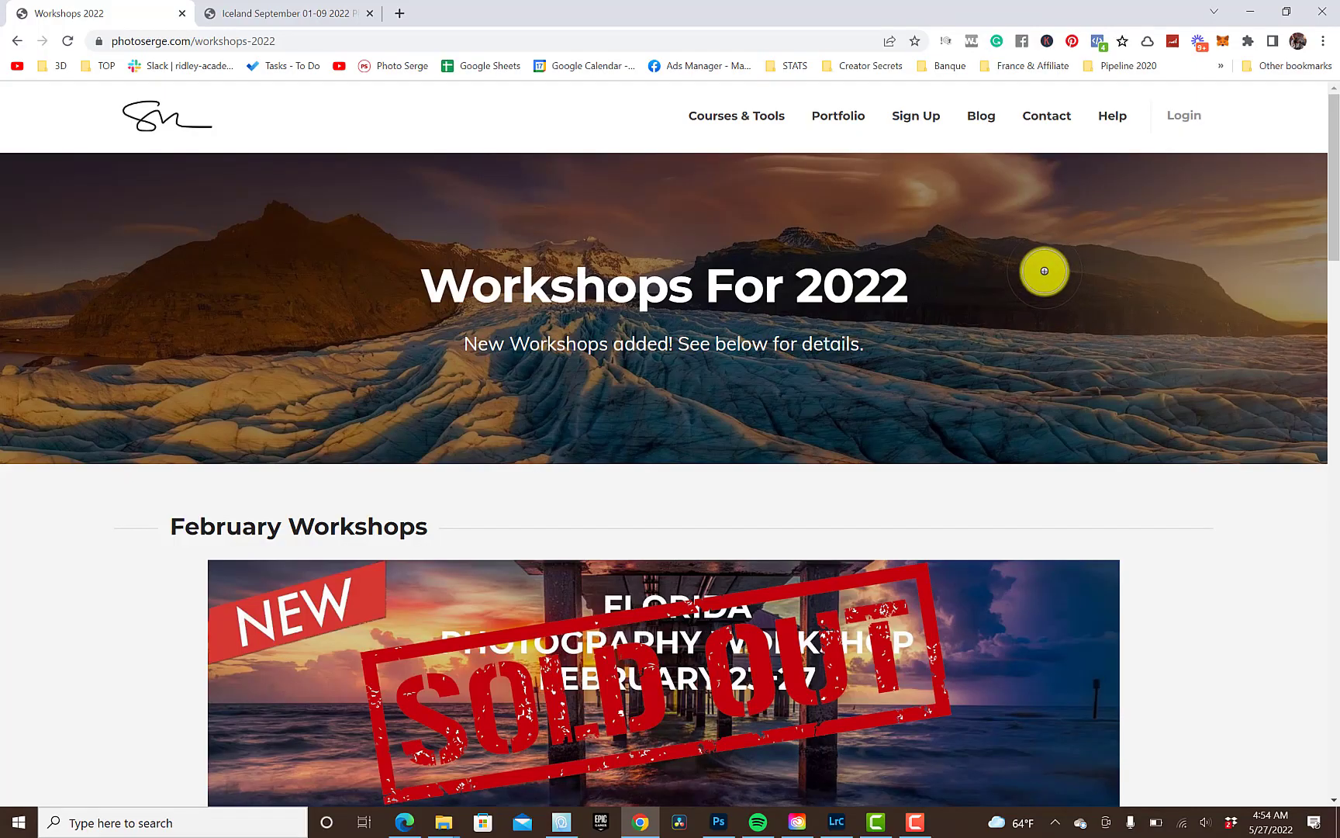
Step: Scroll down to the new September 01-09 Iceland workshop showing 3 seats left
{"action": "scroll", "coordinate": [1045, 271], "scroll_direction": "down", "scroll_amount": 15}
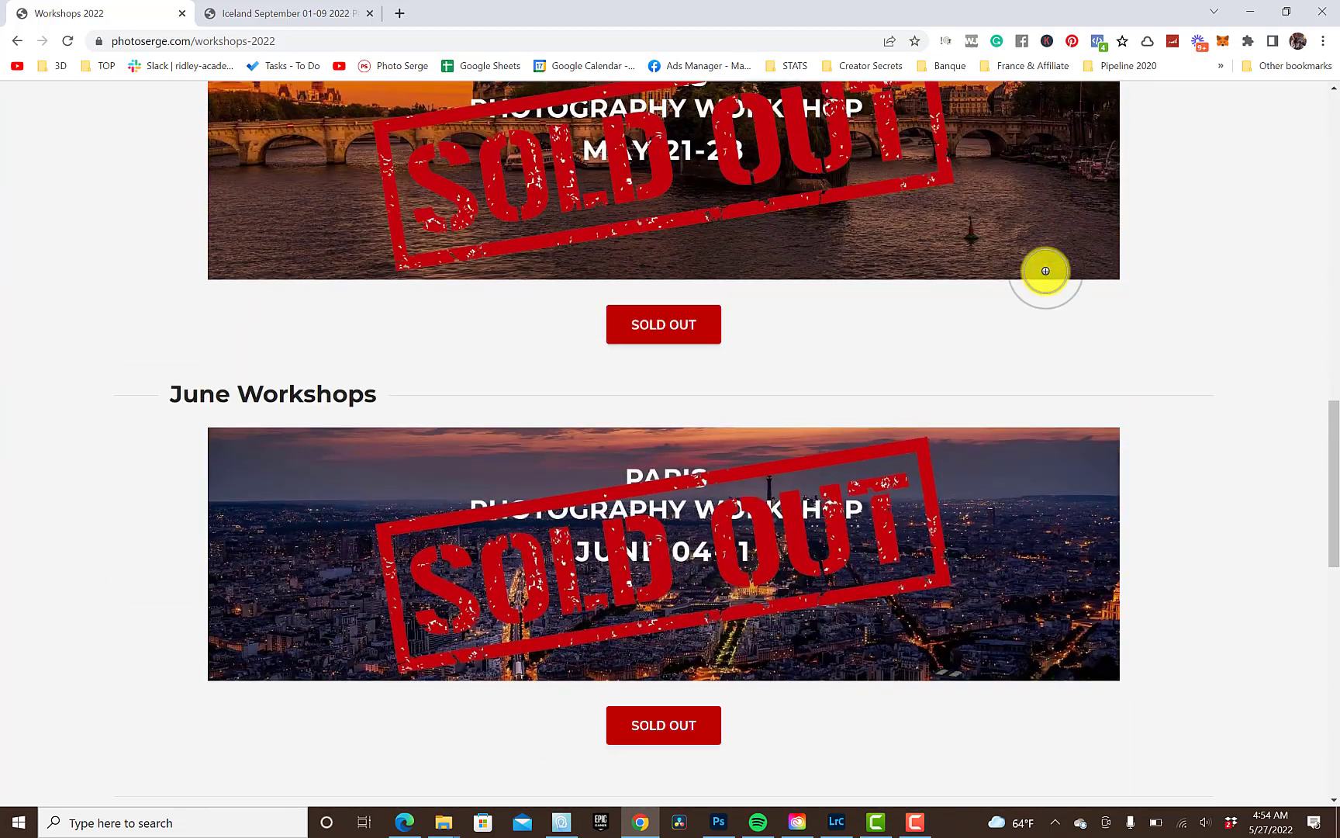
{"action": "scroll", "coordinate": [1045, 271], "scroll_direction": "down", "scroll_amount": 13}
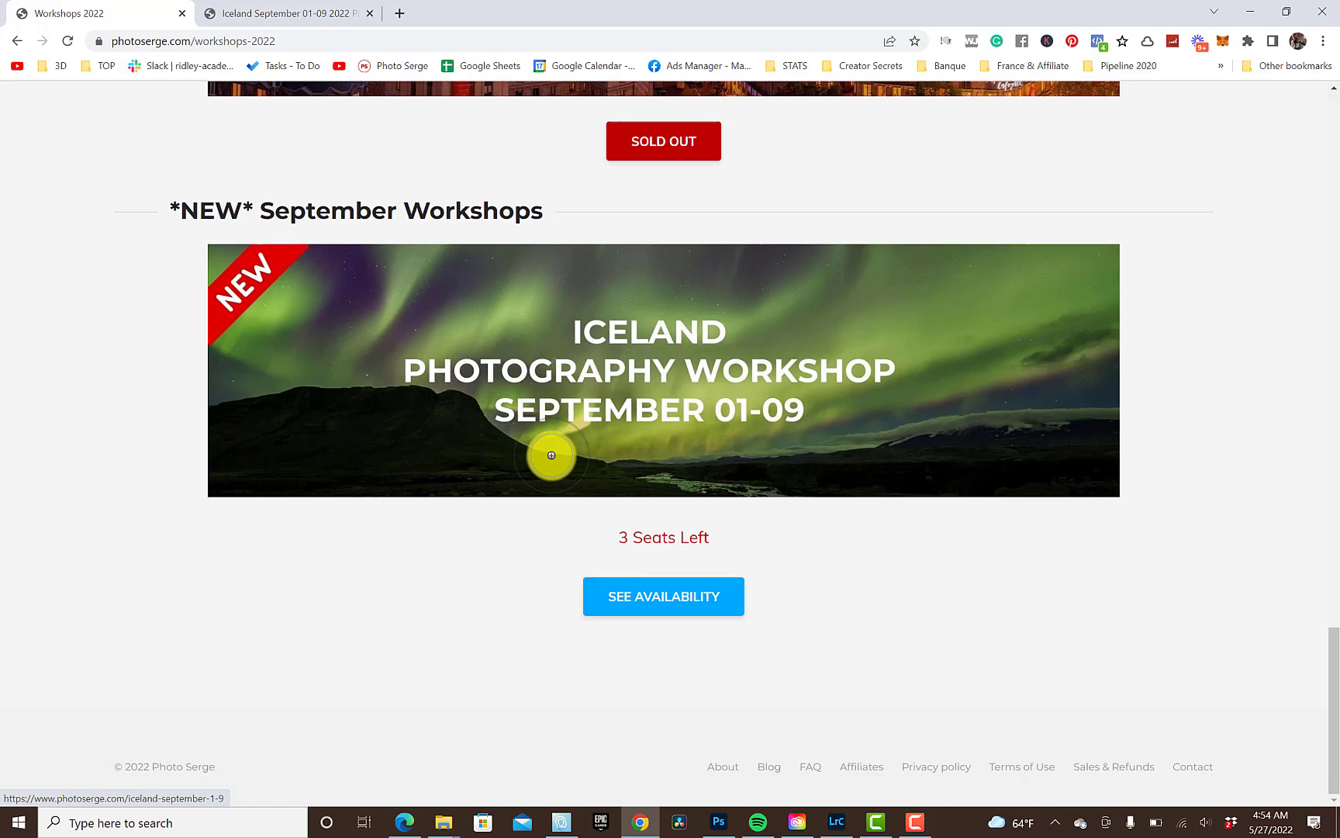
{"action": "left_click", "coordinate": [310, 11]}
{"action": "scroll", "coordinate": [1012, 364], "scroll_direction": "down", "scroll_amount": 4}
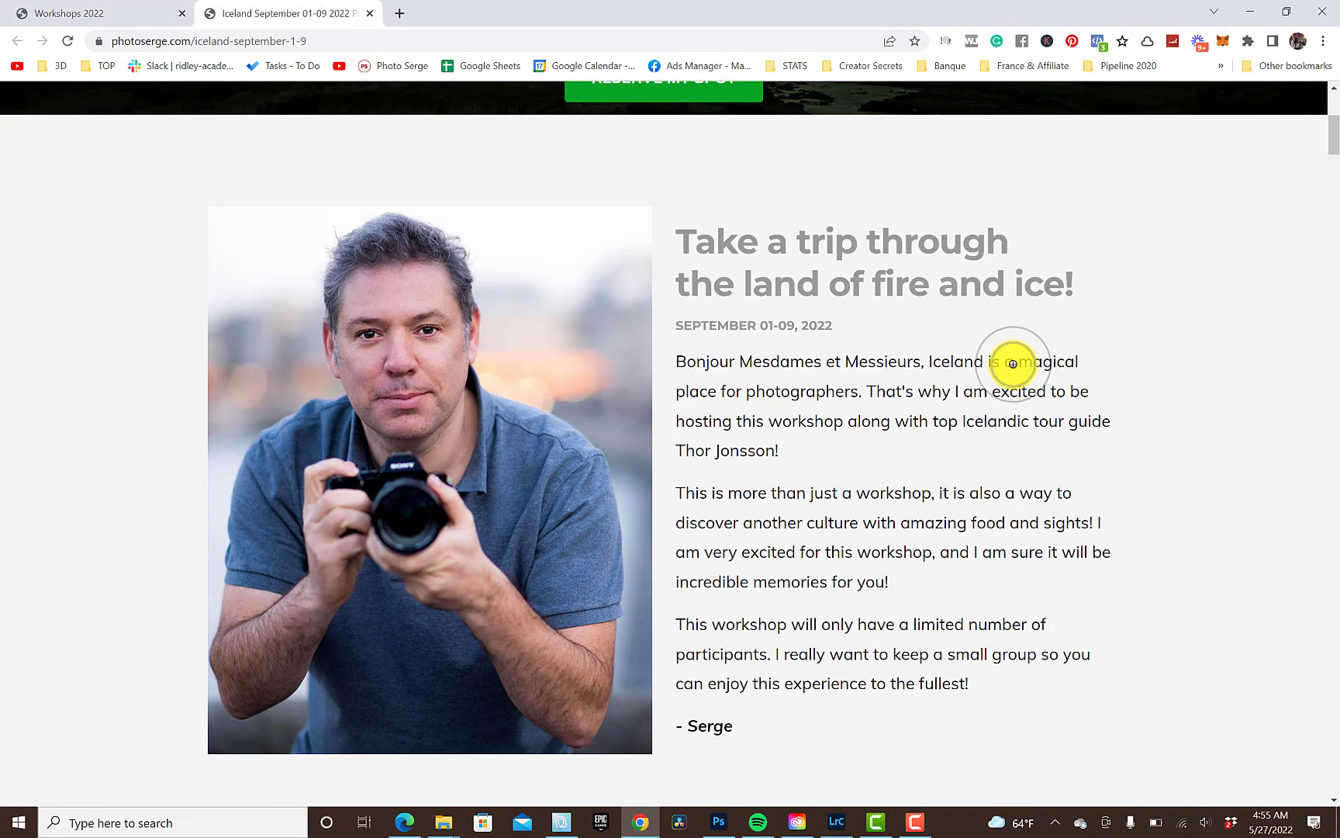
{"action": "scroll", "coordinate": [1013, 364], "scroll_direction": "down", "scroll_amount": 7}
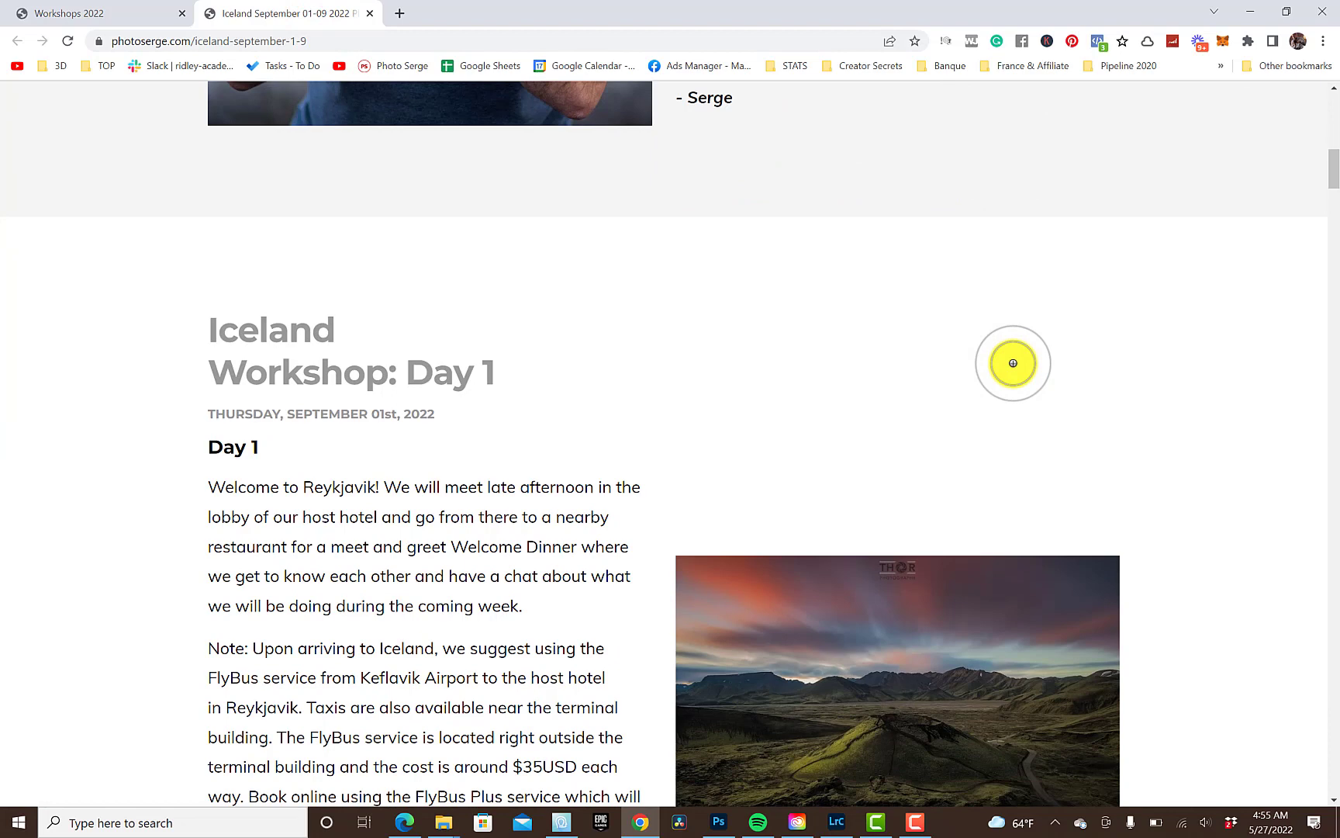
{"action": "scroll", "coordinate": [1013, 363], "scroll_direction": "down", "scroll_amount": 2}
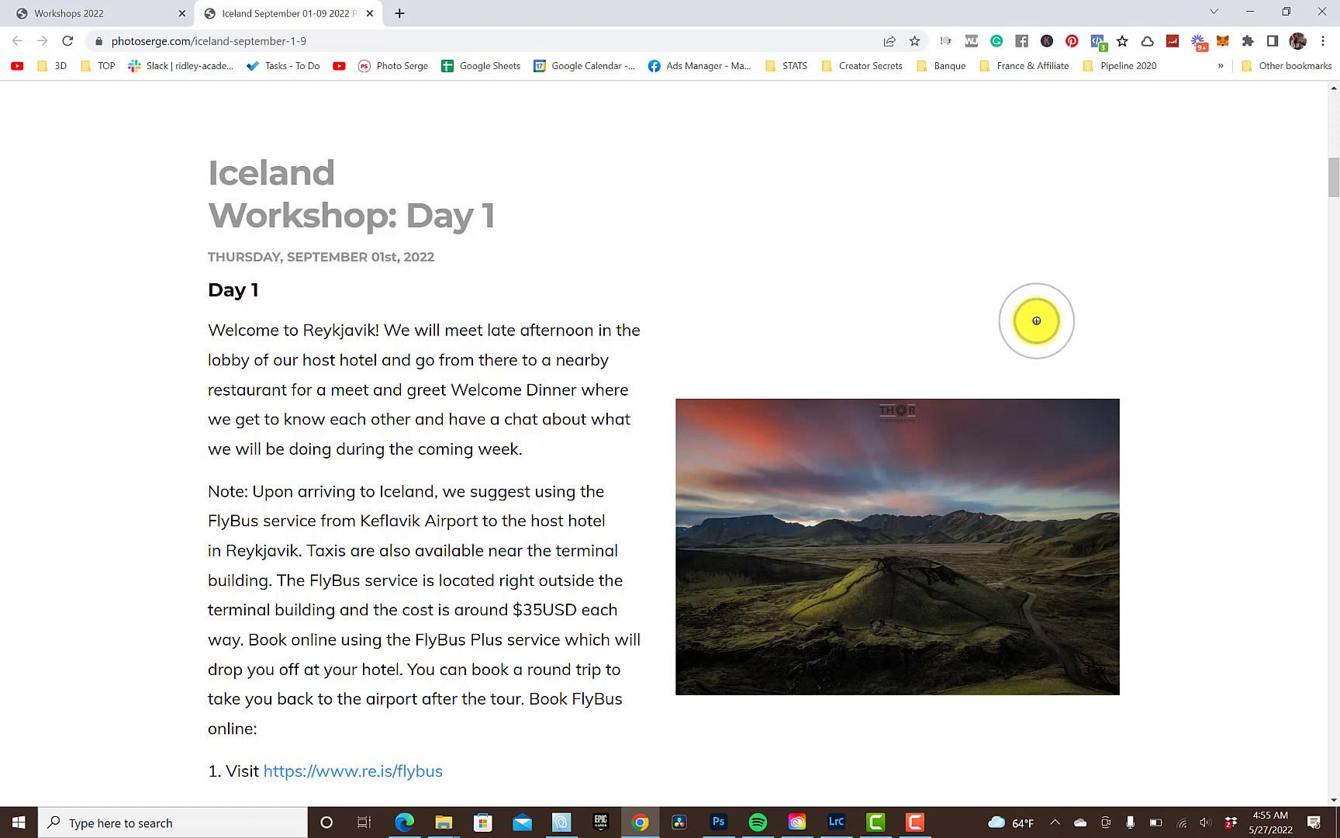
{"action": "scroll", "coordinate": [1028, 322], "scroll_direction": "down", "scroll_amount": 3}
{"action": "scroll", "coordinate": [1037, 320], "scroll_direction": "up", "scroll_amount": 3}
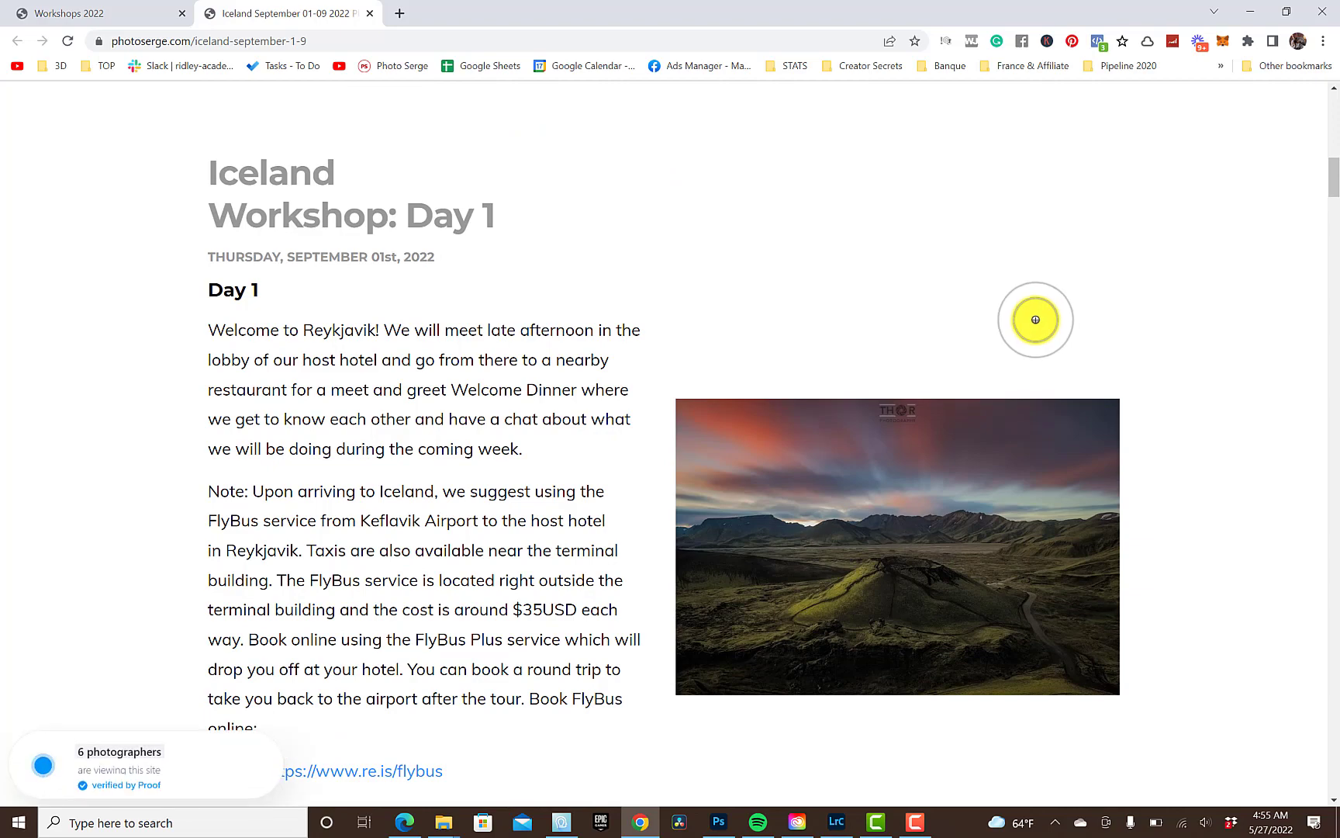
{"action": "scroll", "coordinate": [1037, 319], "scroll_direction": "down", "scroll_amount": 5}
{"action": "scroll", "coordinate": [1036, 319], "scroll_direction": "down", "scroll_amount": 3}
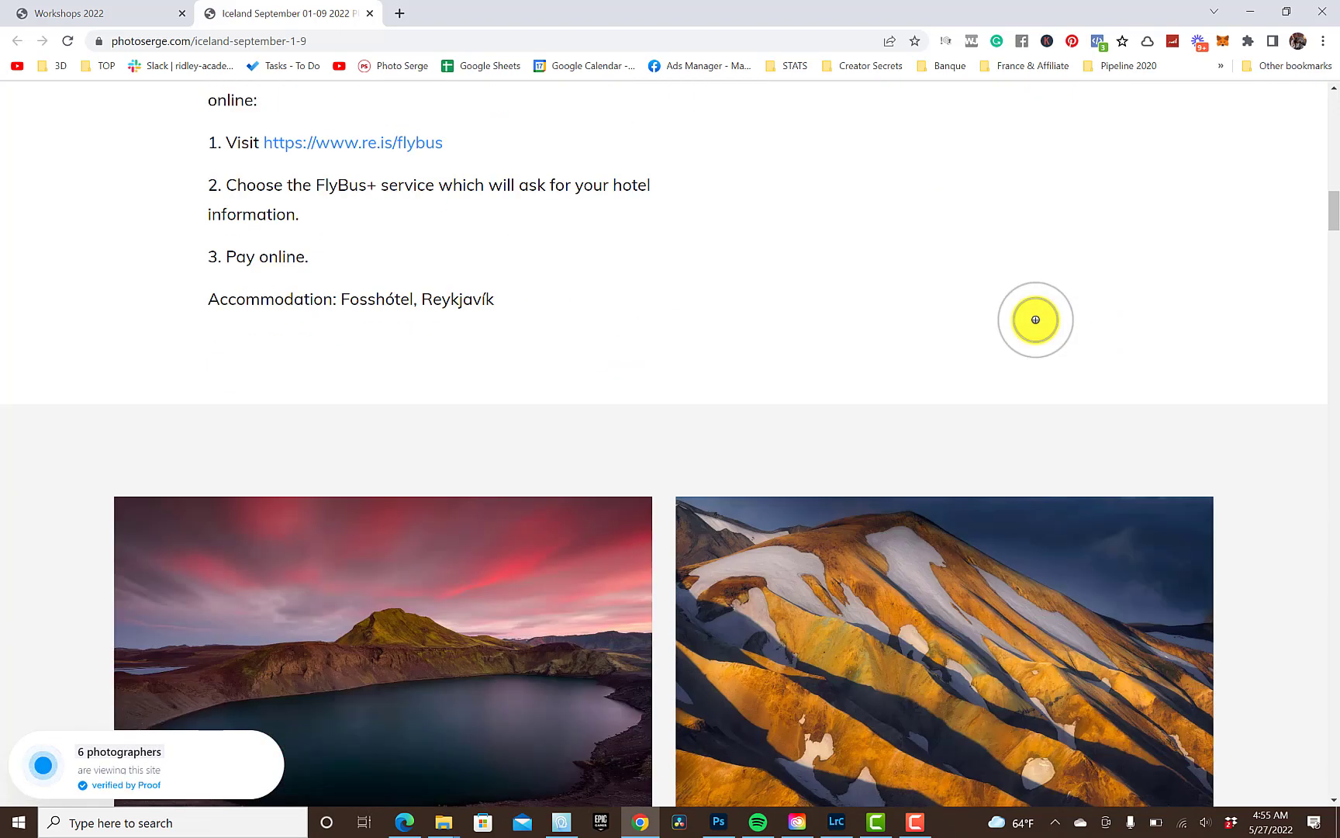
{"action": "scroll", "coordinate": [1035, 320], "scroll_direction": "down", "scroll_amount": 3}
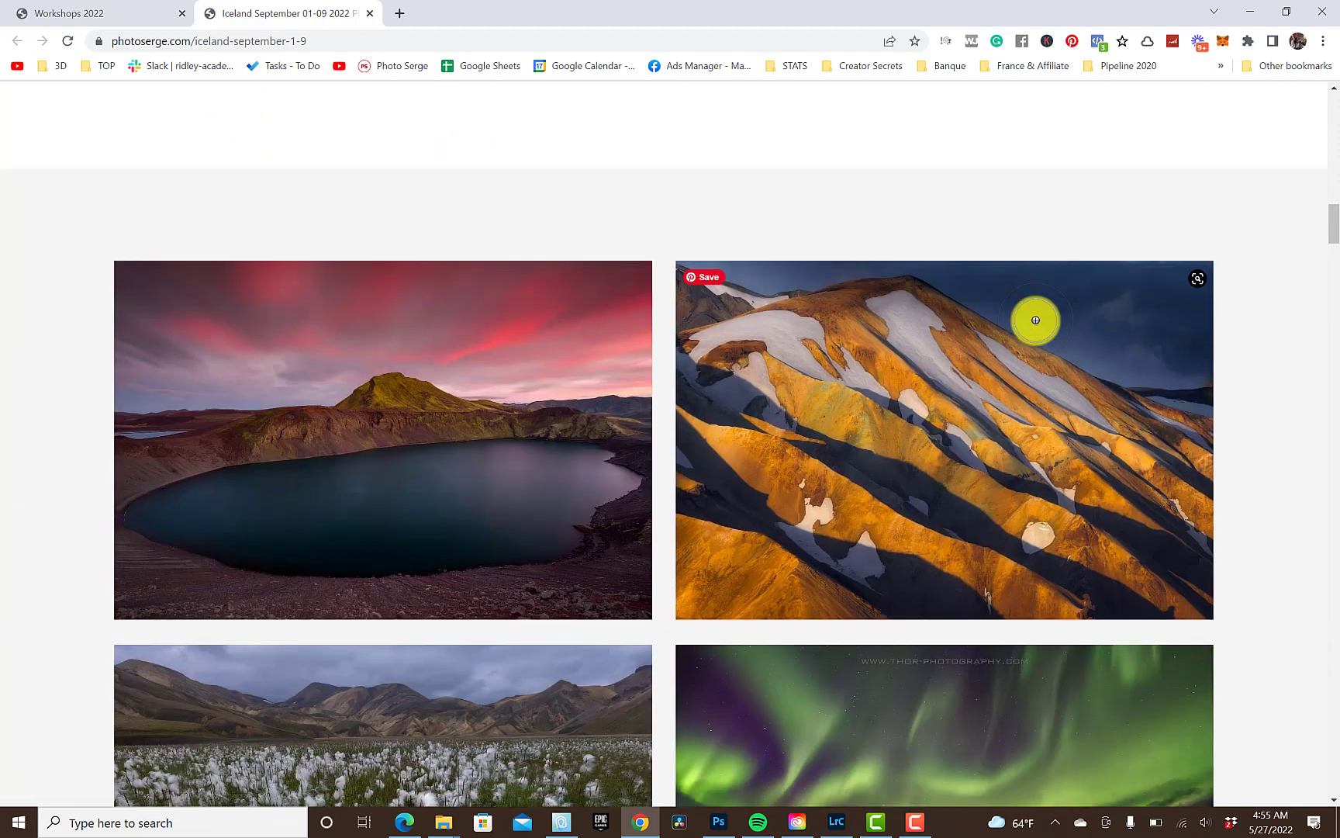
{"action": "scroll", "coordinate": [1035, 320], "scroll_direction": "down", "scroll_amount": 3}
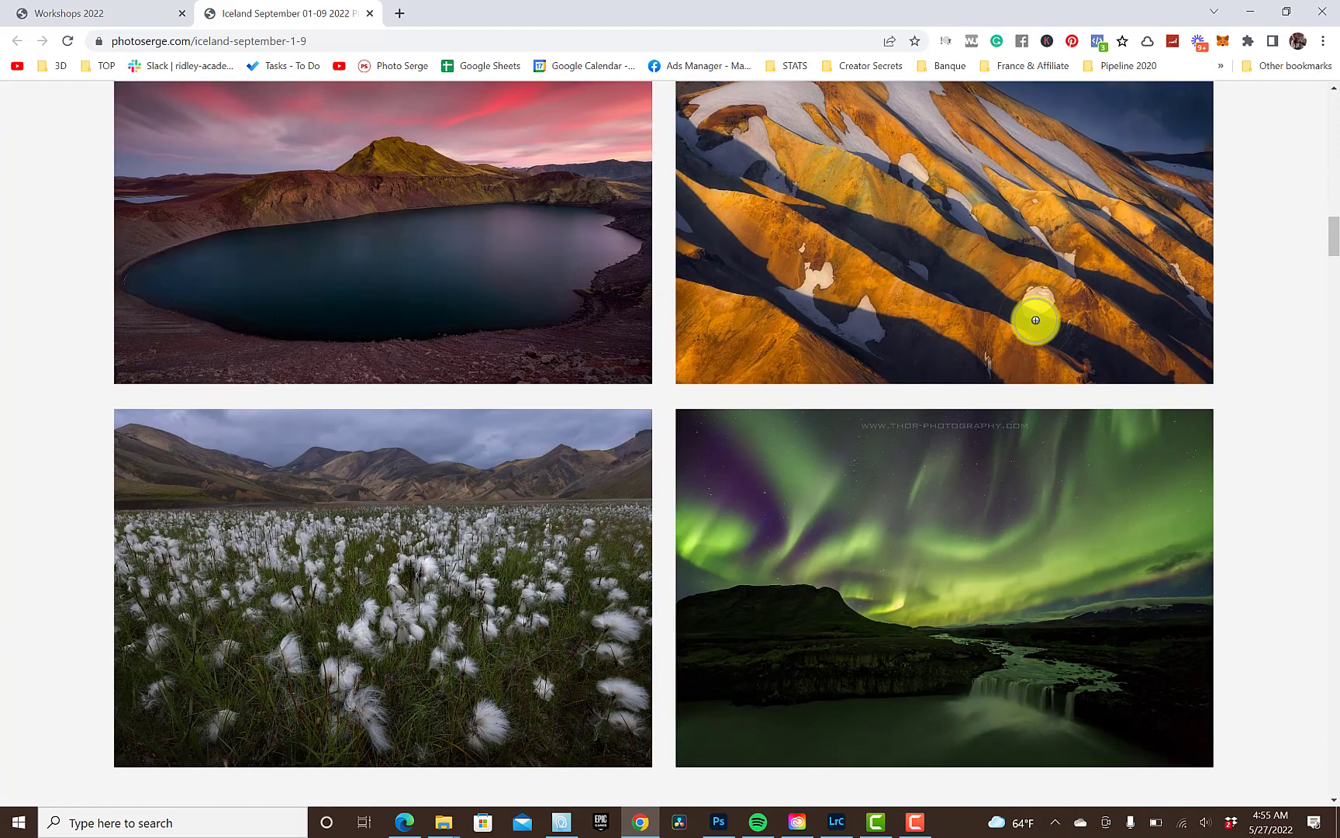
{"action": "scroll", "coordinate": [1035, 319], "scroll_direction": "down", "scroll_amount": 3}
{"action": "scroll", "coordinate": [1036, 320], "scroll_direction": "down", "scroll_amount": 7}
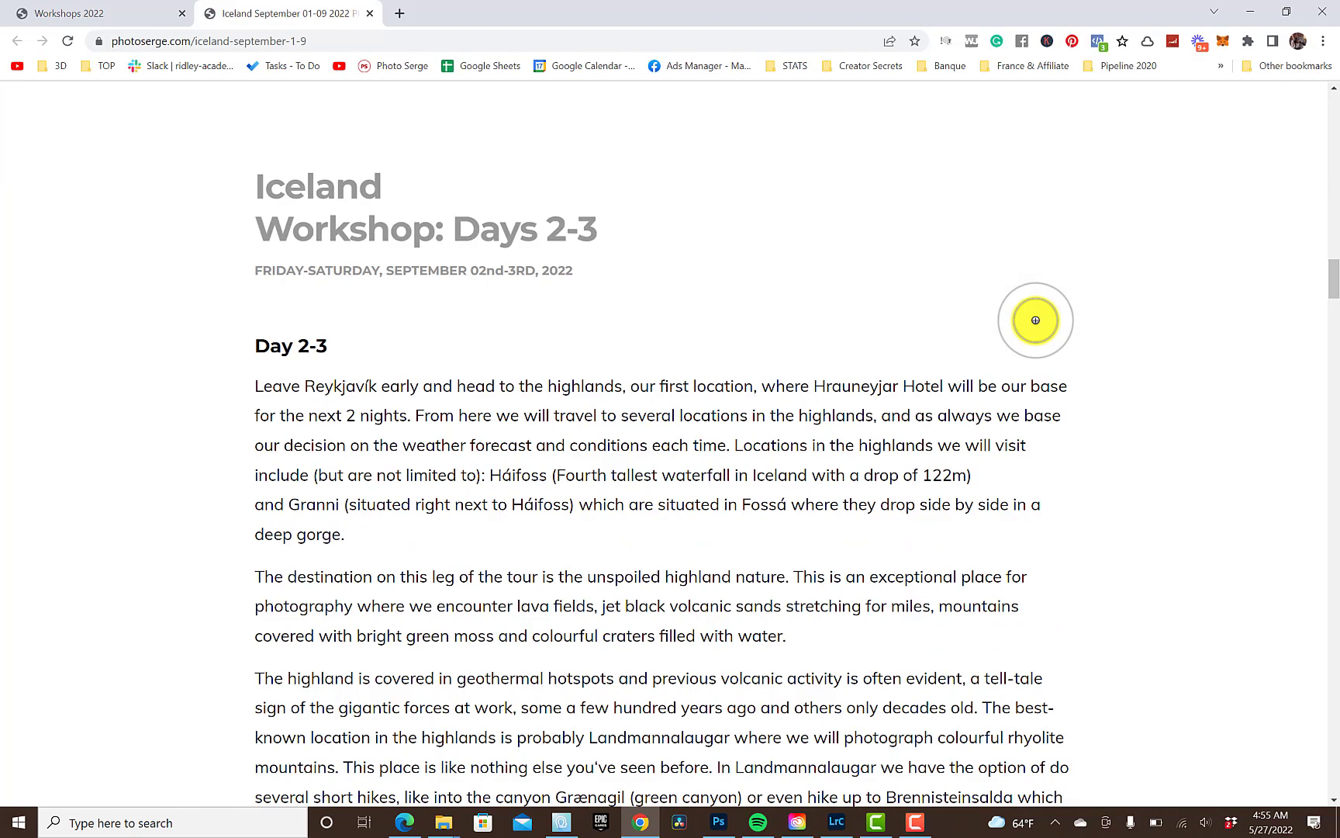
{"action": "scroll", "coordinate": [1036, 320], "scroll_direction": "down", "scroll_amount": 11}
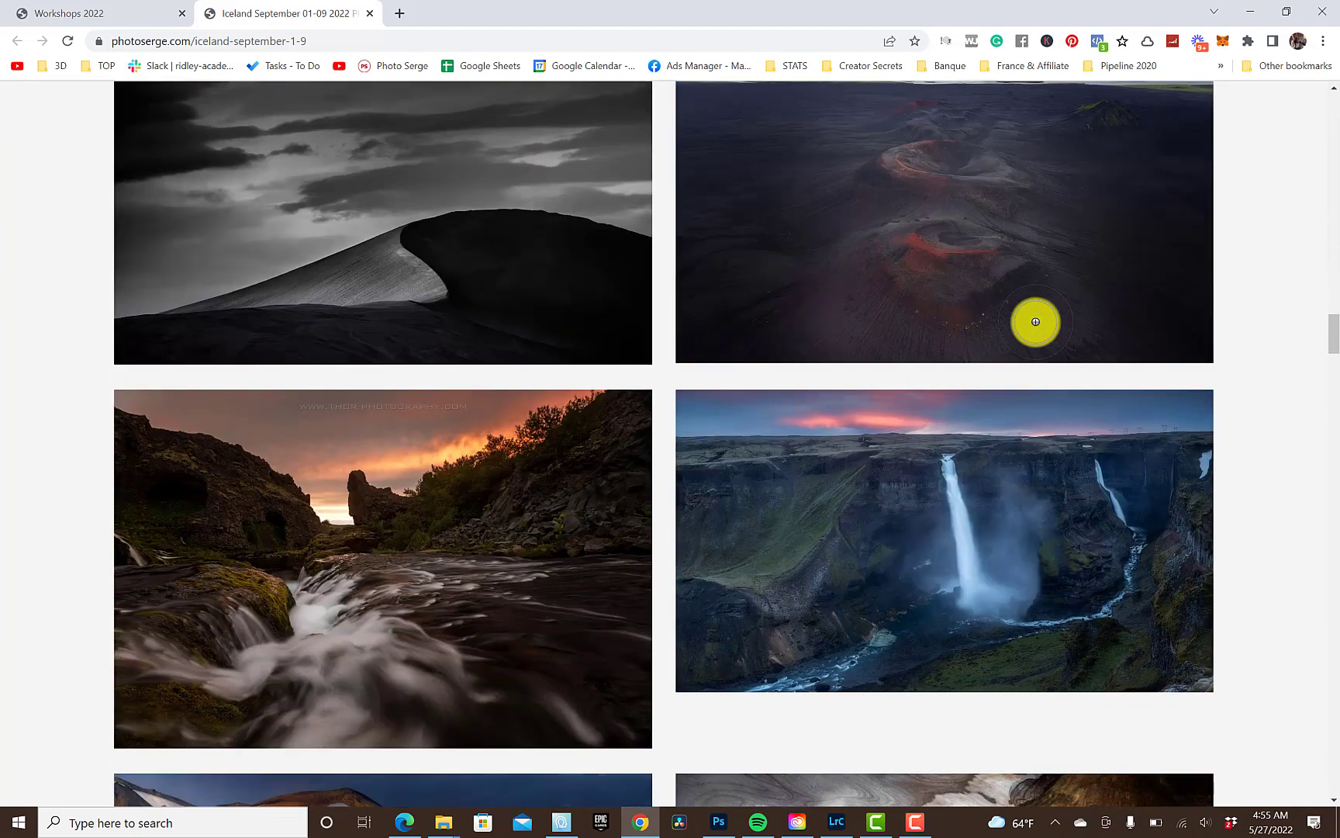
{"action": "scroll", "coordinate": [1035, 322], "scroll_direction": "down", "scroll_amount": 3}
{"action": "scroll", "coordinate": [1036, 321], "scroll_direction": "down", "scroll_amount": 3}
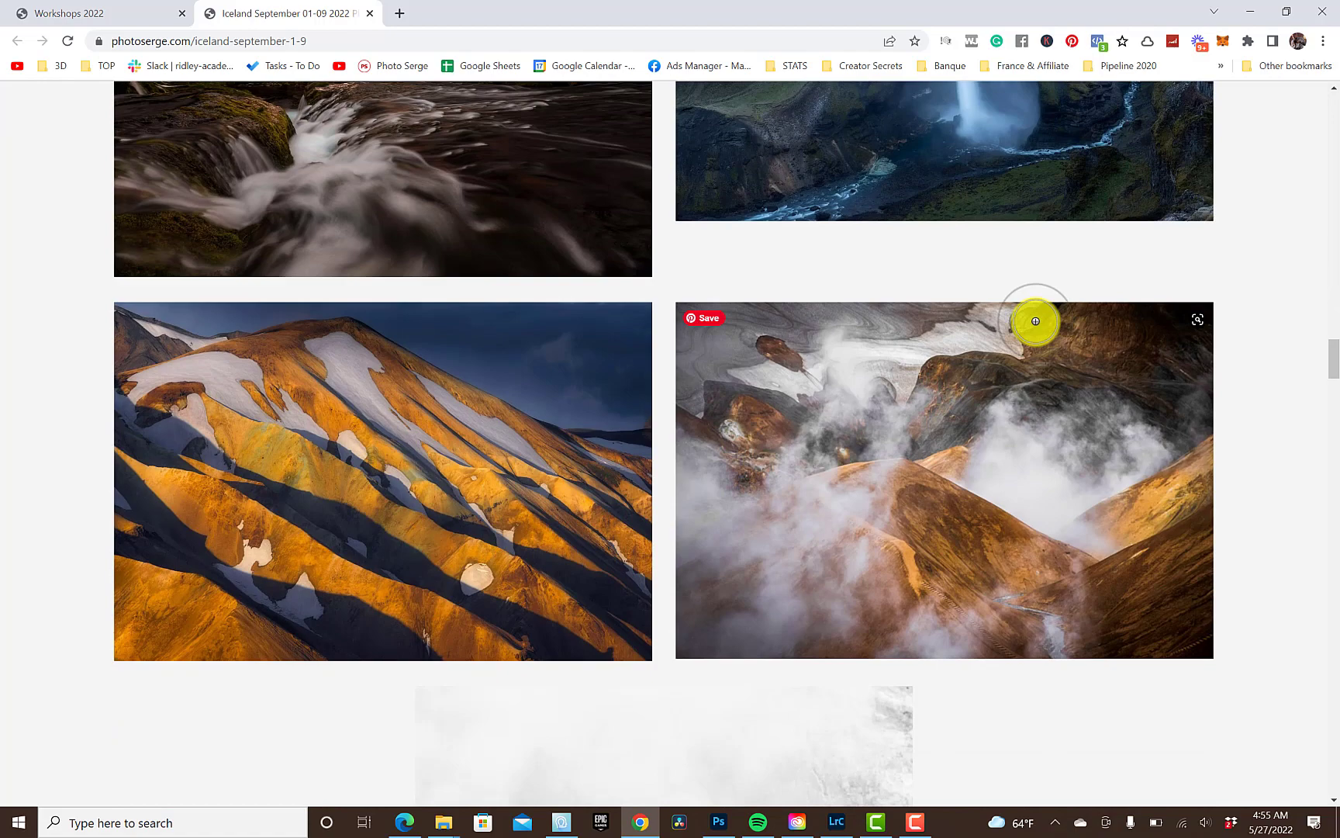
{"action": "scroll", "coordinate": [1036, 321], "scroll_direction": "down", "scroll_amount": 15}
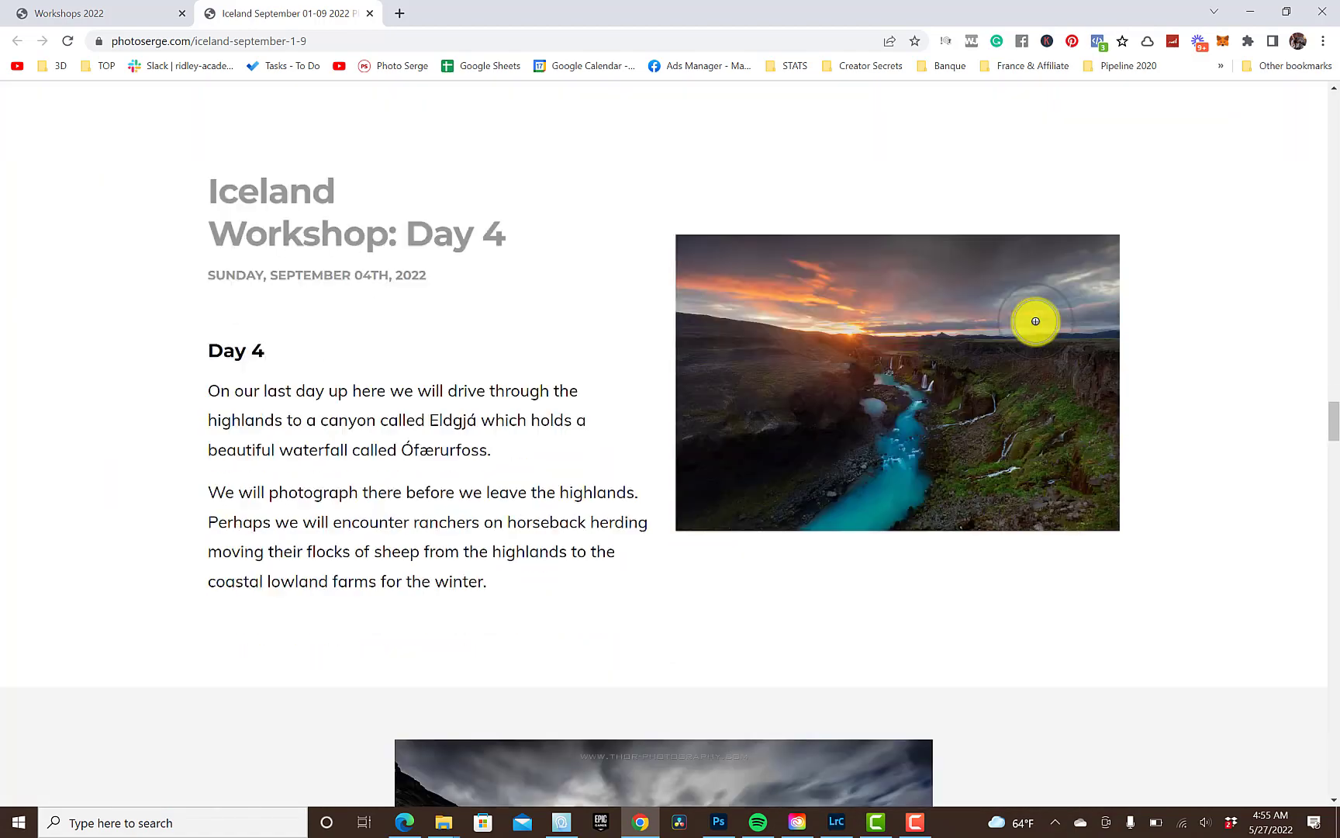
{"action": "scroll", "coordinate": [1036, 321], "scroll_direction": "down", "scroll_amount": 7}
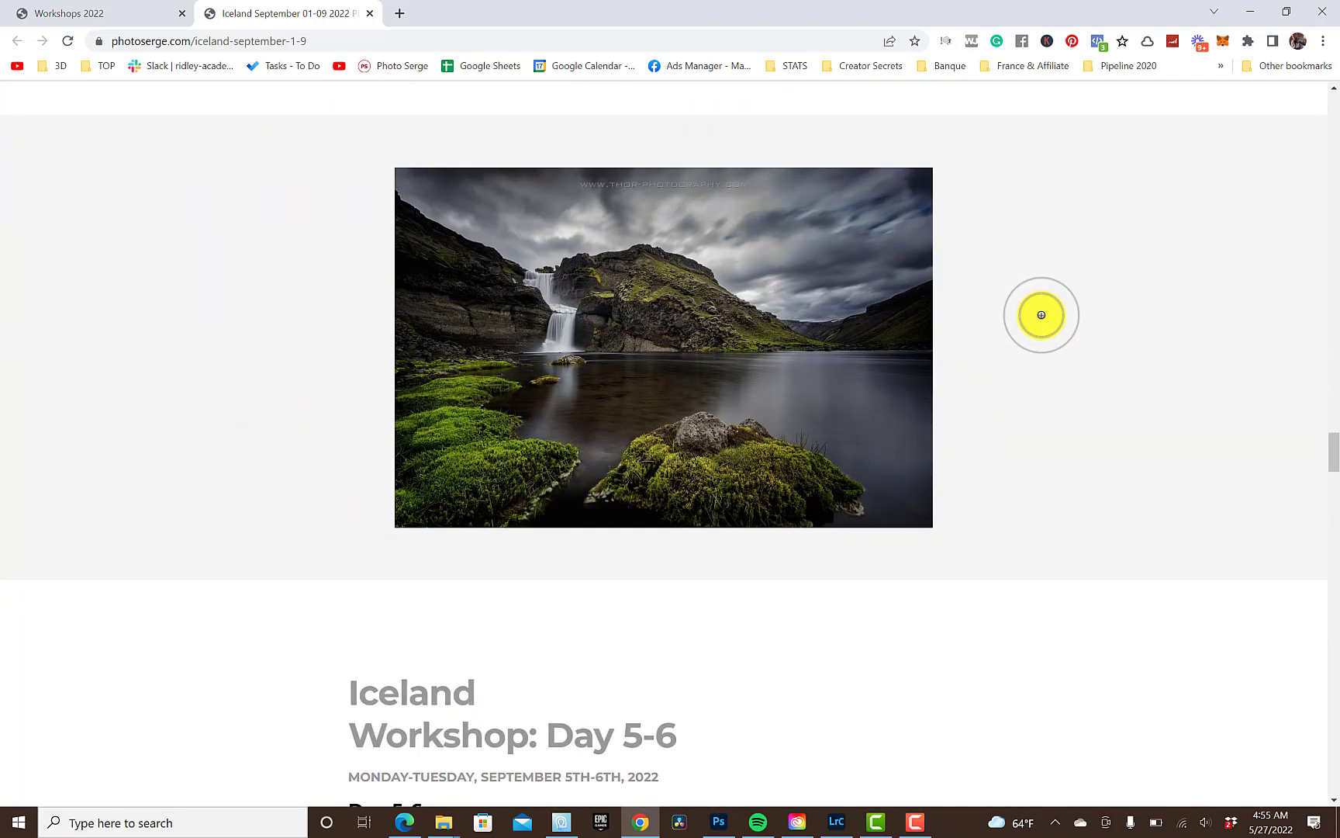
{"action": "scroll", "coordinate": [1041, 315], "scroll_direction": "down", "scroll_amount": 8}
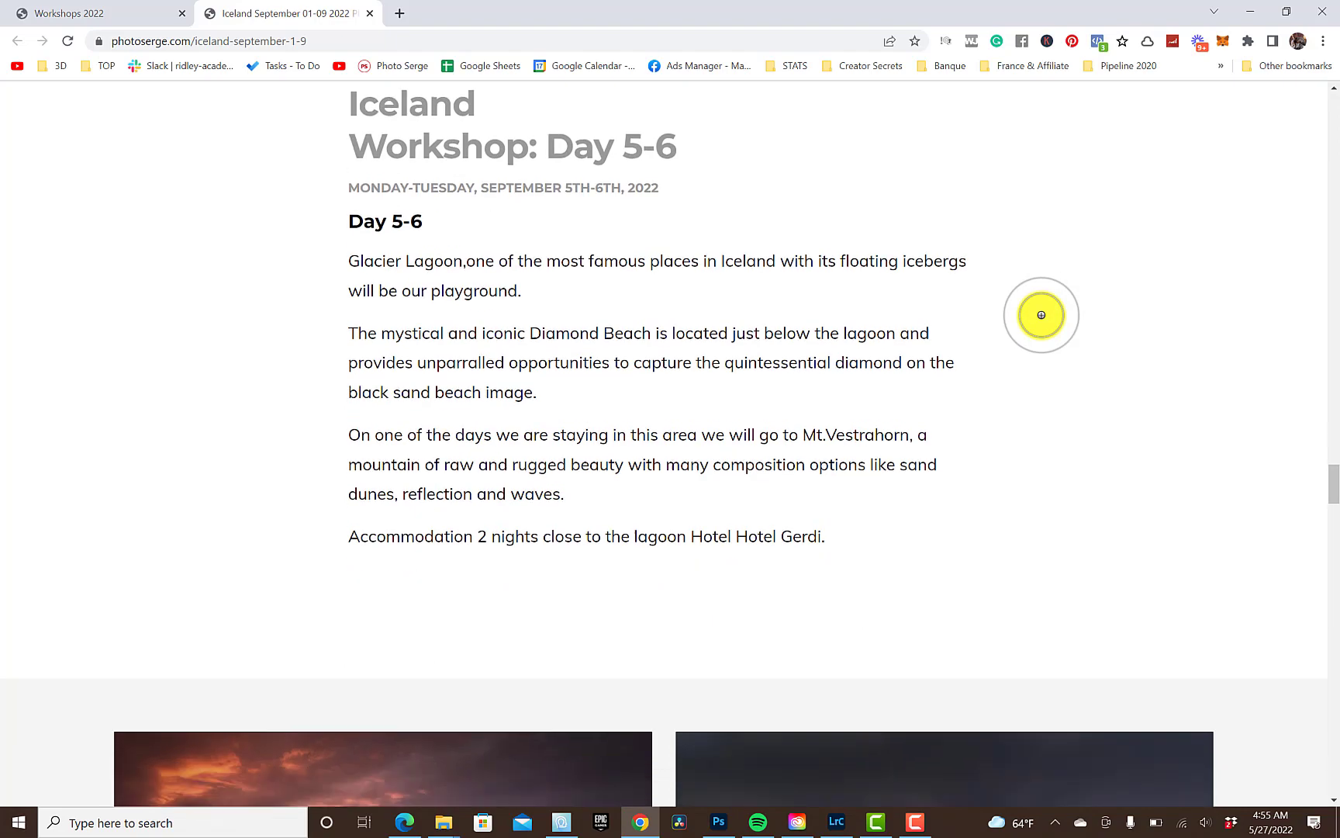
{"action": "scroll", "coordinate": [1041, 315], "scroll_direction": "down", "scroll_amount": 15}
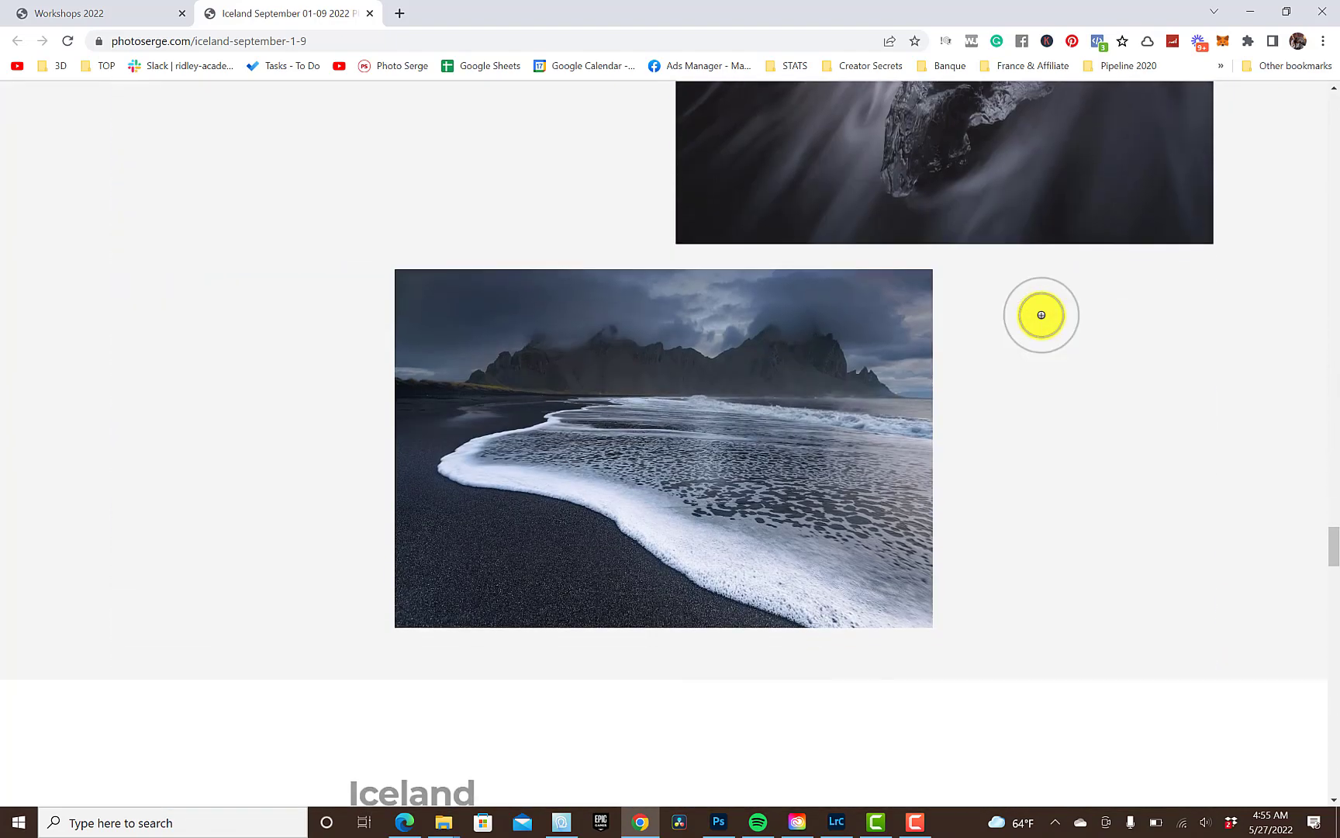
{"action": "scroll", "coordinate": [1041, 315], "scroll_direction": "down", "scroll_amount": 12}
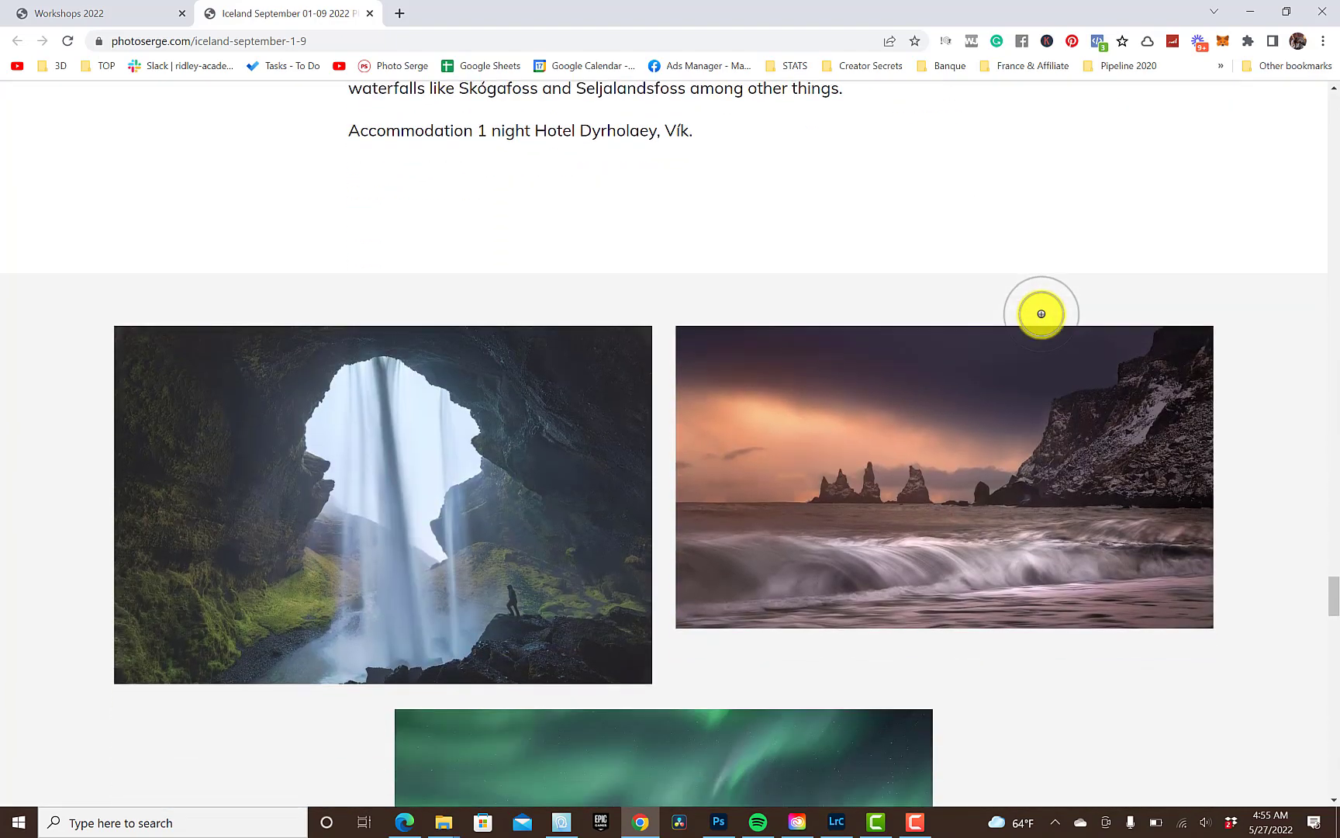
{"action": "scroll", "coordinate": [1041, 314], "scroll_direction": "down", "scroll_amount": 10}
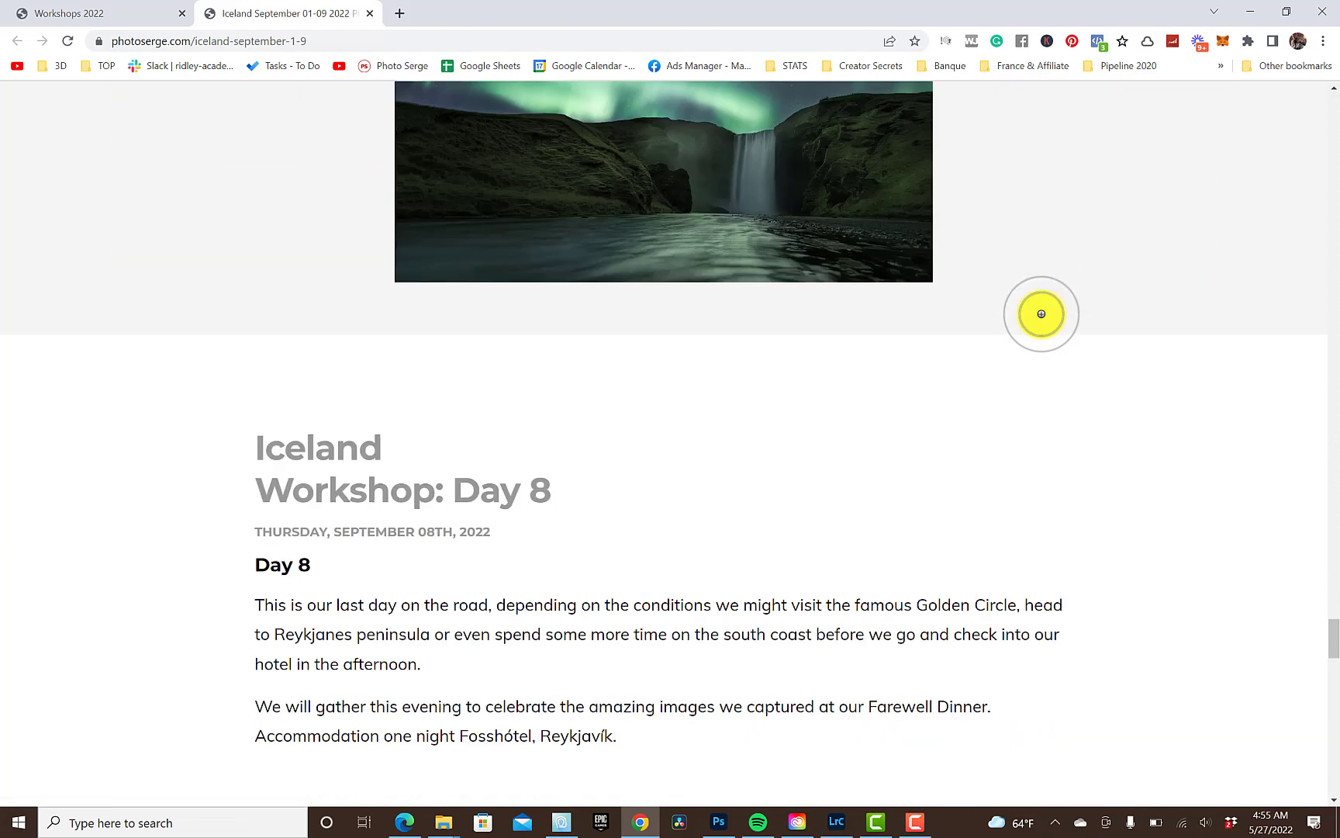
{"action": "scroll", "coordinate": [1041, 313], "scroll_direction": "down", "scroll_amount": 3}
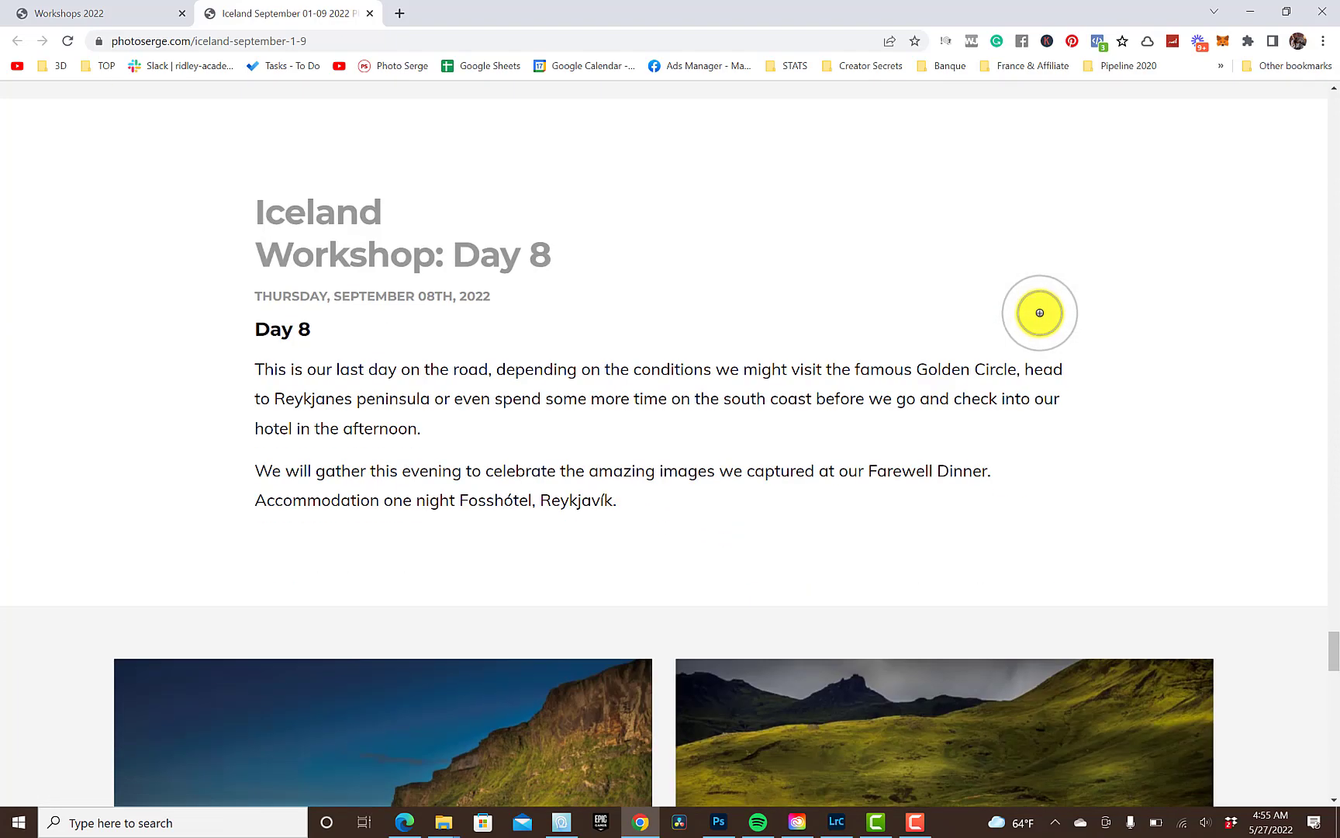
{"action": "scroll", "coordinate": [1040, 313], "scroll_direction": "down", "scroll_amount": 3}
{"action": "scroll", "coordinate": [1040, 313], "scroll_direction": "down", "scroll_amount": 3}
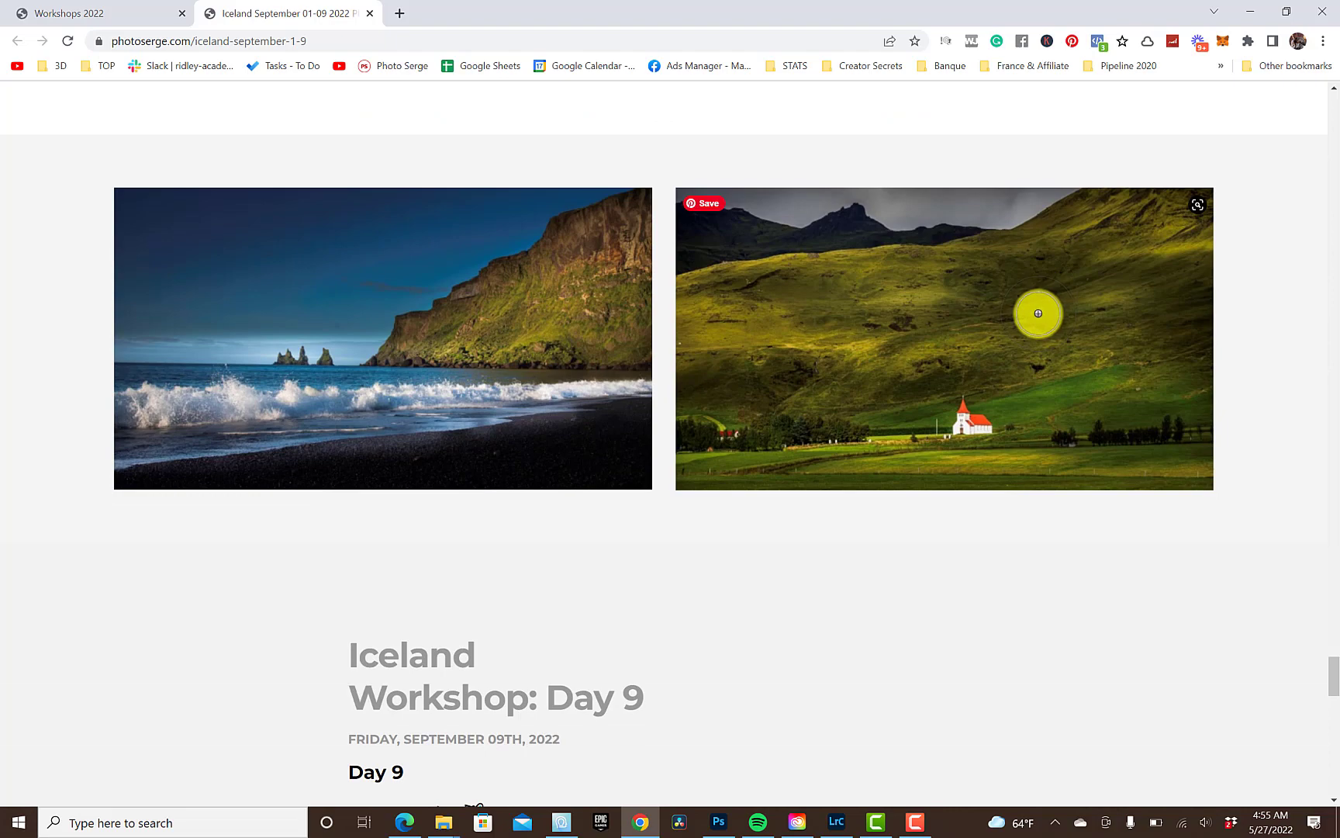
{"action": "scroll", "coordinate": [1037, 313], "scroll_direction": "down", "scroll_amount": 4}
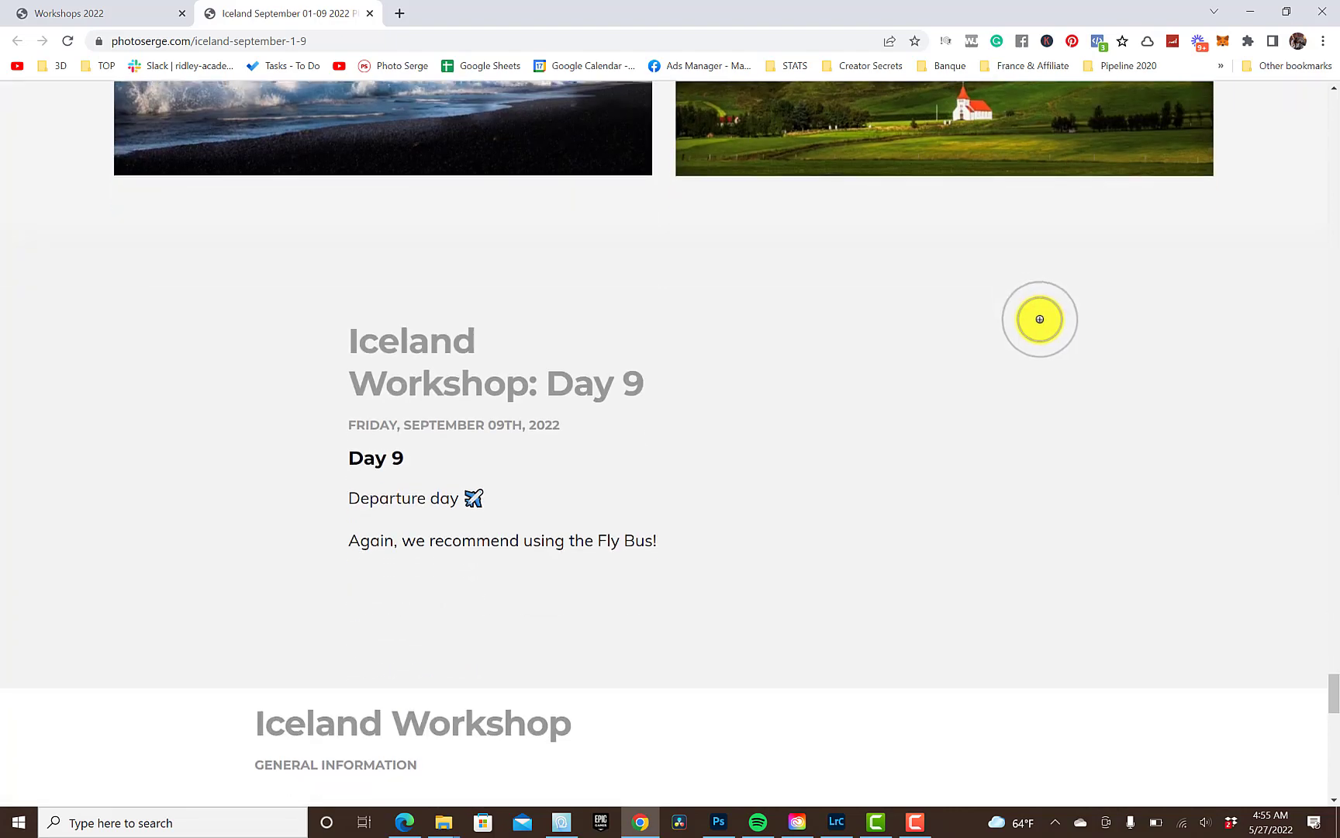
{"action": "scroll", "coordinate": [1036, 317], "scroll_direction": "down", "scroll_amount": 3}
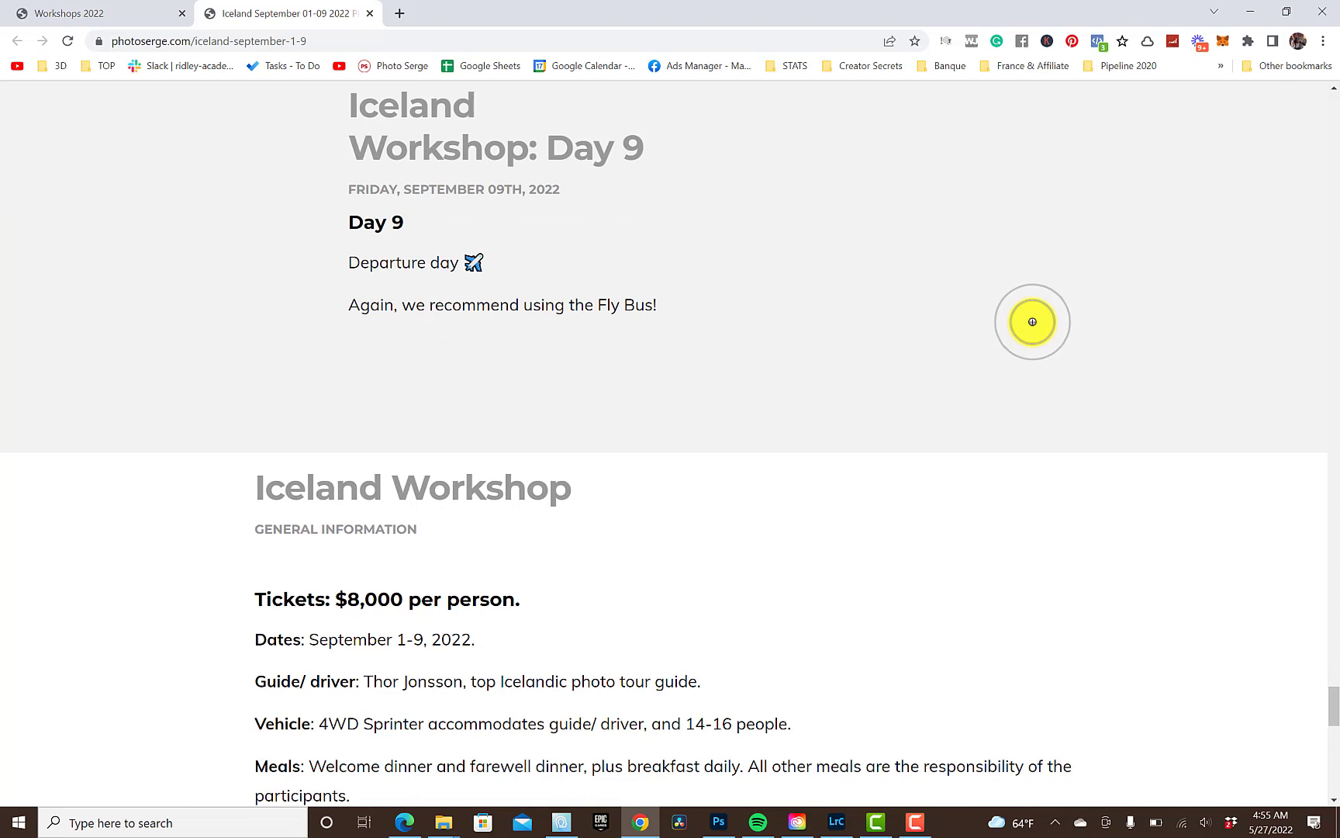
{"action": "scroll", "coordinate": [1032, 322], "scroll_direction": "down", "scroll_amount": 4}
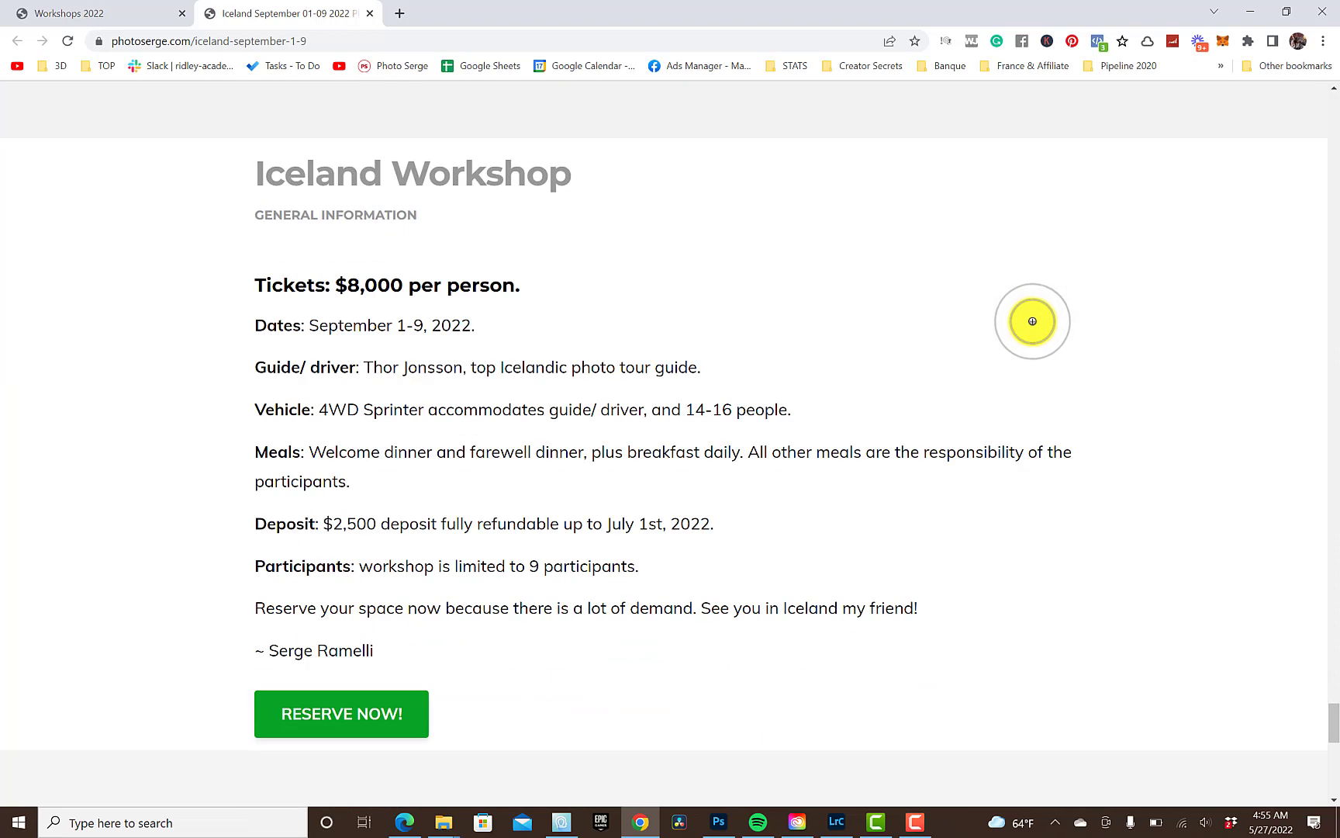
{"action": "scroll", "coordinate": [1032, 321], "scroll_direction": "up", "scroll_amount": 16}
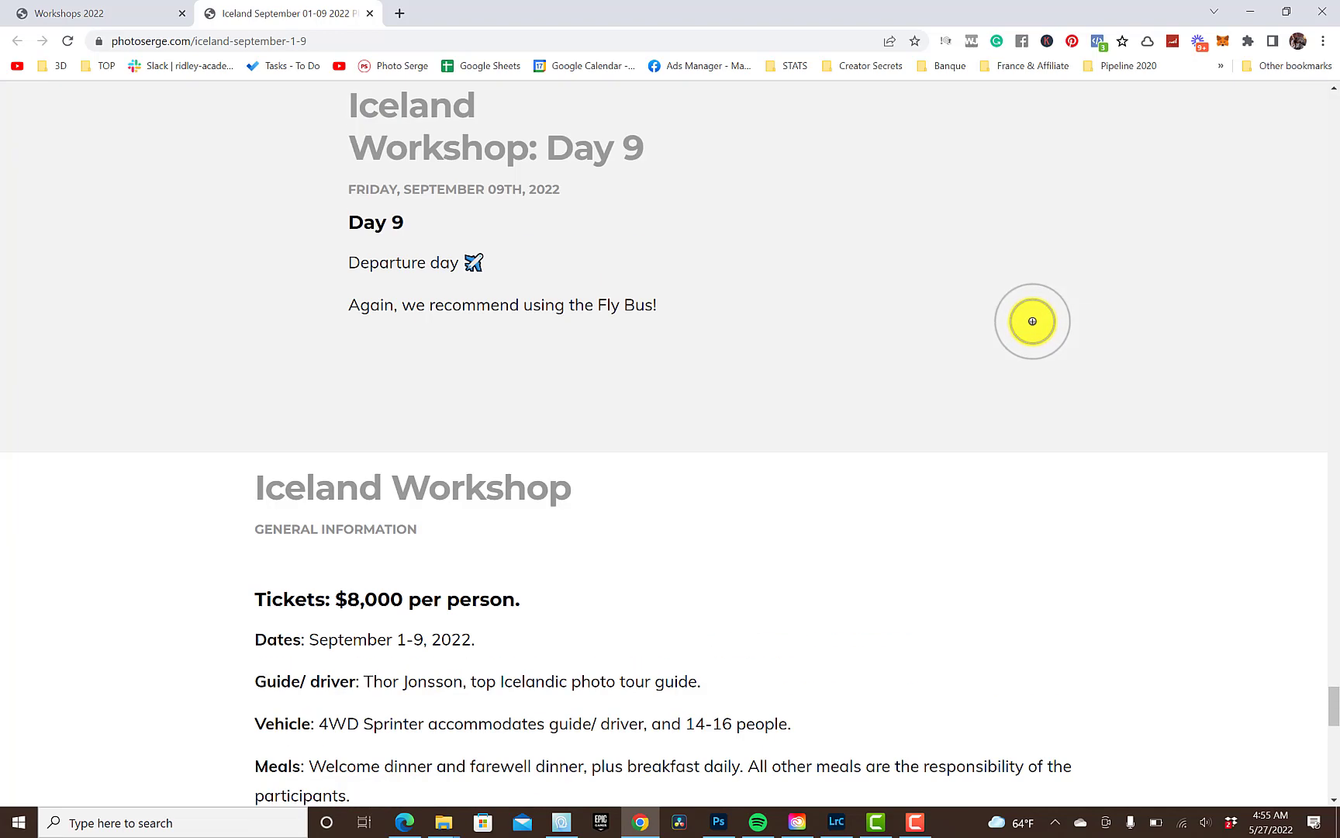
{"action": "scroll", "coordinate": [1034, 320], "scroll_direction": "up", "scroll_amount": 10}
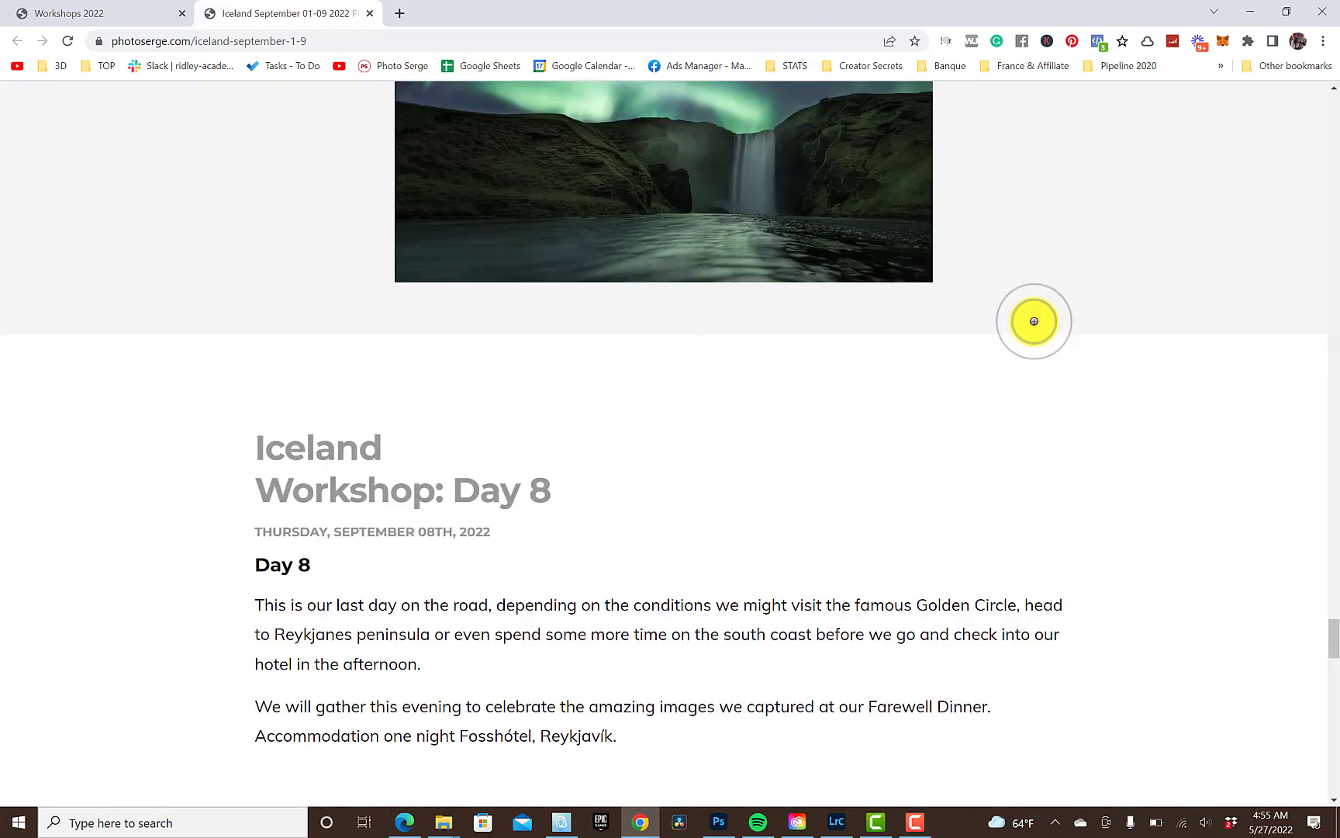
{"action": "scroll", "coordinate": [1034, 321], "scroll_direction": "up", "scroll_amount": 15}
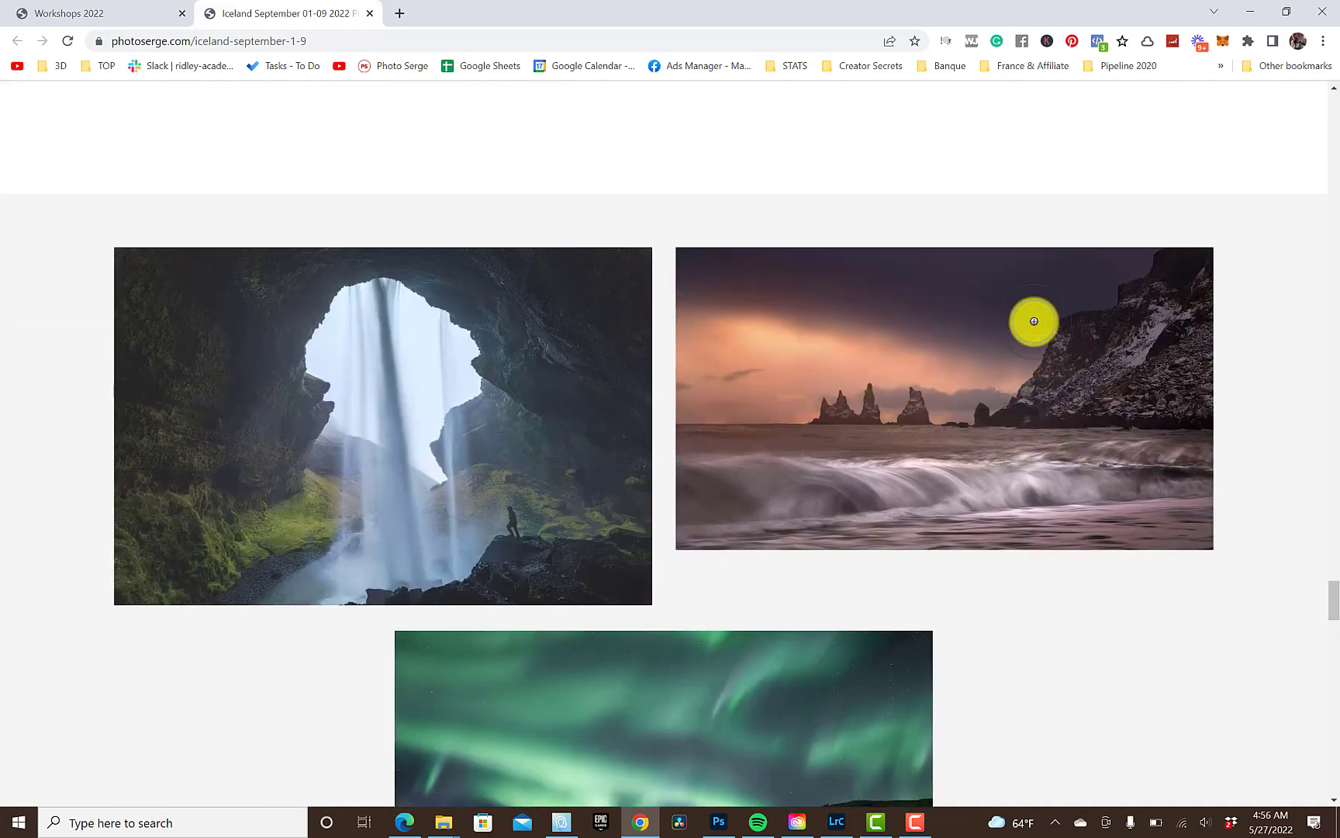
{"action": "scroll", "coordinate": [1034, 321], "scroll_direction": "up", "scroll_amount": 15}
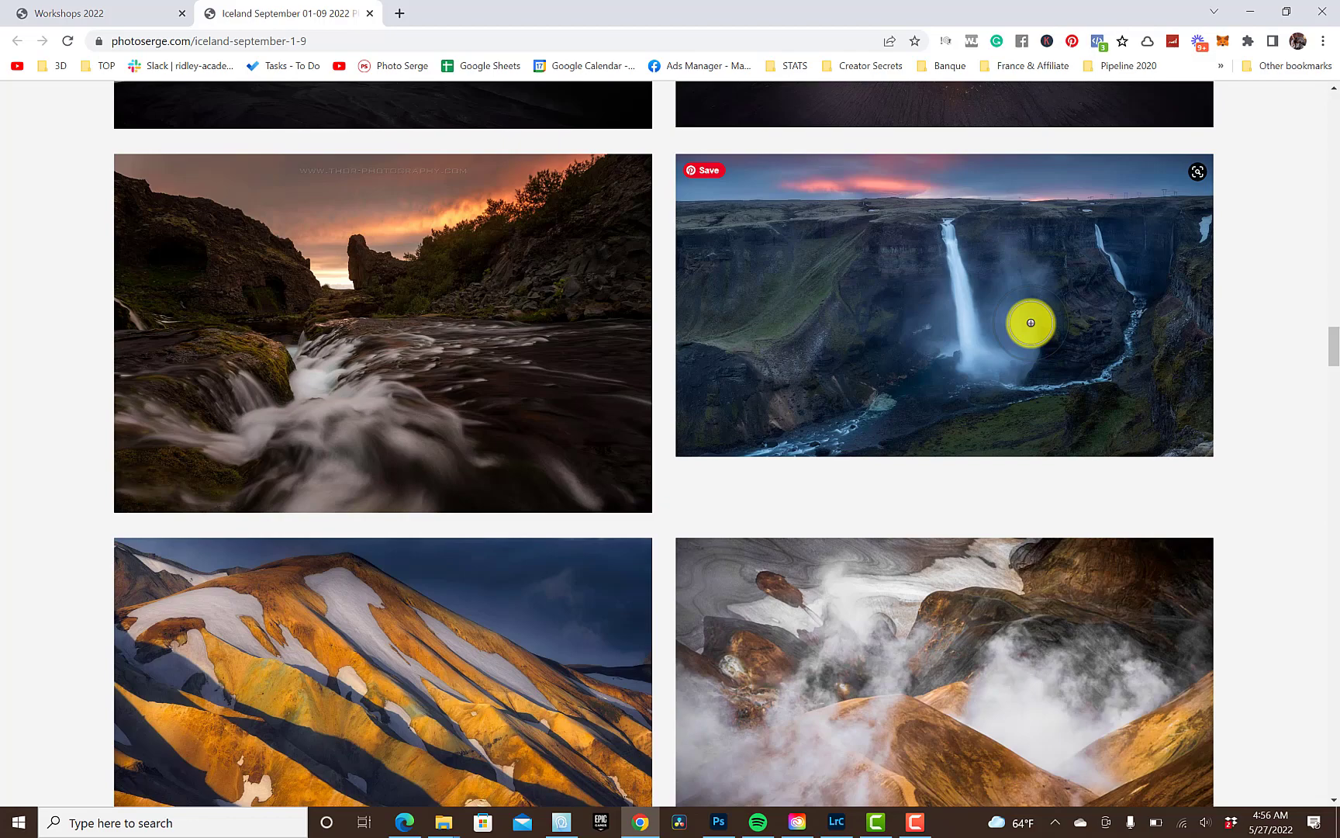
{"action": "scroll", "coordinate": [1116, 360], "scroll_direction": "up", "scroll_amount": 10}
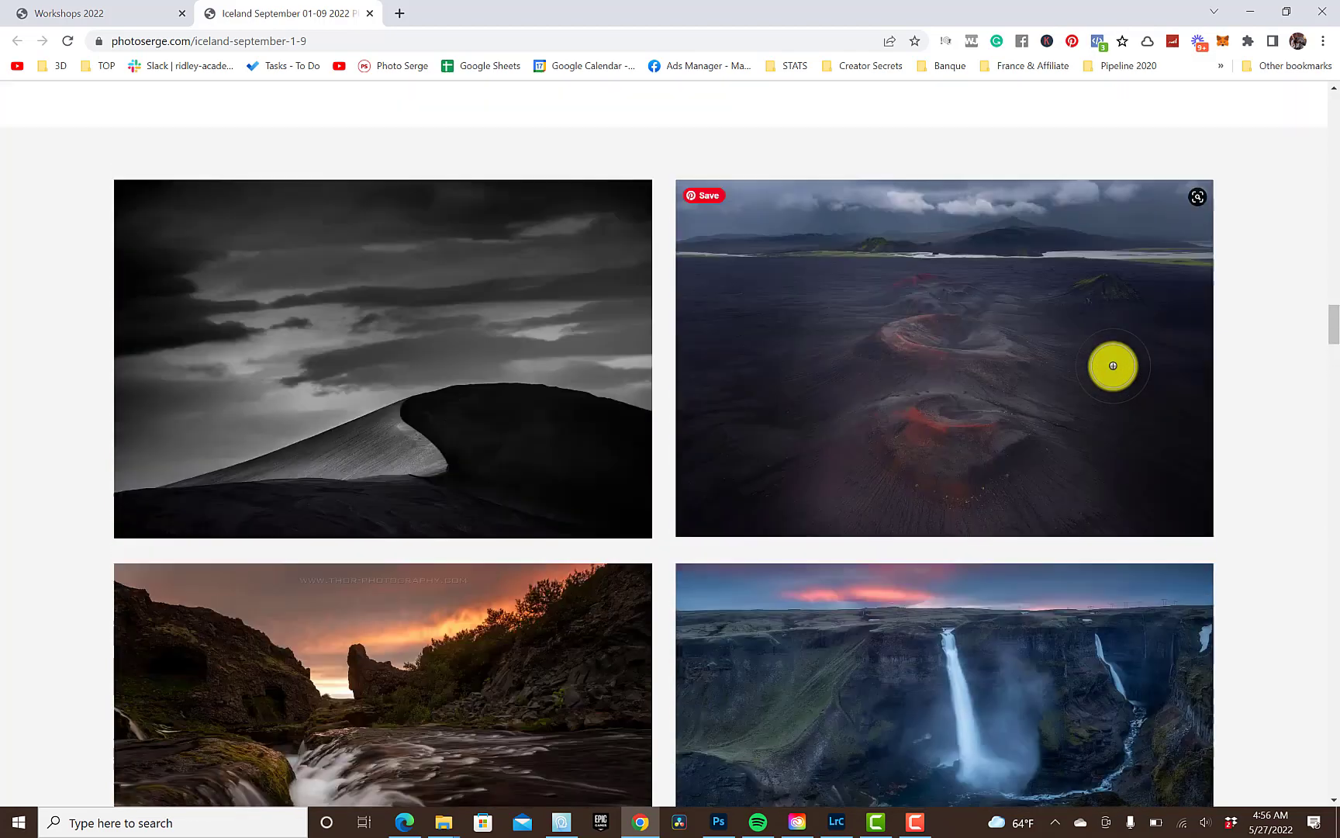
{"action": "scroll", "coordinate": [1115, 362], "scroll_direction": "up", "scroll_amount": 12}
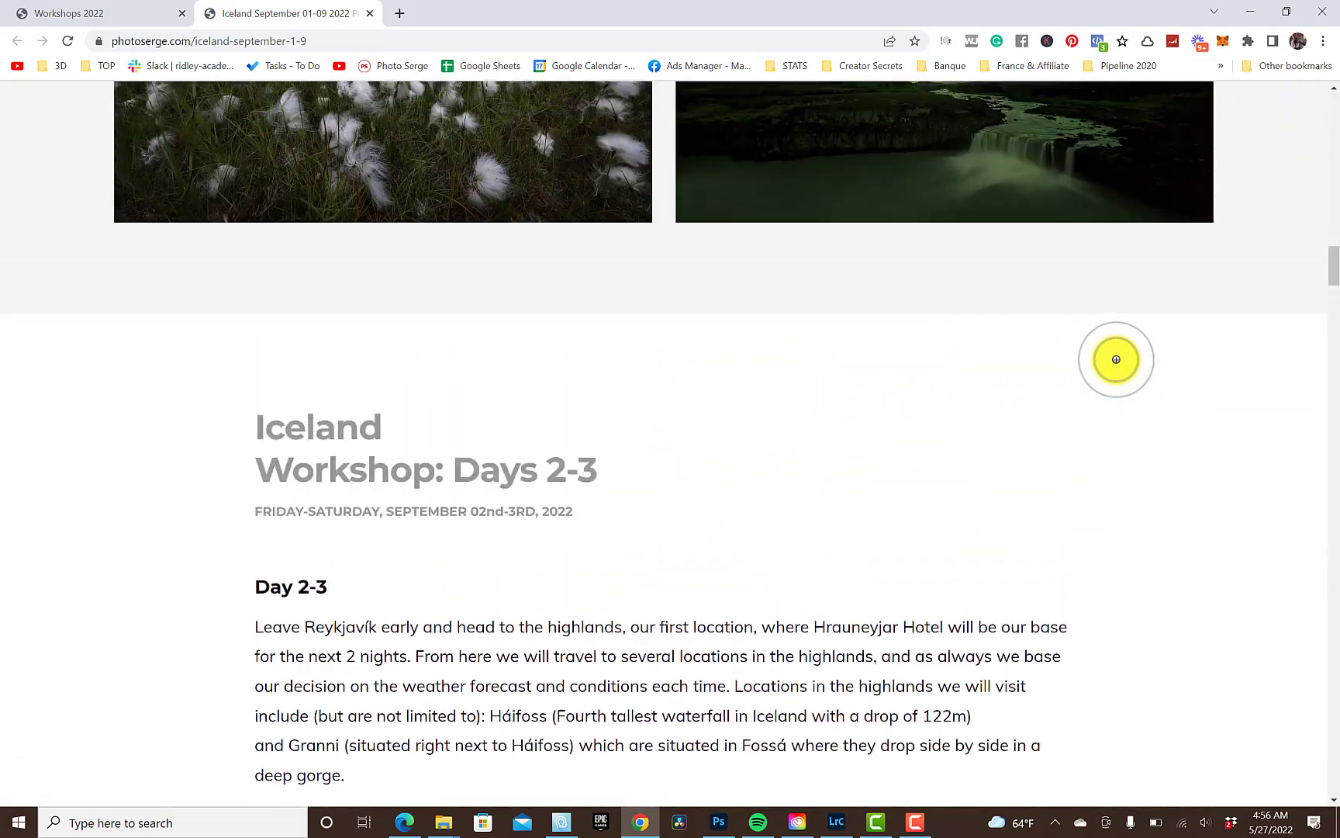
{"action": "scroll", "coordinate": [1116, 359], "scroll_direction": "up", "scroll_amount": 12}
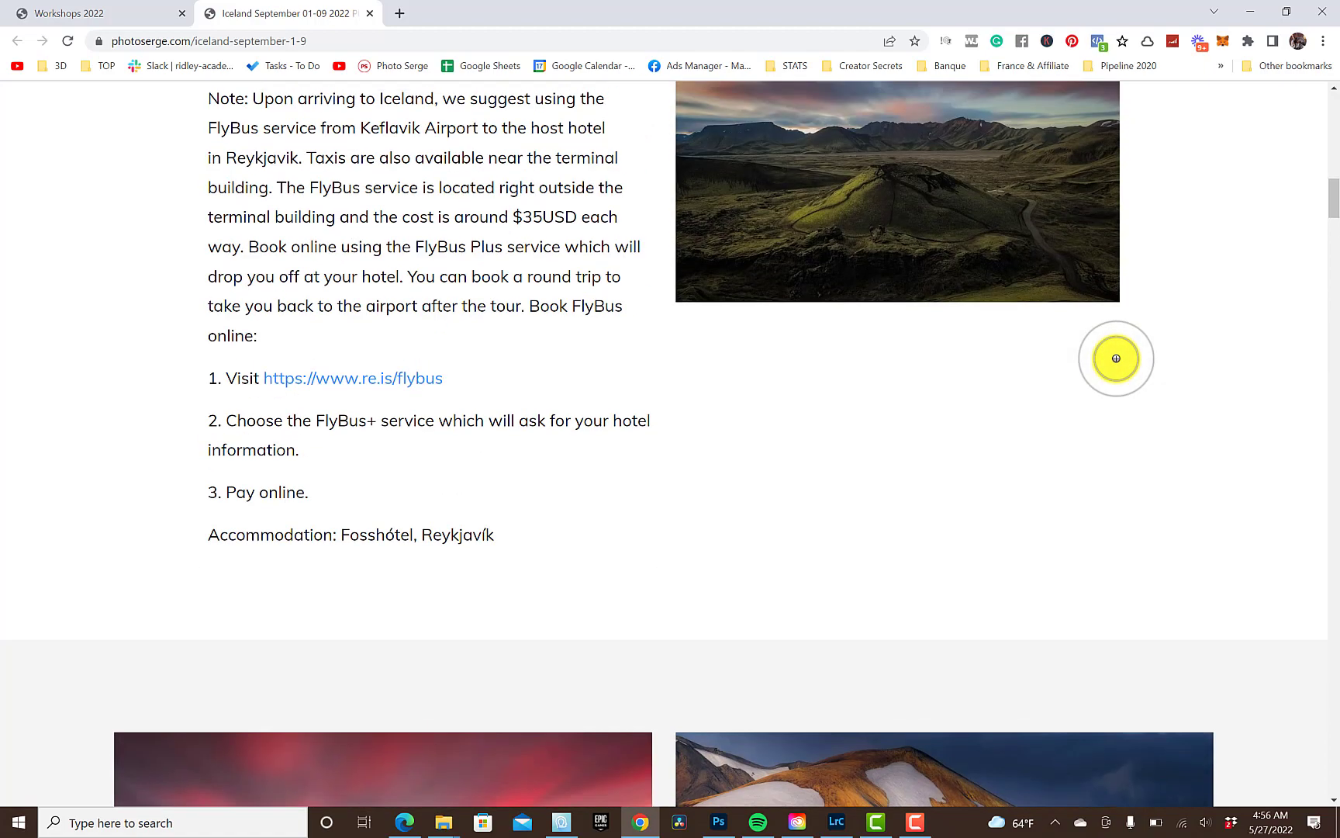
{"action": "scroll", "coordinate": [1115, 358], "scroll_direction": "up", "scroll_amount": 15}
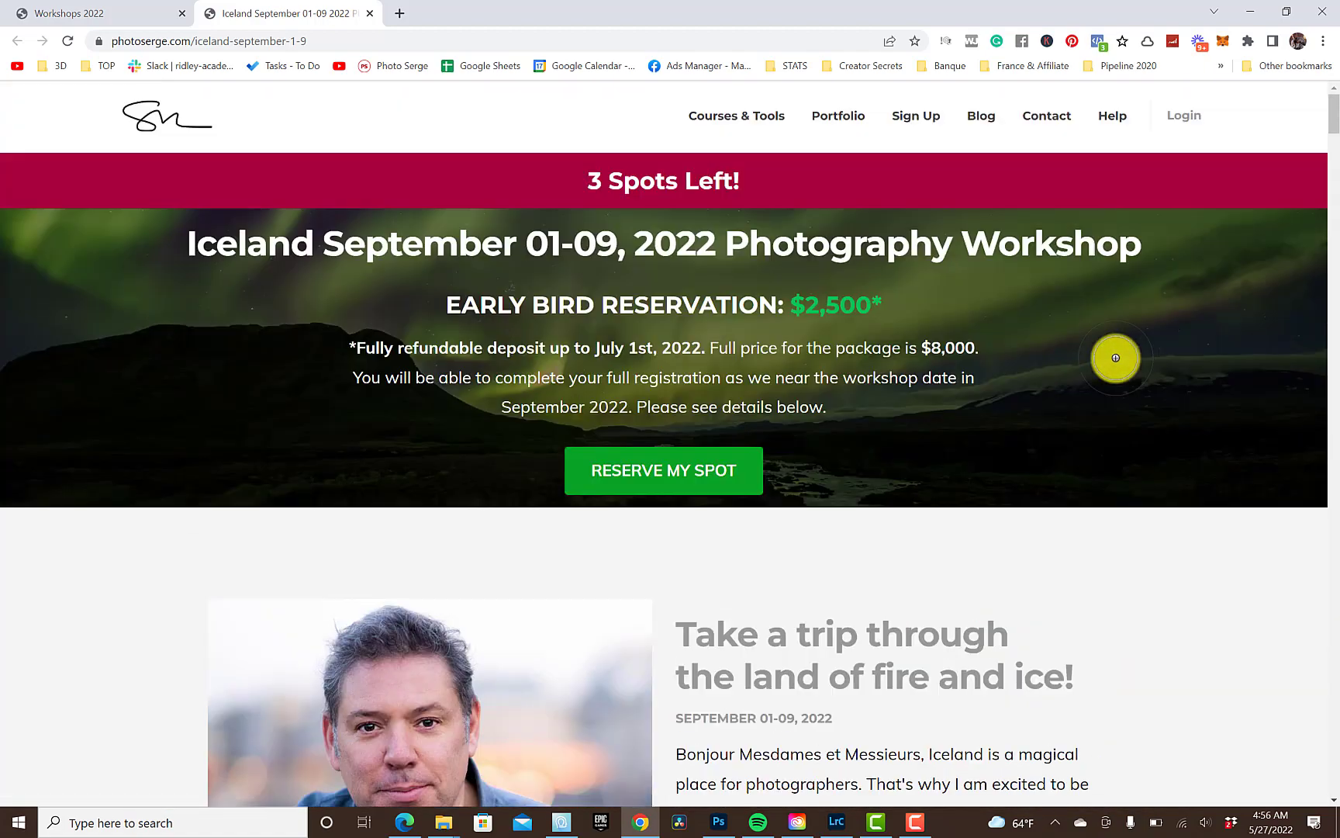